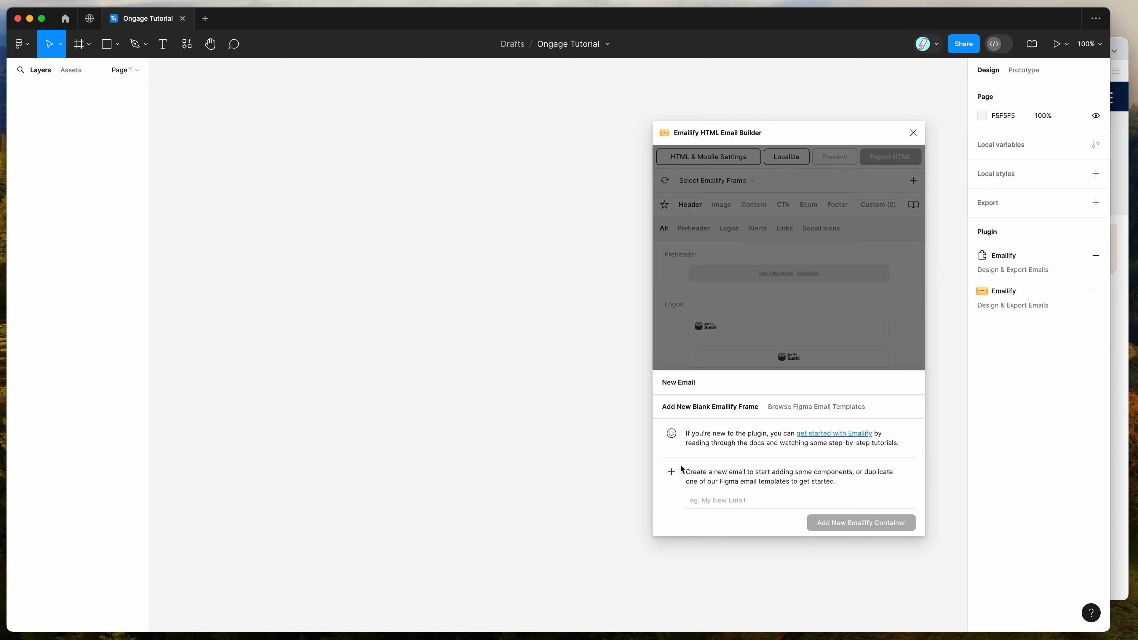
# Create a new blank Emailify email frame named "Example Template" and move the plugin window clear of it
pyautogui.click(705, 499)
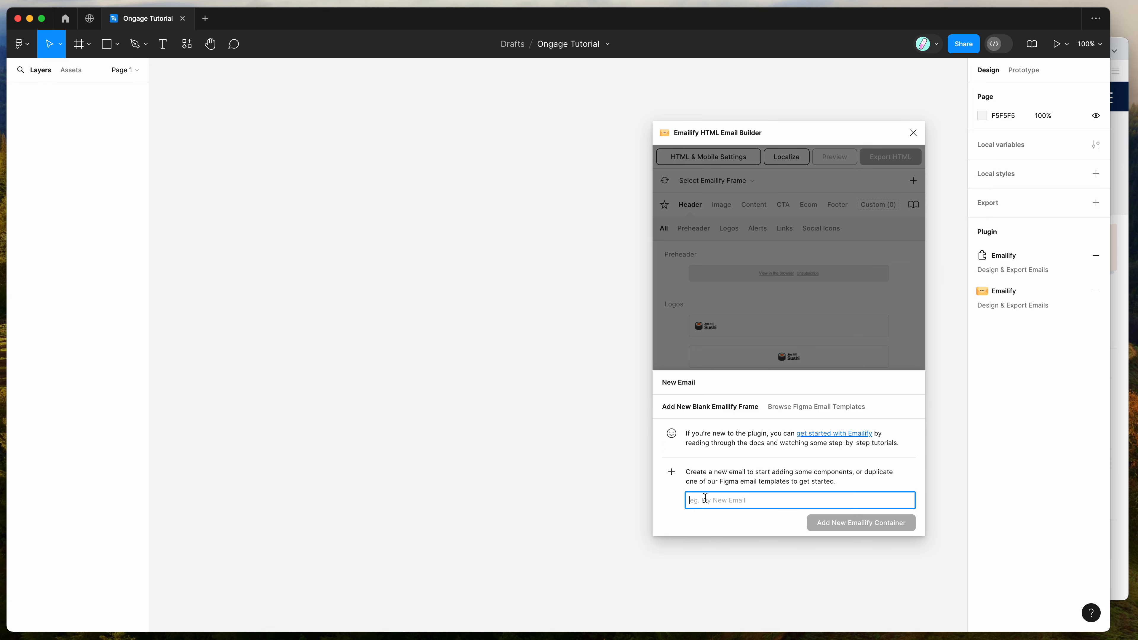
pyautogui.write('Example Template')
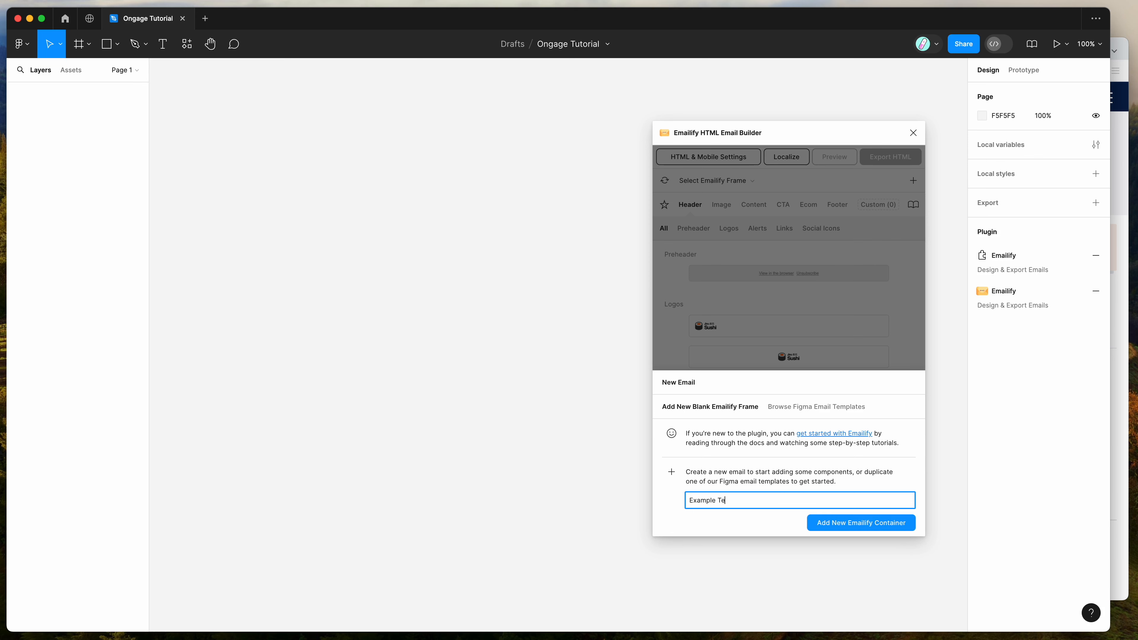
pyautogui.click(841, 526)
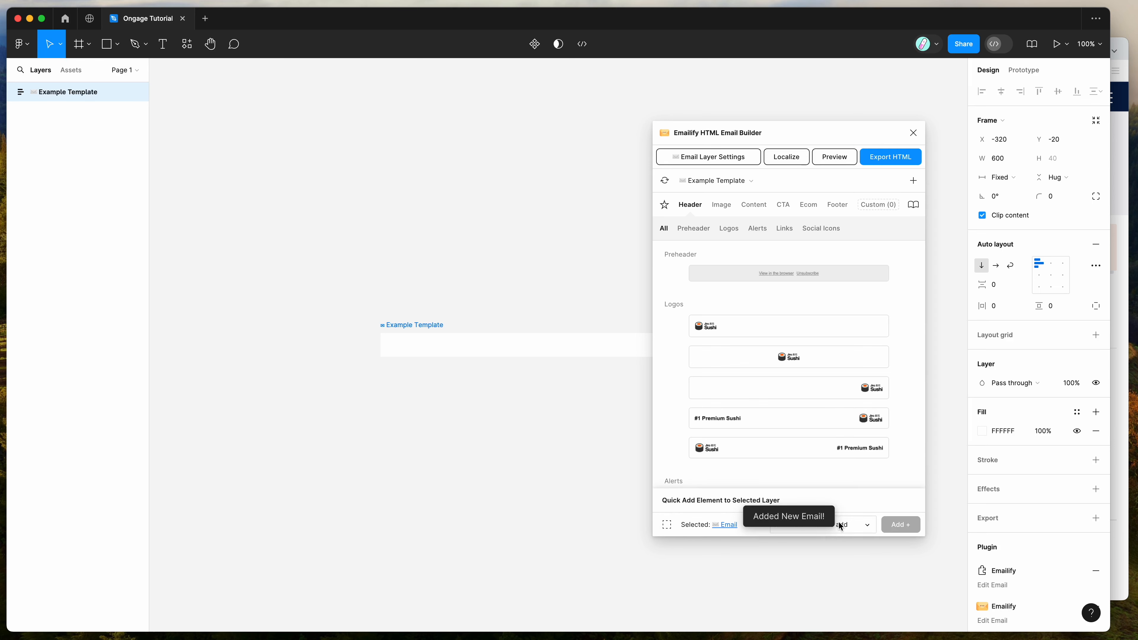
pyautogui.moveTo(819, 127); pyautogui.dragTo(822, 131)
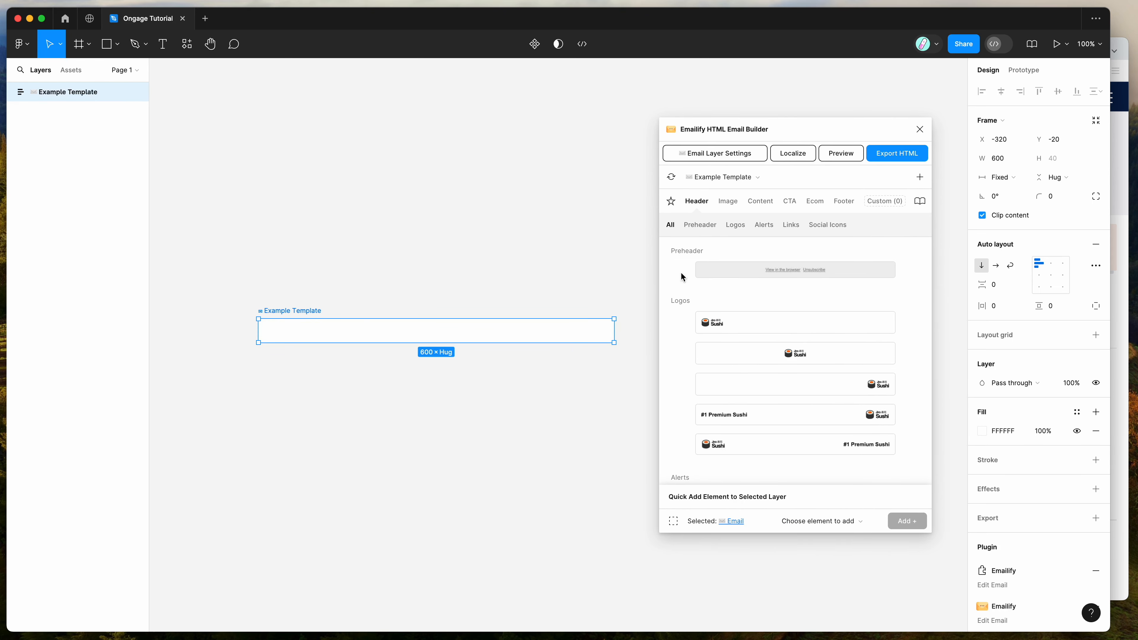
# Add the centred Jiro Sushi logo header component to the Example Template email
pyautogui.scroll(-4, 554, 301)
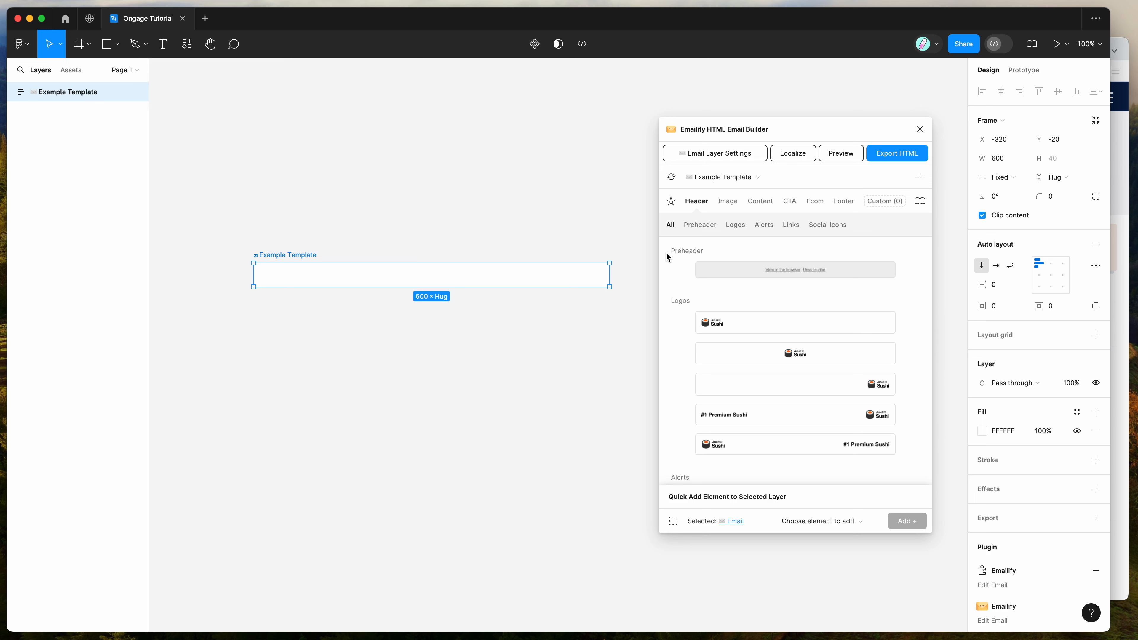
pyautogui.scroll(-1, 666, 254)
pyautogui.scroll(1, 666, 254)
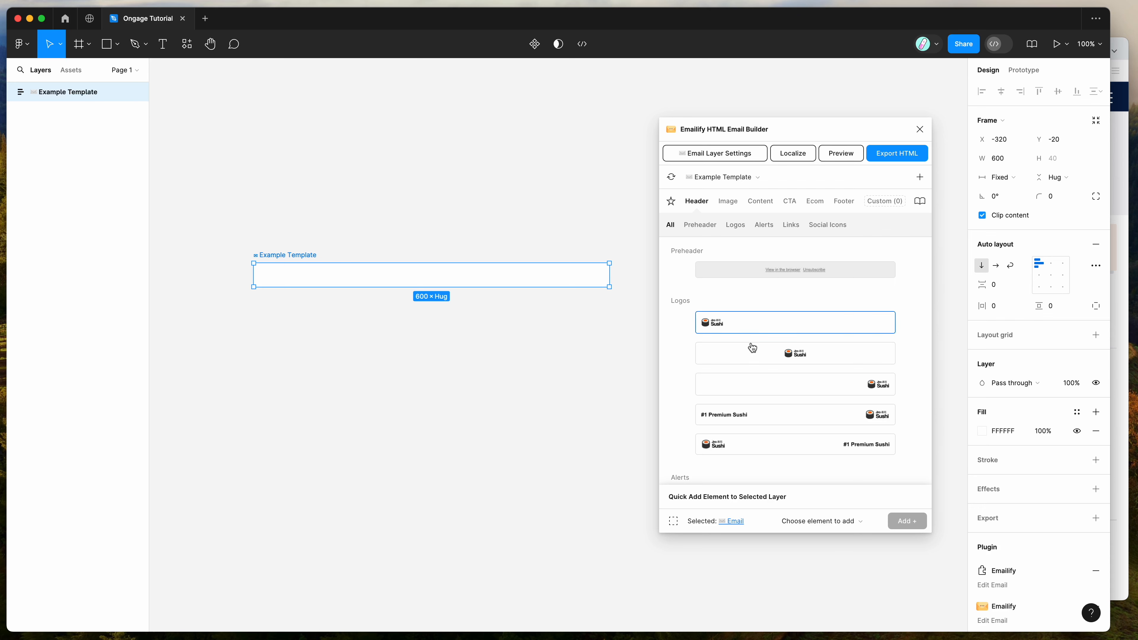
pyautogui.click(787, 357)
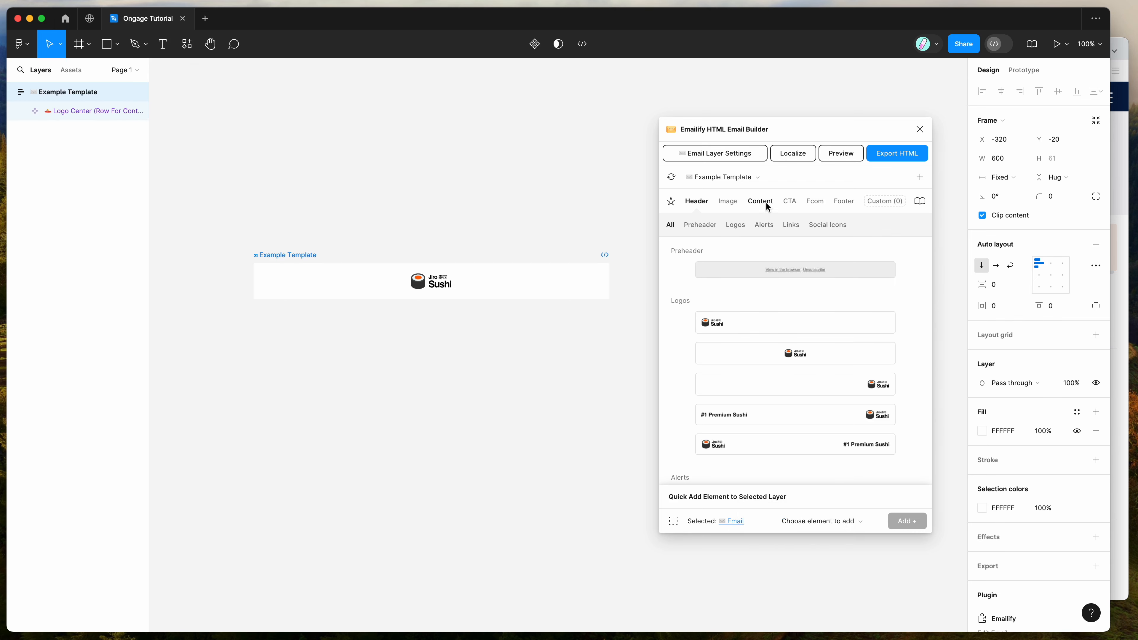
# Add the "Welcome to Jiro" call-to-action hero with the Book Now button below the logo
pyautogui.click(788, 201)
pyautogui.scroll(-4, 781, 261)
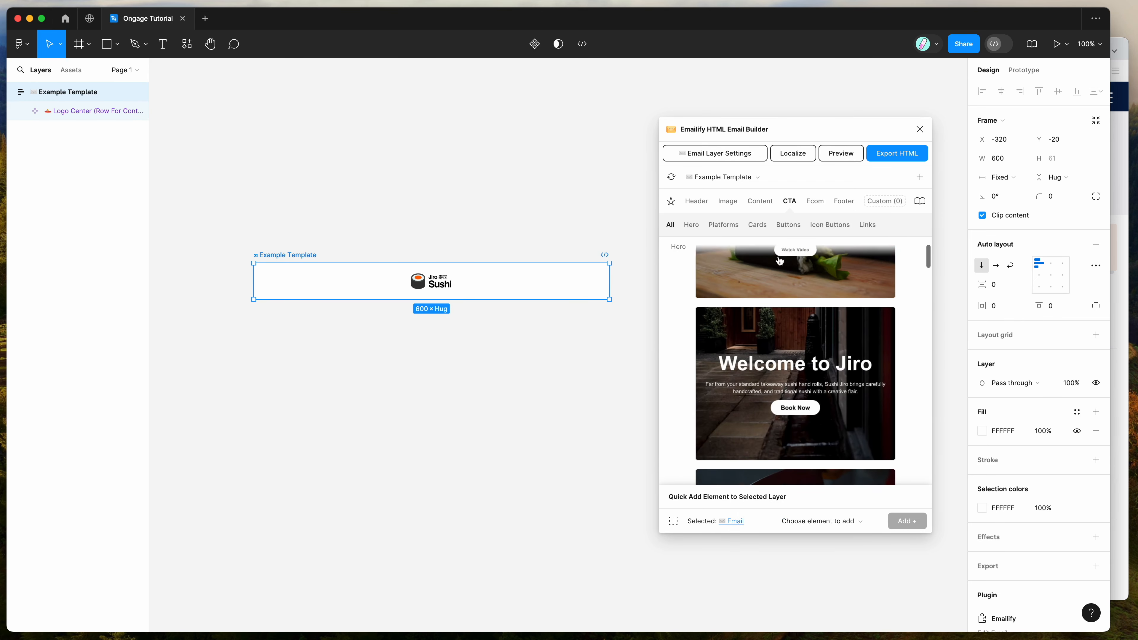
pyautogui.click(780, 337)
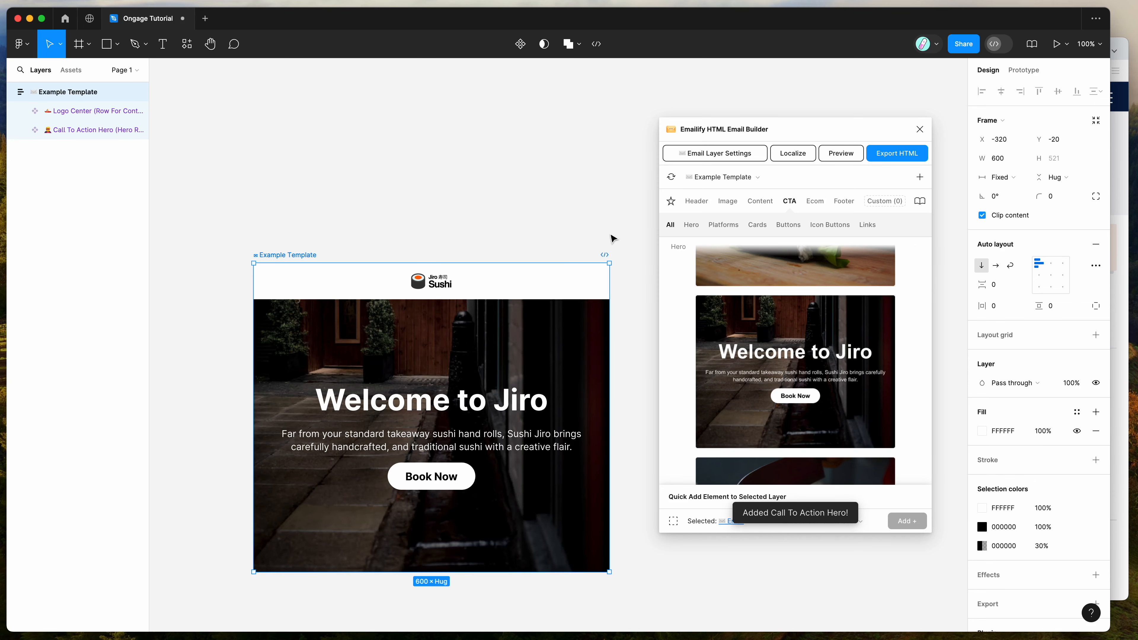
# Add the single-column text paragraph below the hero, deselect the email, and reposition the plugin window
pyautogui.click(752, 203)
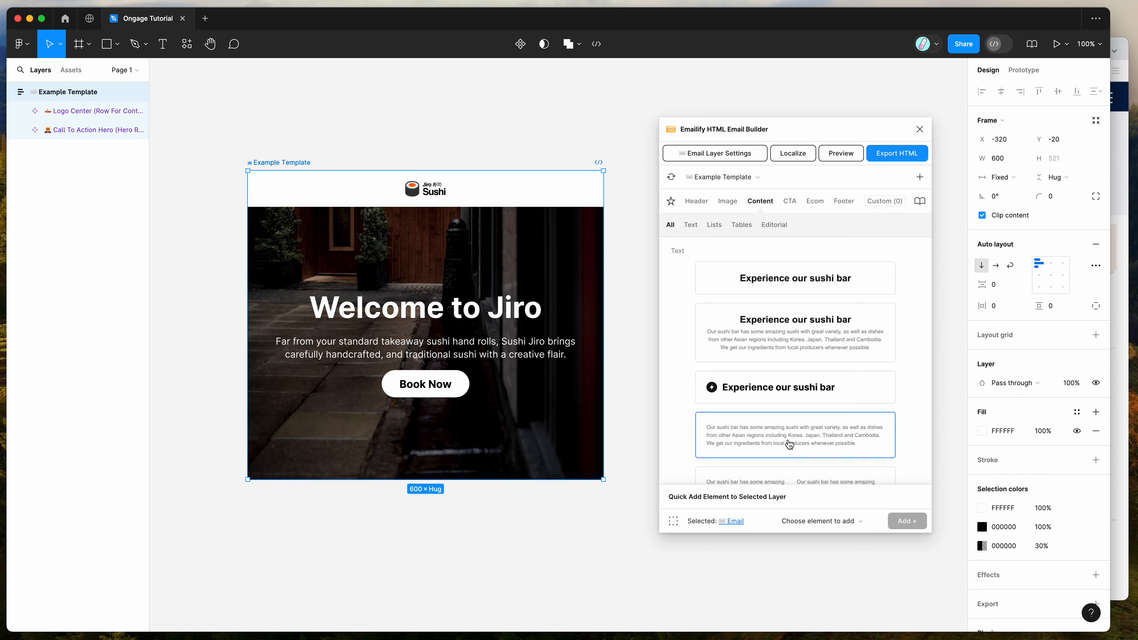
pyautogui.click(789, 457)
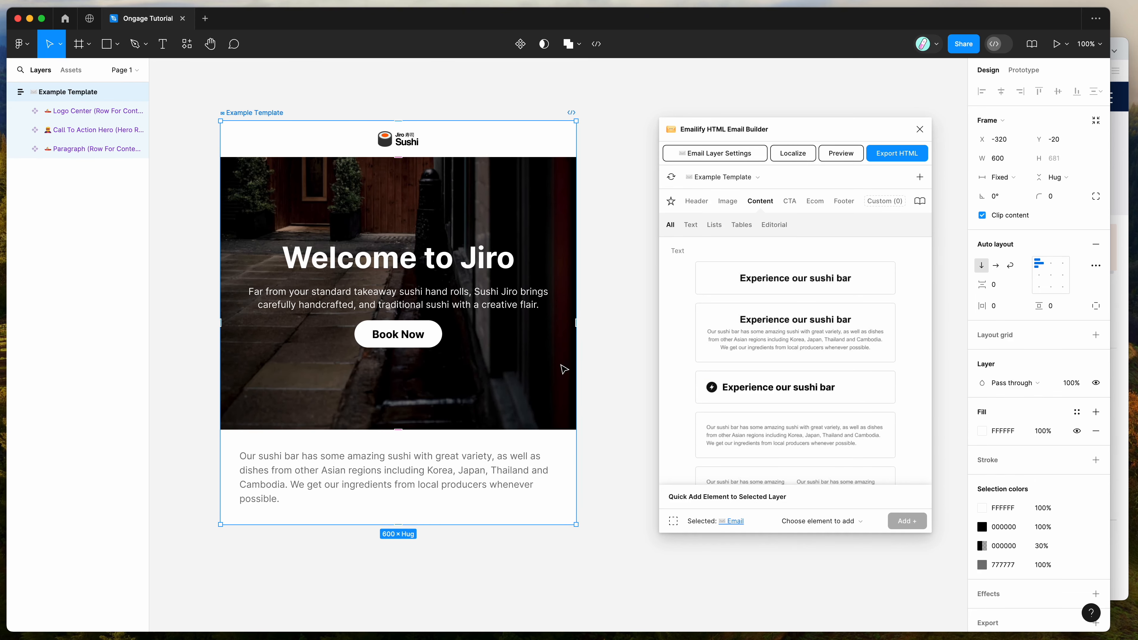
pyautogui.click(611, 337)
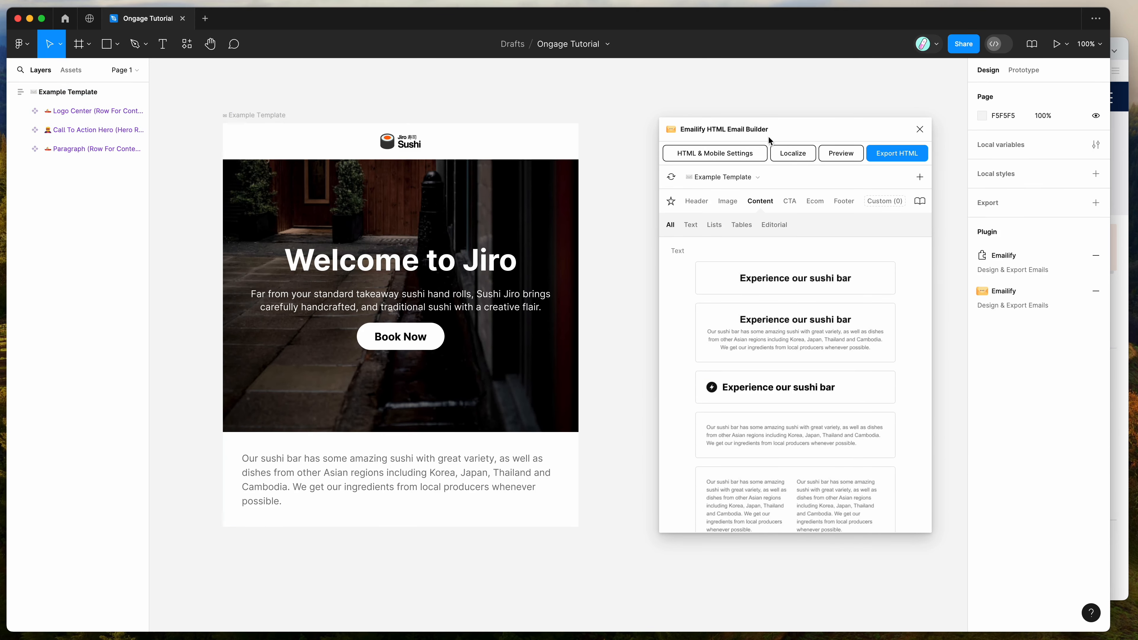
pyautogui.moveTo(760, 130); pyautogui.dragTo(760, 119)
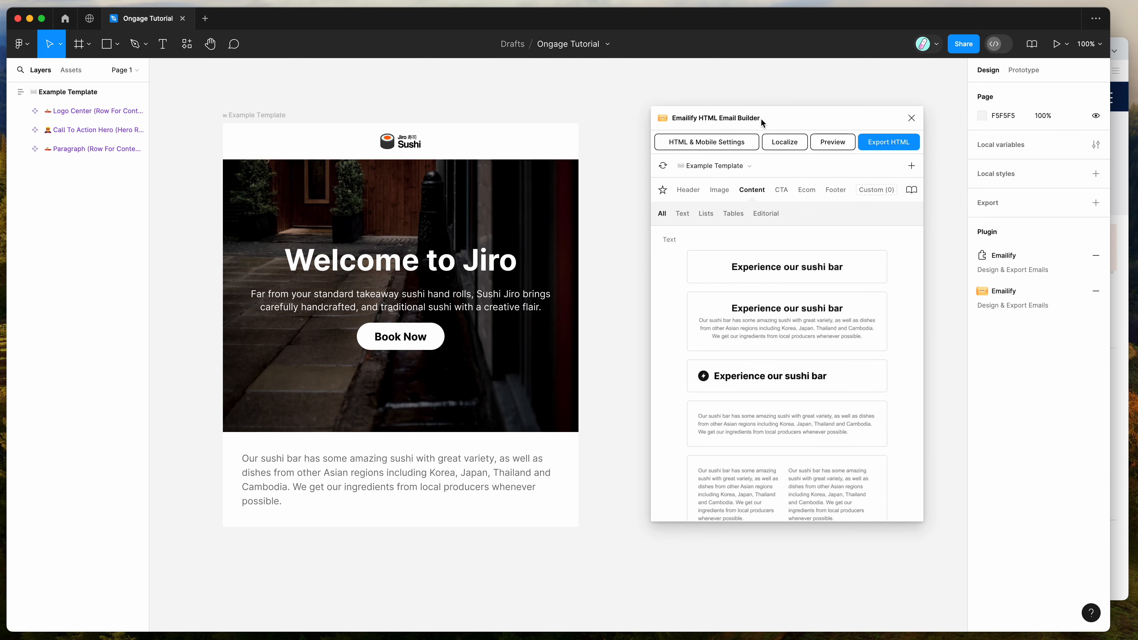
# Add the Ongage platform footer at the end of the email
pyautogui.click(834, 192)
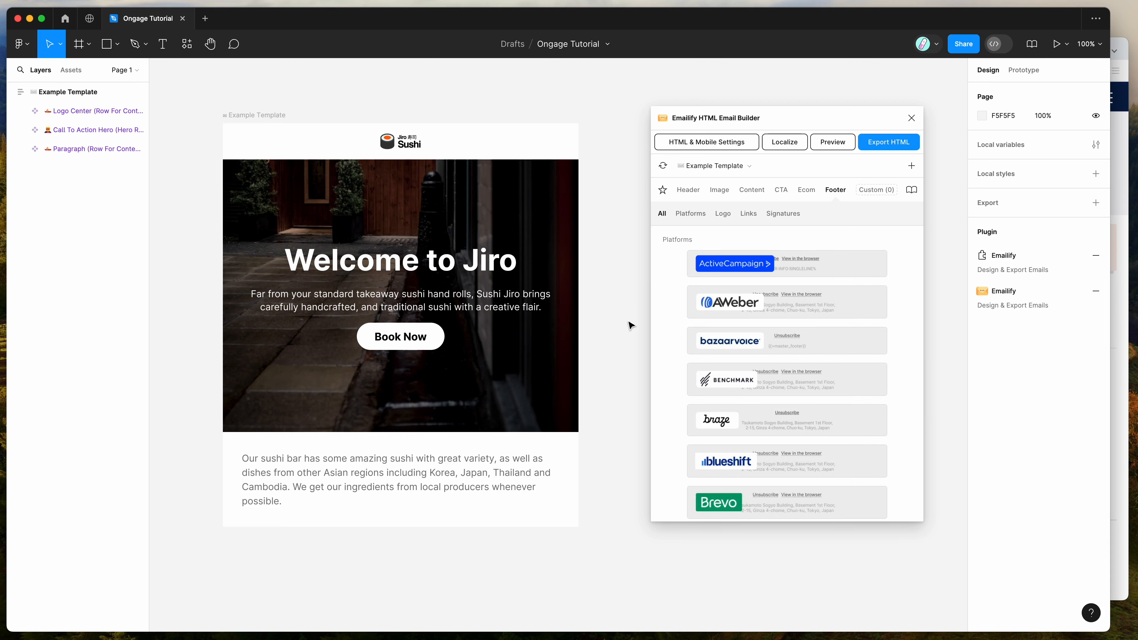
pyautogui.scroll(-10, 670, 320)
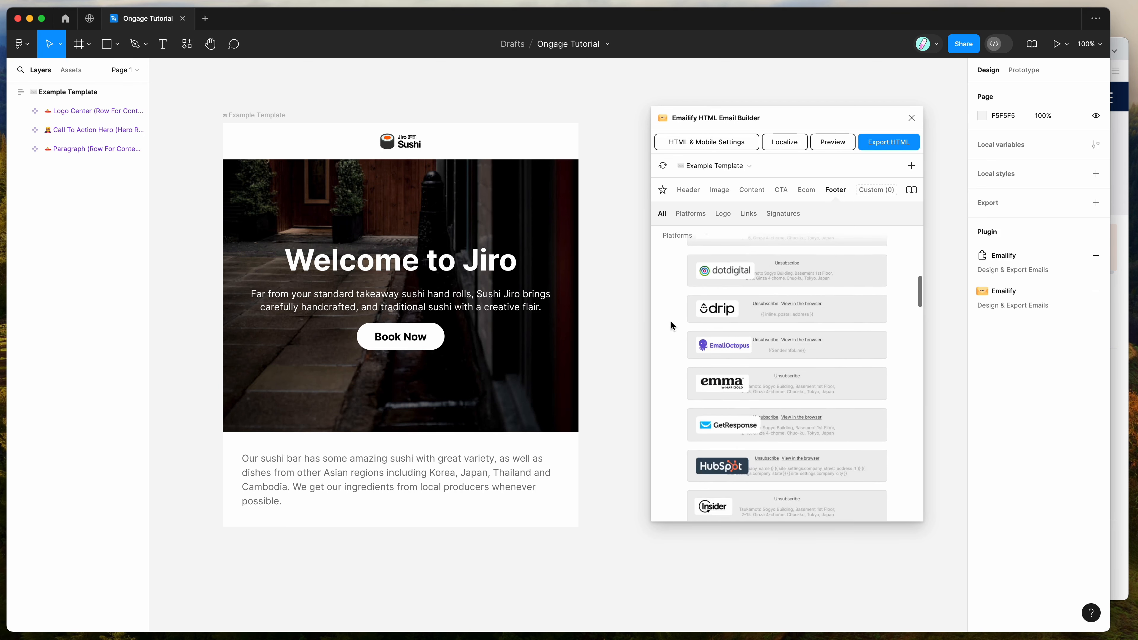
pyautogui.scroll(-15, 671, 322)
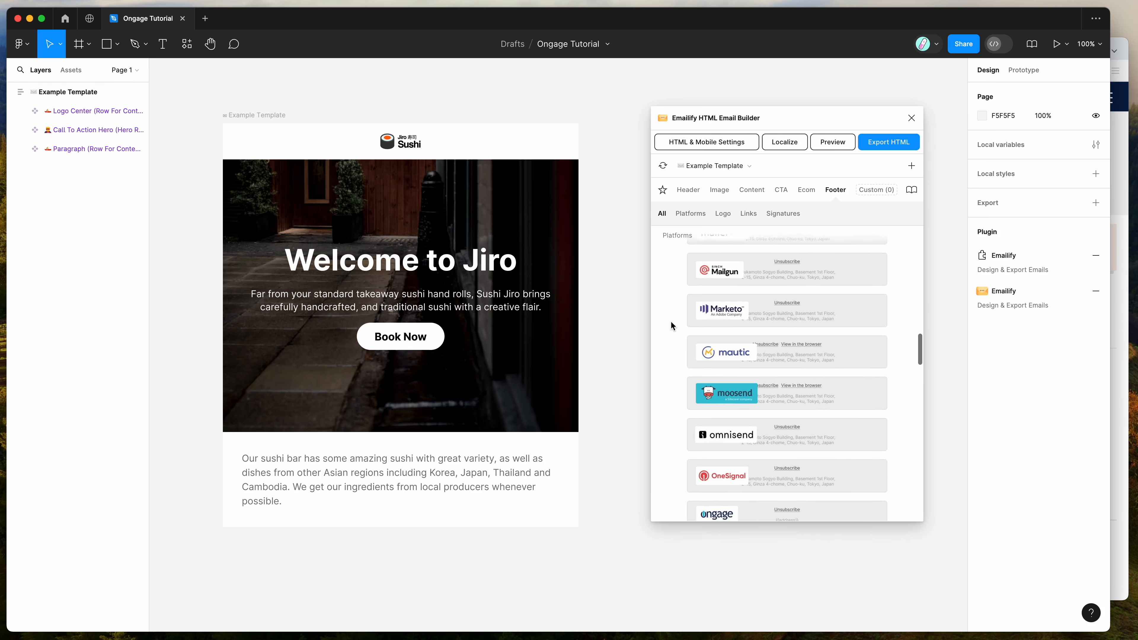
pyautogui.scroll(-5, 670, 325)
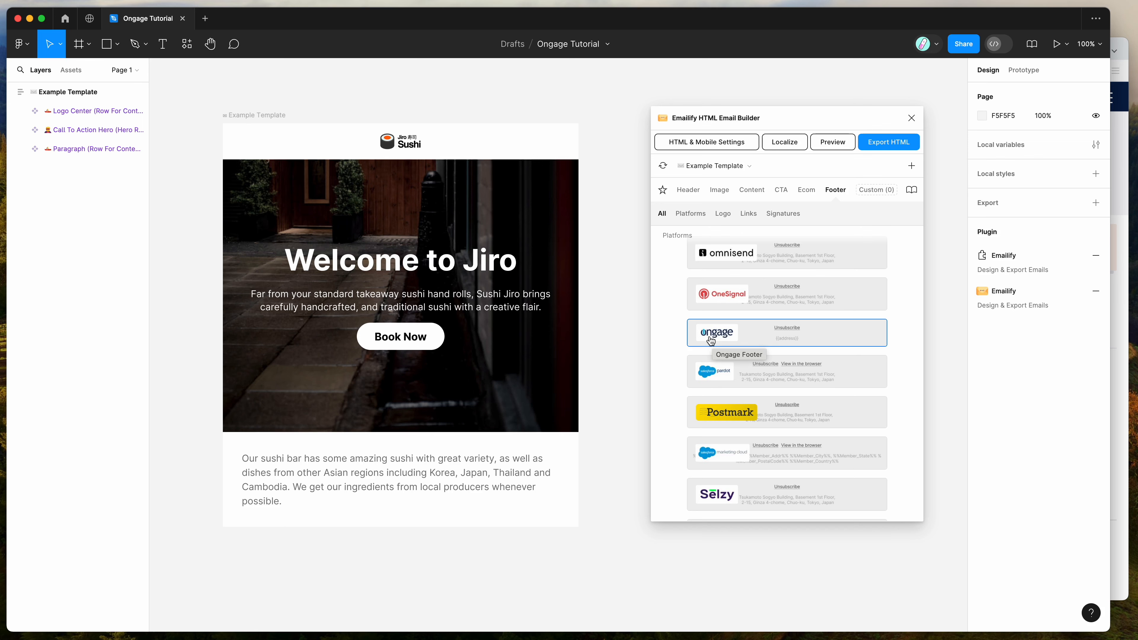
pyautogui.click(758, 335)
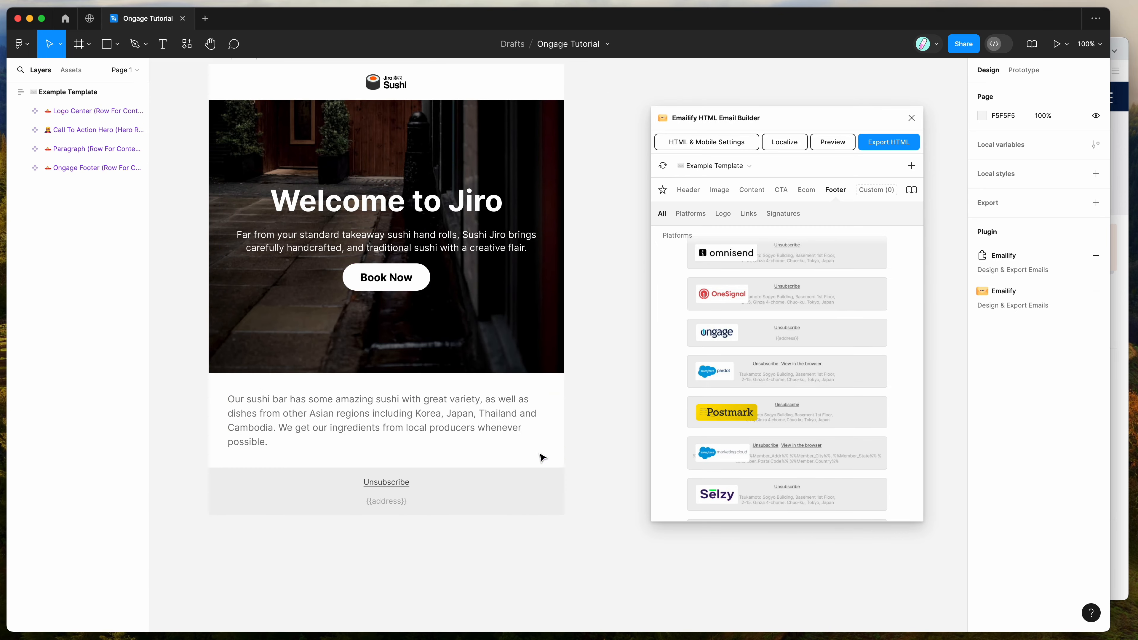
# Examine the address merge tag text inside the Ongage footer
pyautogui.click(401, 488)
pyautogui.click(391, 487)
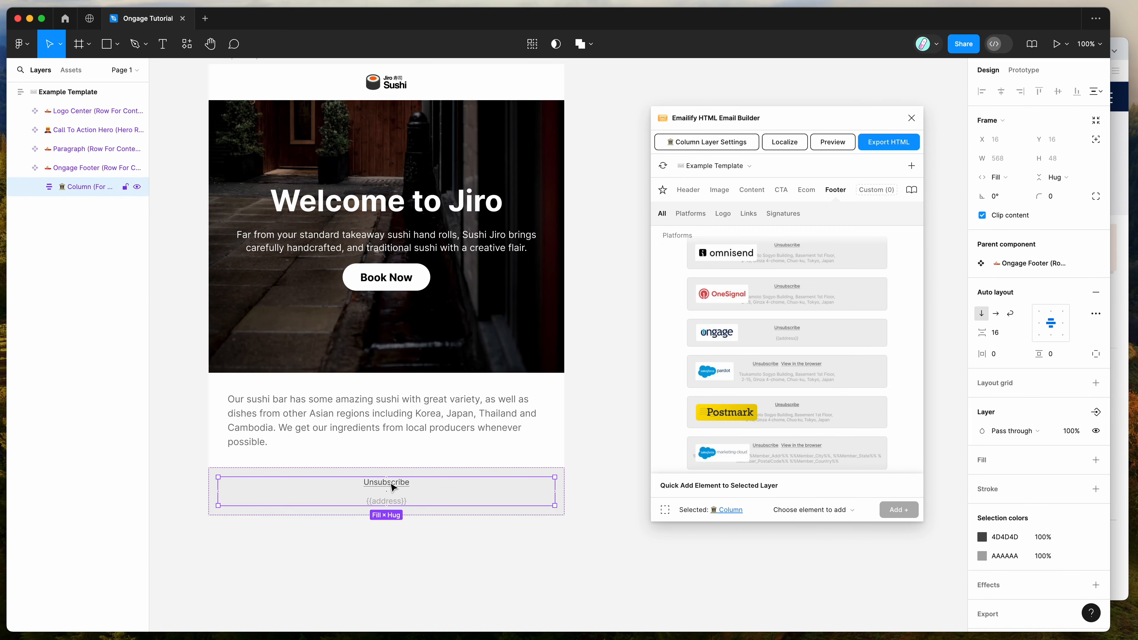
pyautogui.click(380, 505)
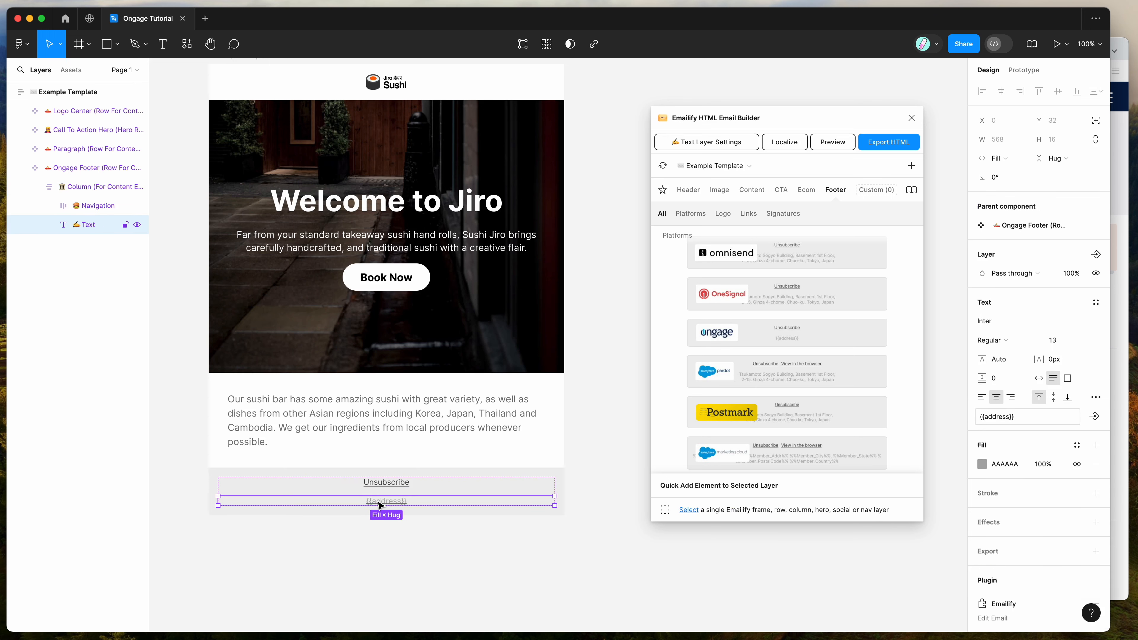
pyautogui.doubleClick(411, 500)
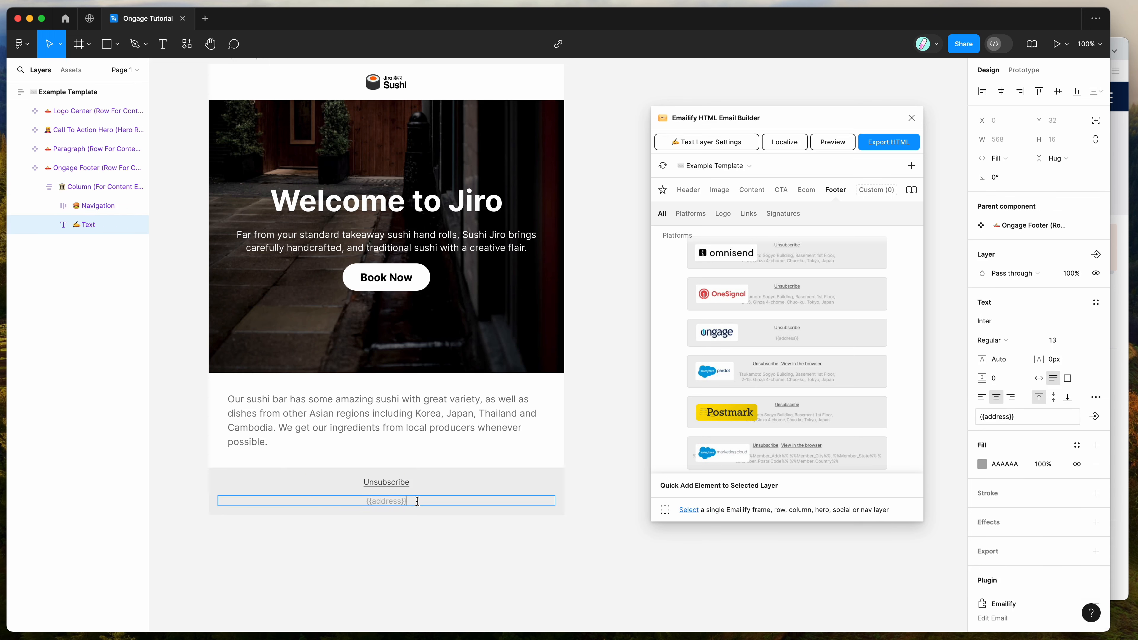
pyautogui.press('super+a')
pyautogui.click(437, 488)
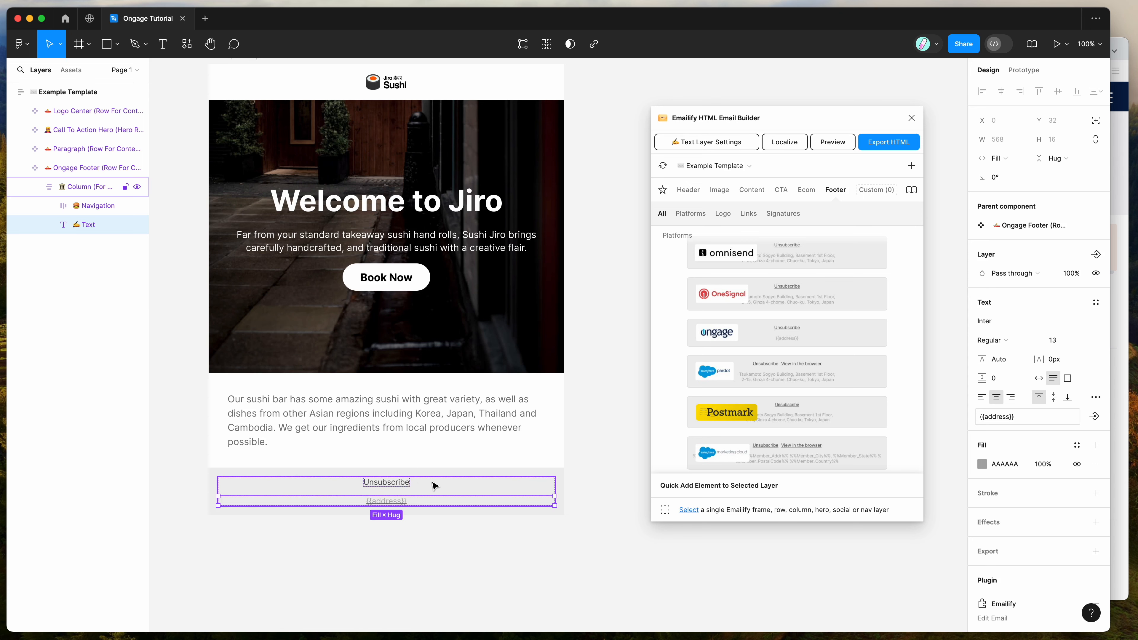
# Check the clickable link URL in the layer settings of the footer's Unsubscribe link, leaving it as it is
pyautogui.click(401, 488)
pyautogui.click(50, 205)
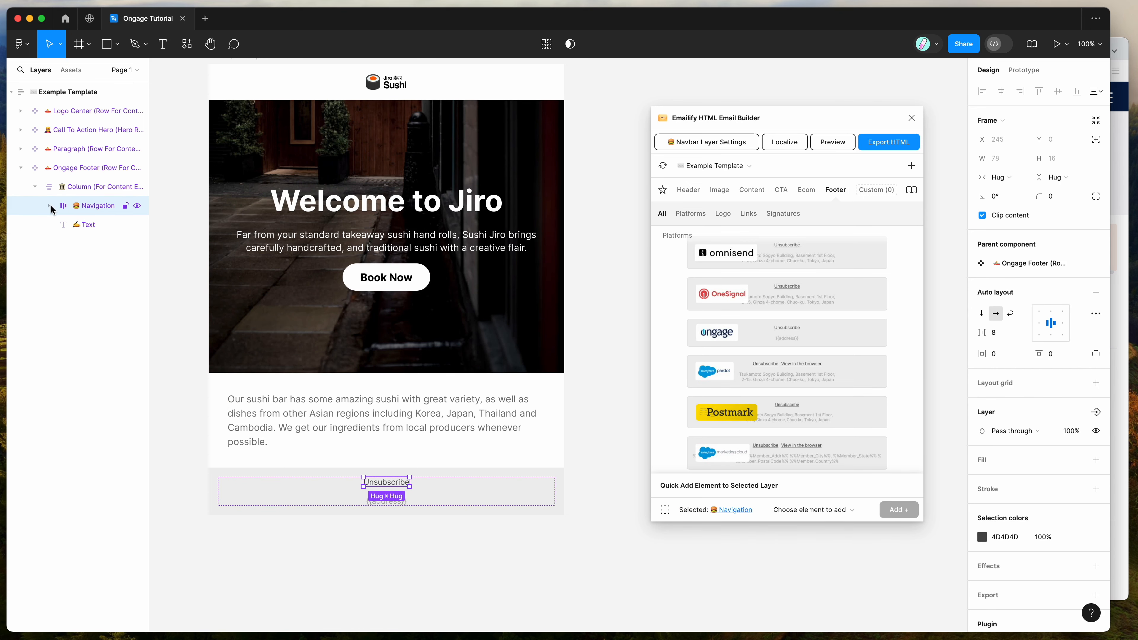
pyautogui.click(85, 224)
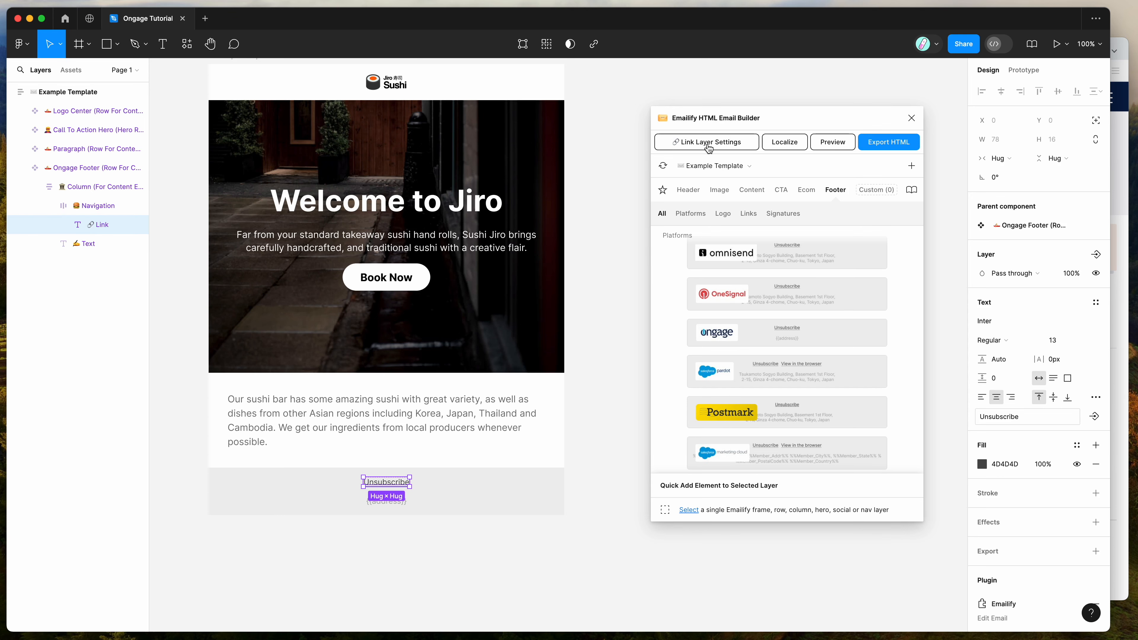
pyautogui.click(741, 142)
pyautogui.moveTo(825, 382)
pyautogui.mouseDown()
pyautogui.moveTo(743, 382)
pyautogui.moveTo(837, 383)
pyautogui.mouseUp()
pyautogui.doubleClick(771, 382)
pyautogui.click(838, 383)
pyautogui.click(850, 338)
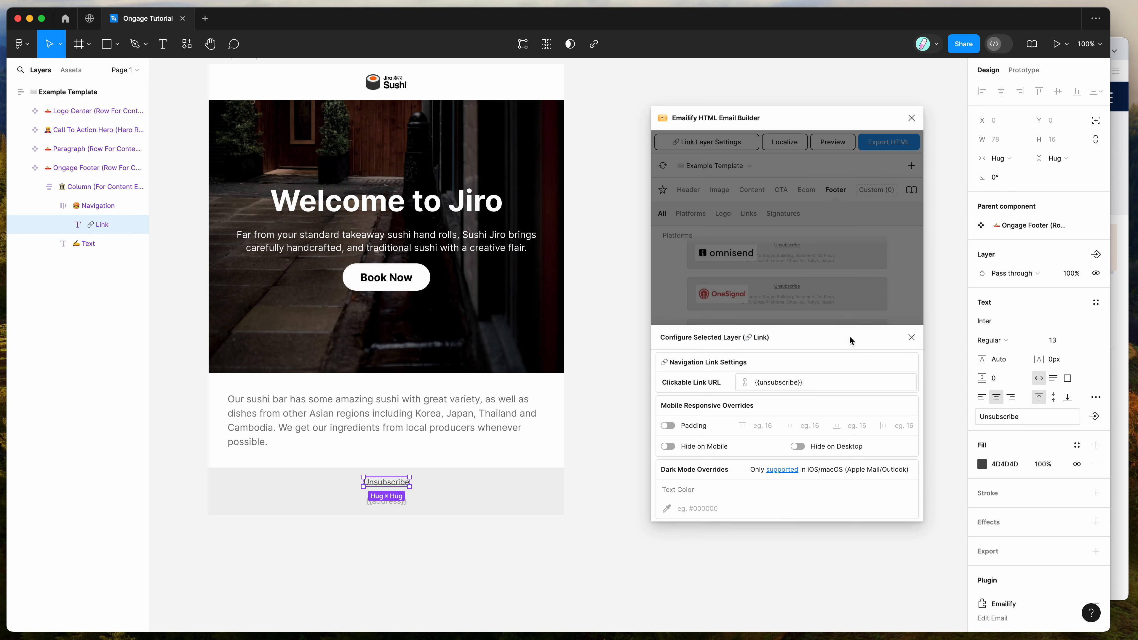
pyautogui.click(911, 337)
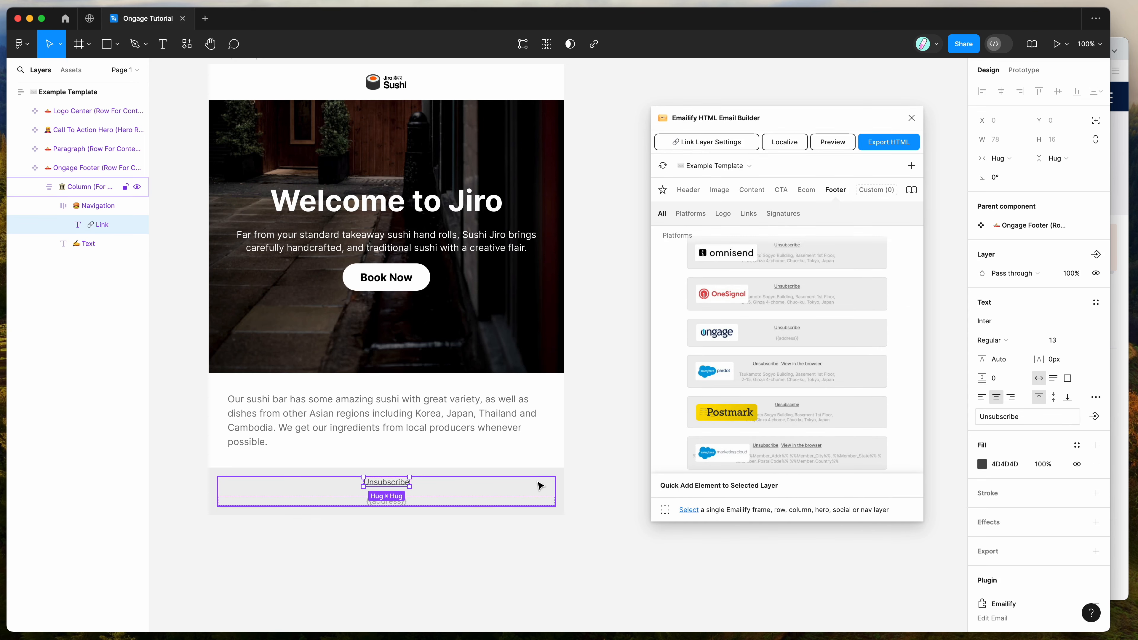
pyautogui.scroll(-5, 711, 387)
pyautogui.scroll(4, 762, 341)
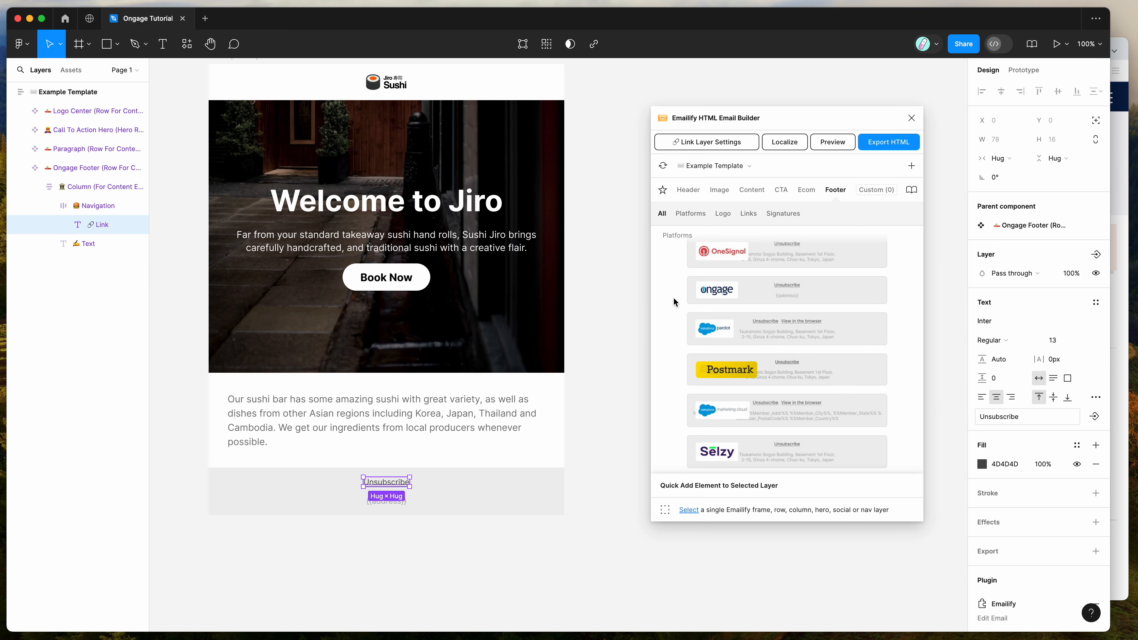
pyautogui.scroll(2, 616, 363)
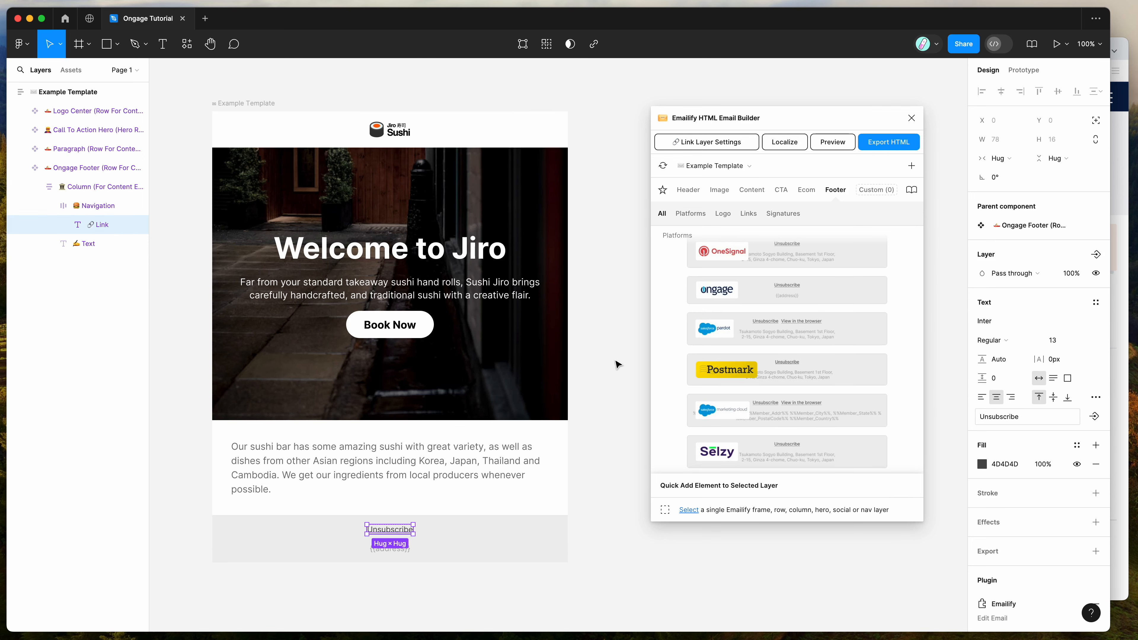
# Preview the Example Template email in the iPhone SE layout, from the logo down to the footer
pyautogui.click(616, 364)
pyautogui.scroll(1, 620, 334)
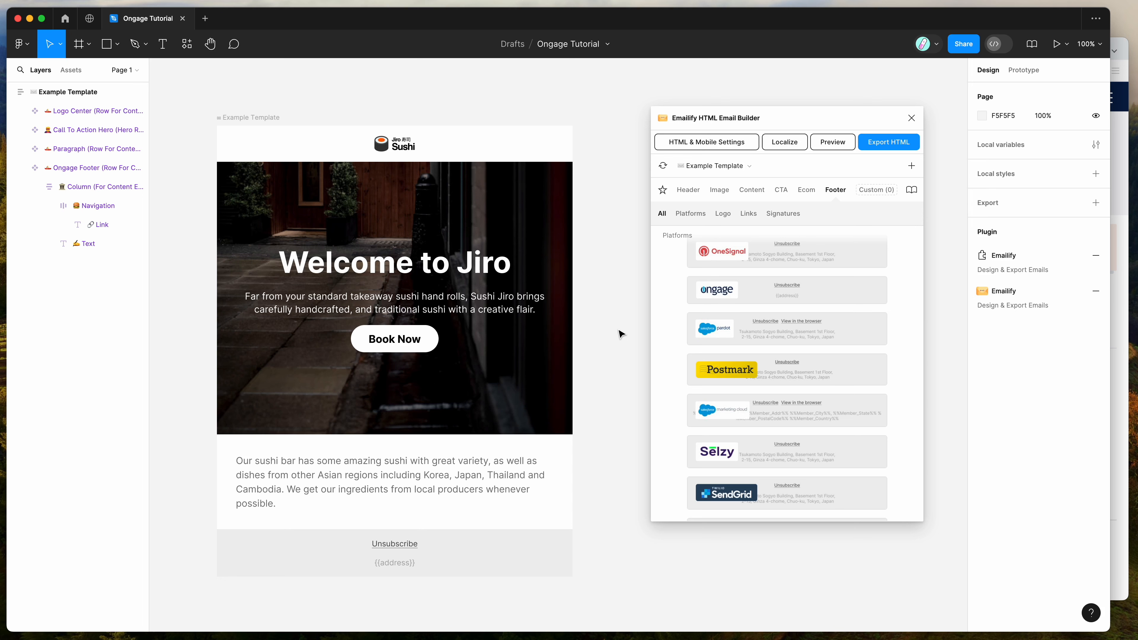
pyautogui.click(832, 143)
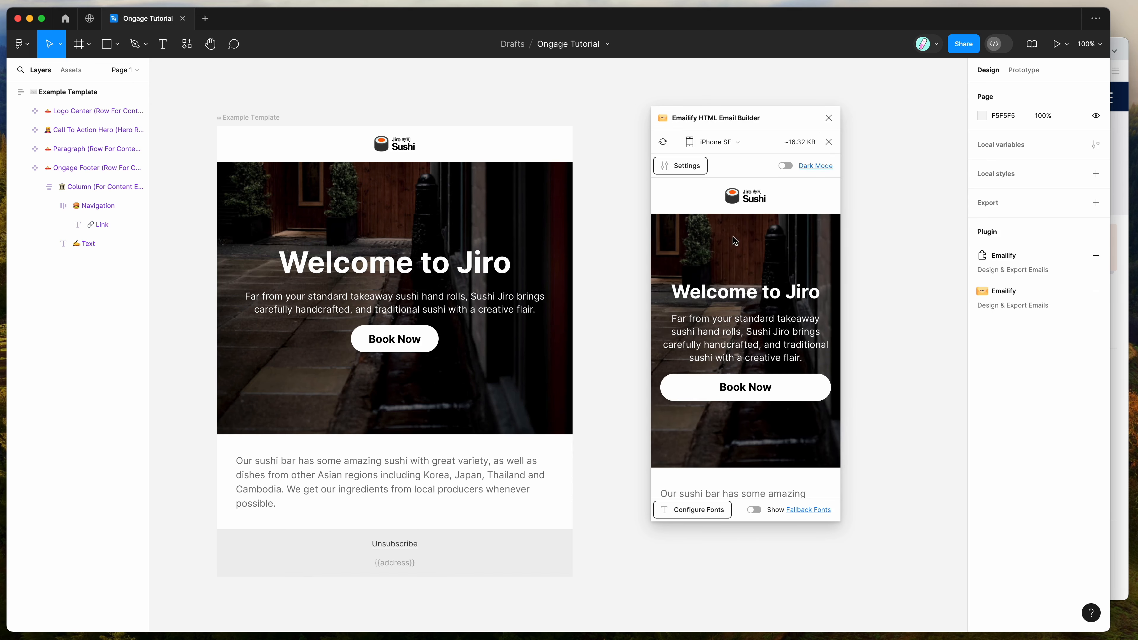
pyautogui.moveTo(687, 196); pyautogui.dragTo(805, 370)
pyautogui.click(800, 415)
pyautogui.scroll(-3, 796, 436)
pyautogui.moveTo(809, 451); pyautogui.dragTo(713, 364)
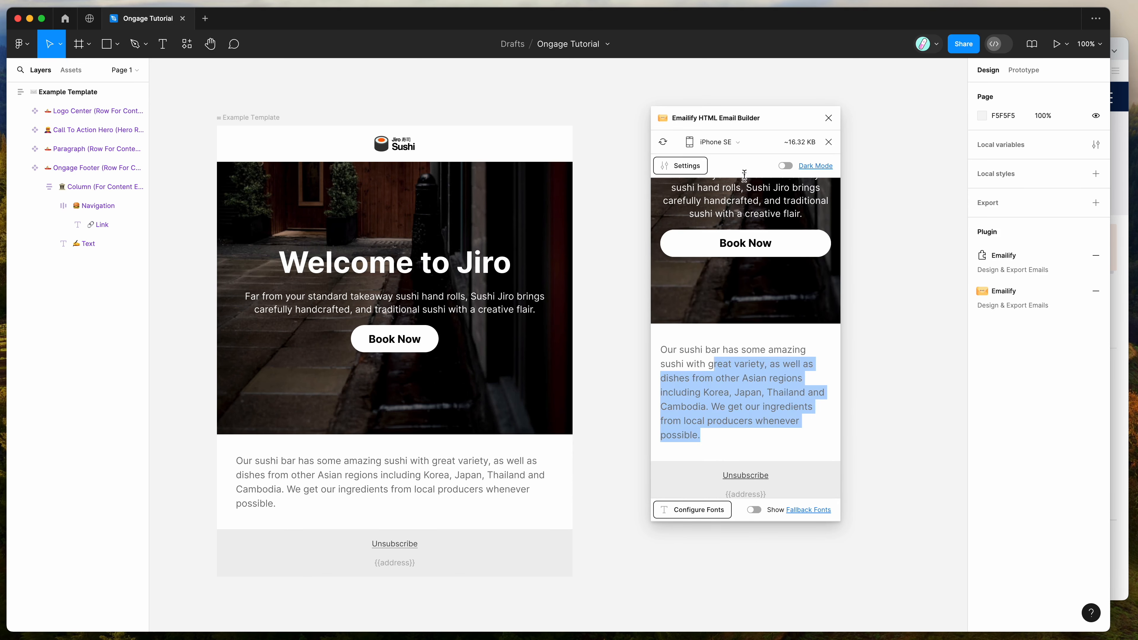
# Switch the email preview to the Desktop layout and review it up to the logo
pyautogui.click(741, 143)
pyautogui.click(735, 178)
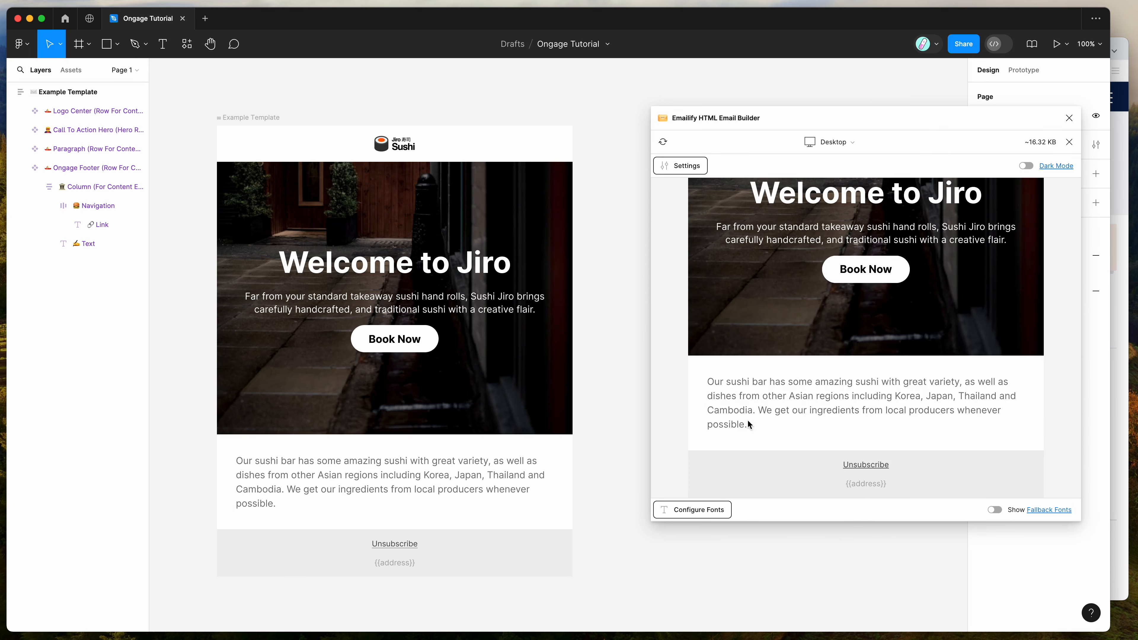
pyautogui.scroll(3, 785, 269)
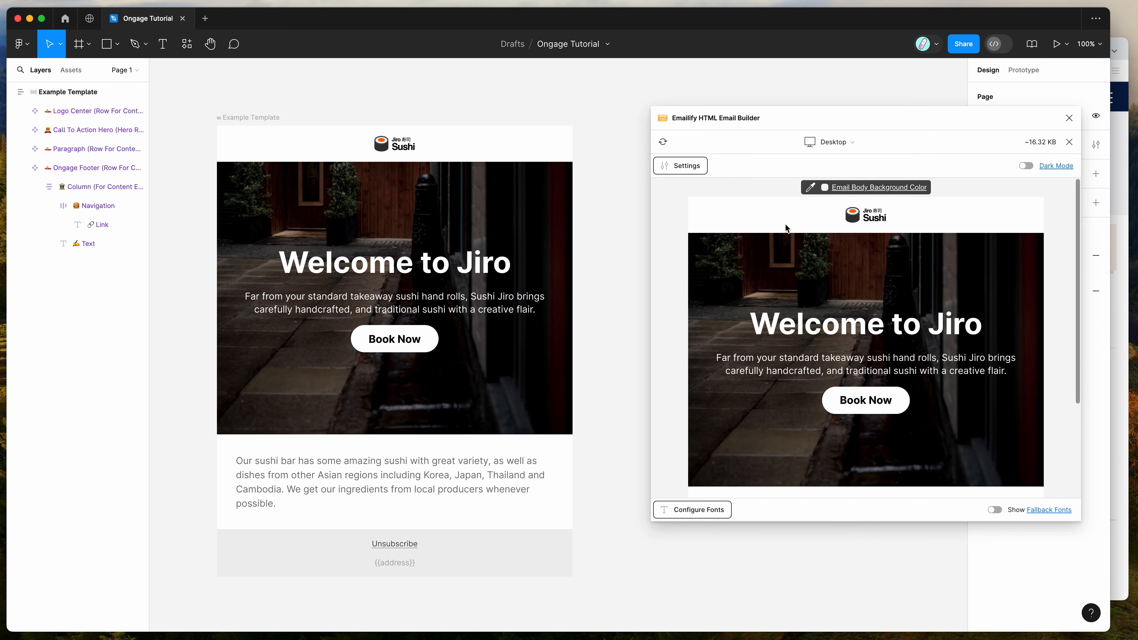
# Inspect the mobile responsive overrides of the Welcome to Jiro heading, the hero section and the paragraph row
pyautogui.scroll(-1, 448, 251)
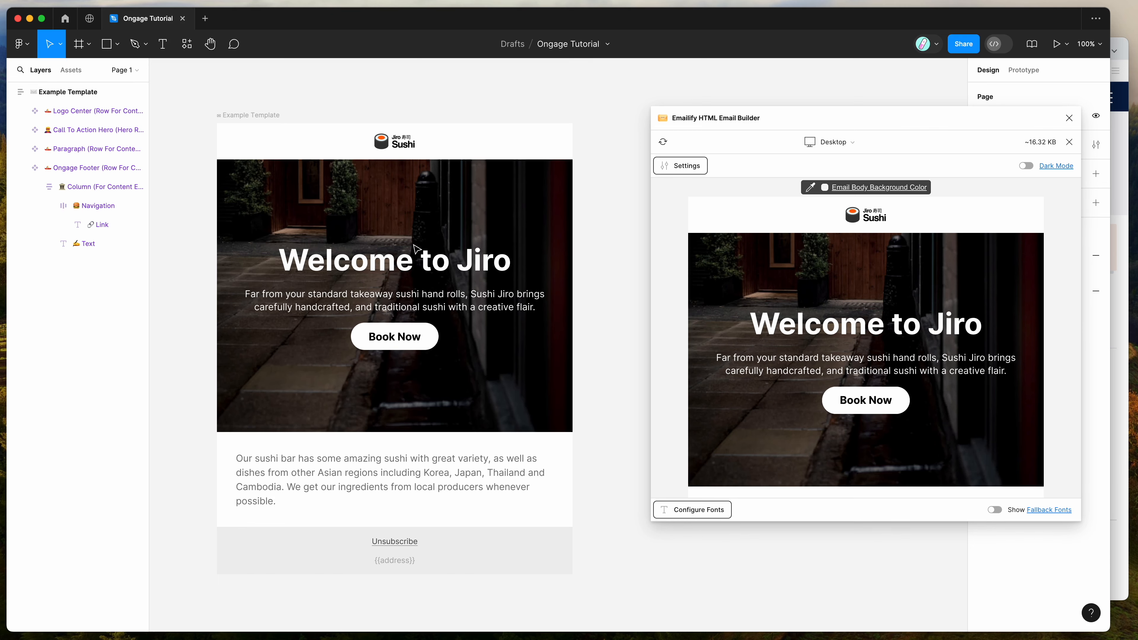
pyautogui.hscroll(2, 457, 256)
pyautogui.doubleClick(434, 259)
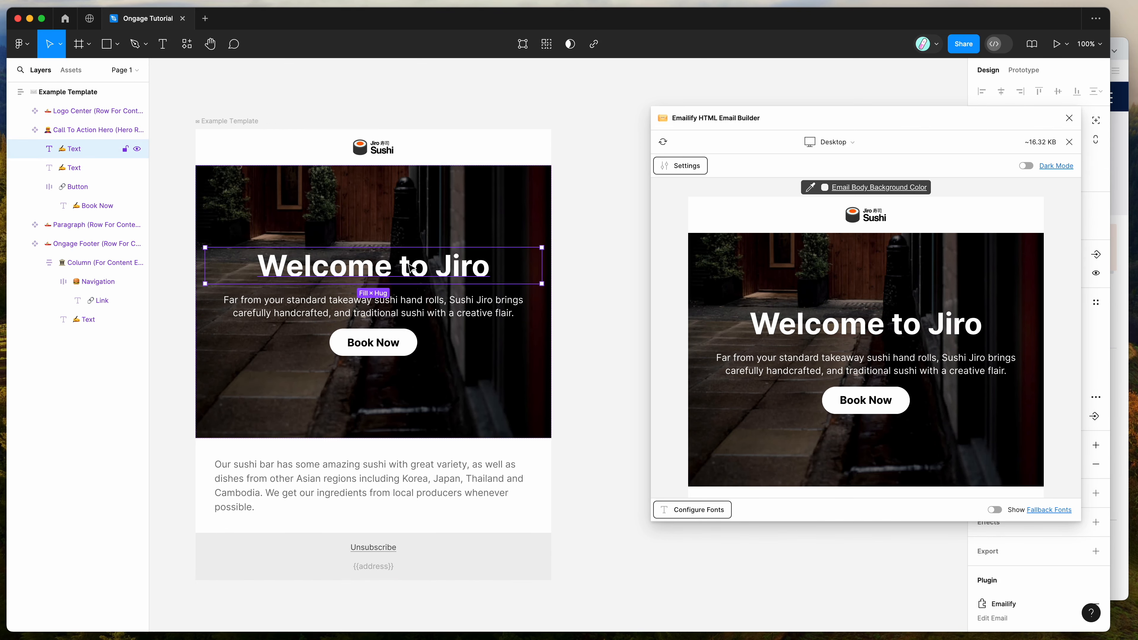
pyautogui.click(696, 167)
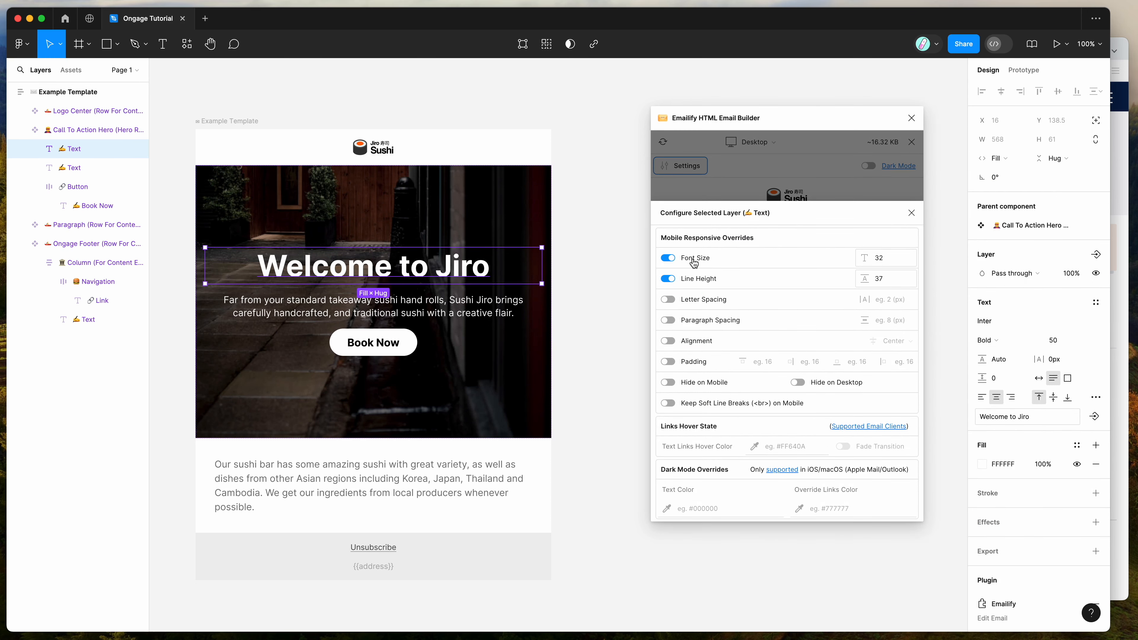
pyautogui.click(491, 405)
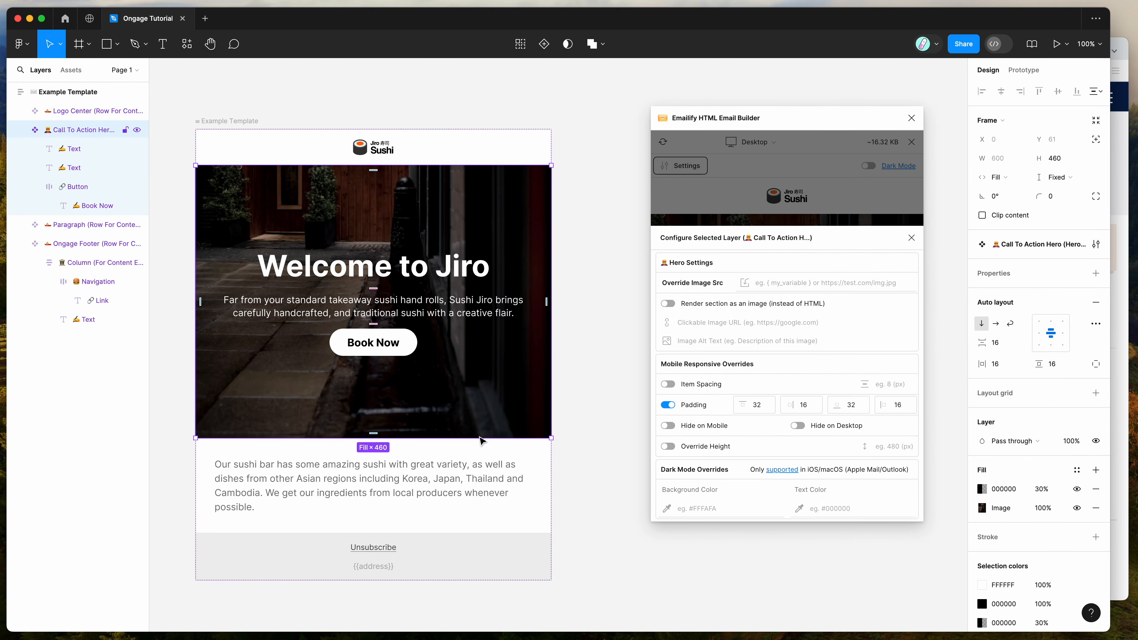
pyautogui.click(477, 504)
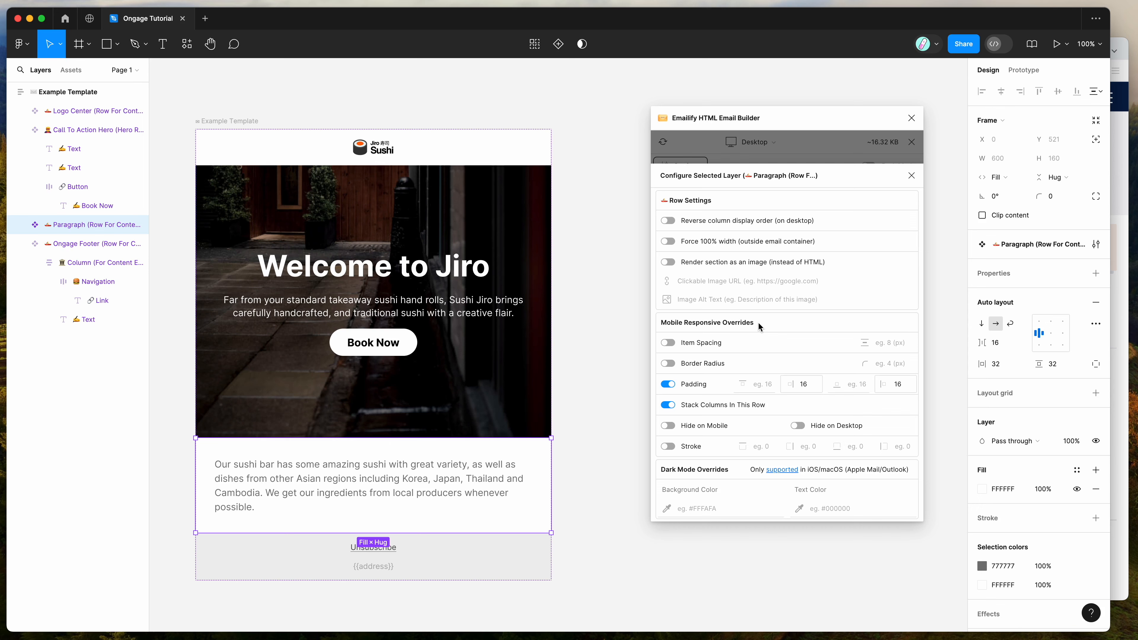
pyautogui.hscroll(1, 508, 352)
pyautogui.hscroll(-1, 508, 352)
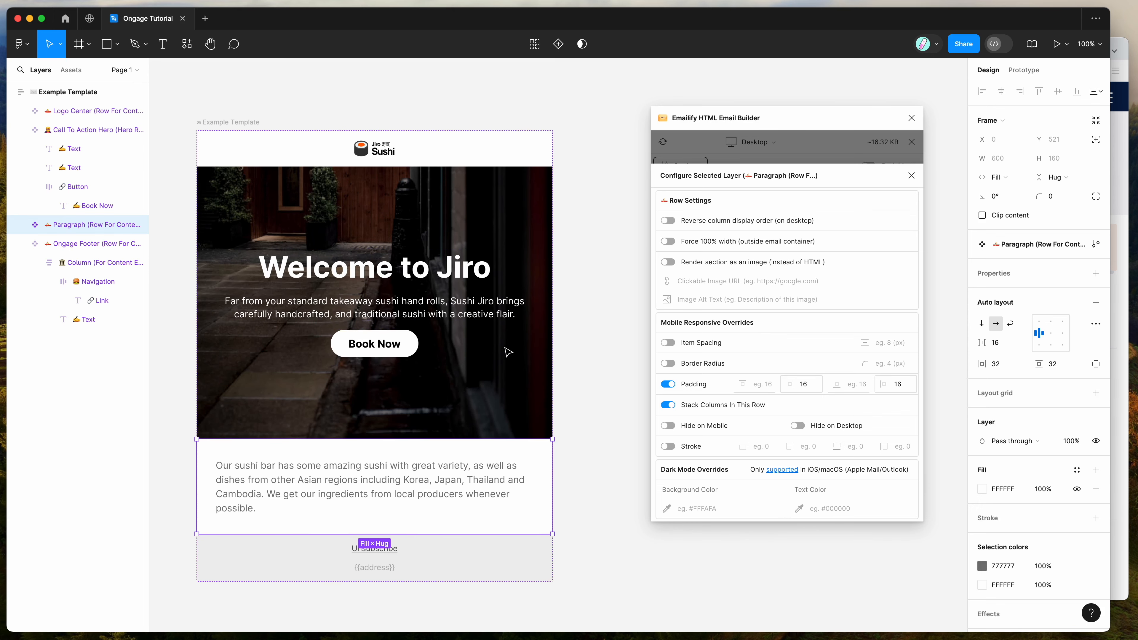
pyautogui.click(911, 175)
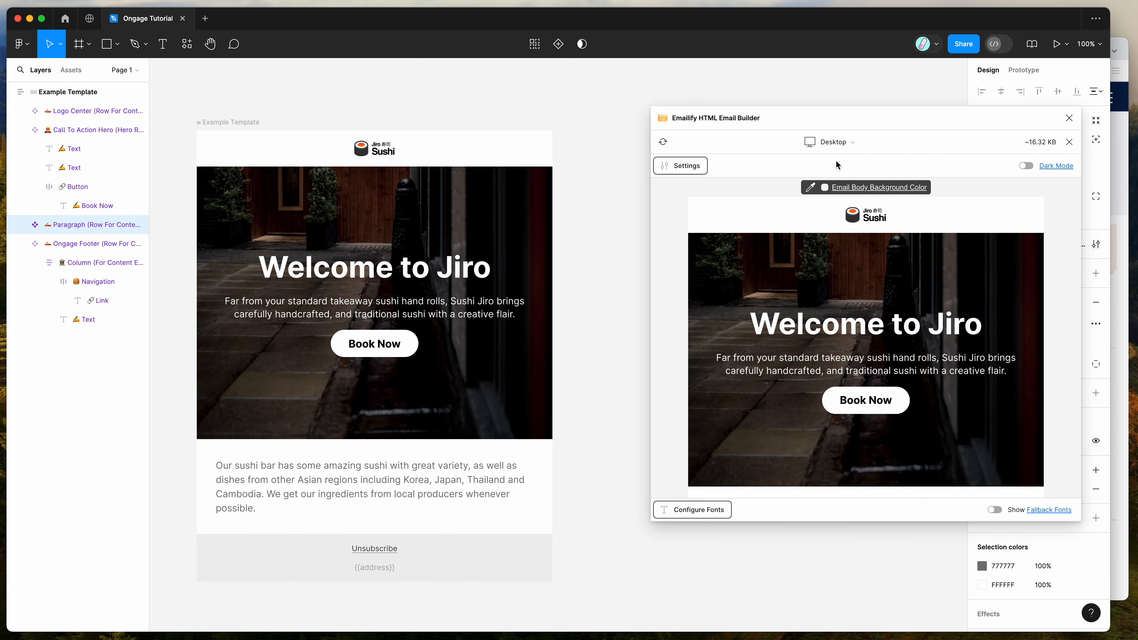
# Leave the email preview and start an HTML export with Ongage as the target platform
pyautogui.moveTo(785, 118); pyautogui.dragTo(727, 120)
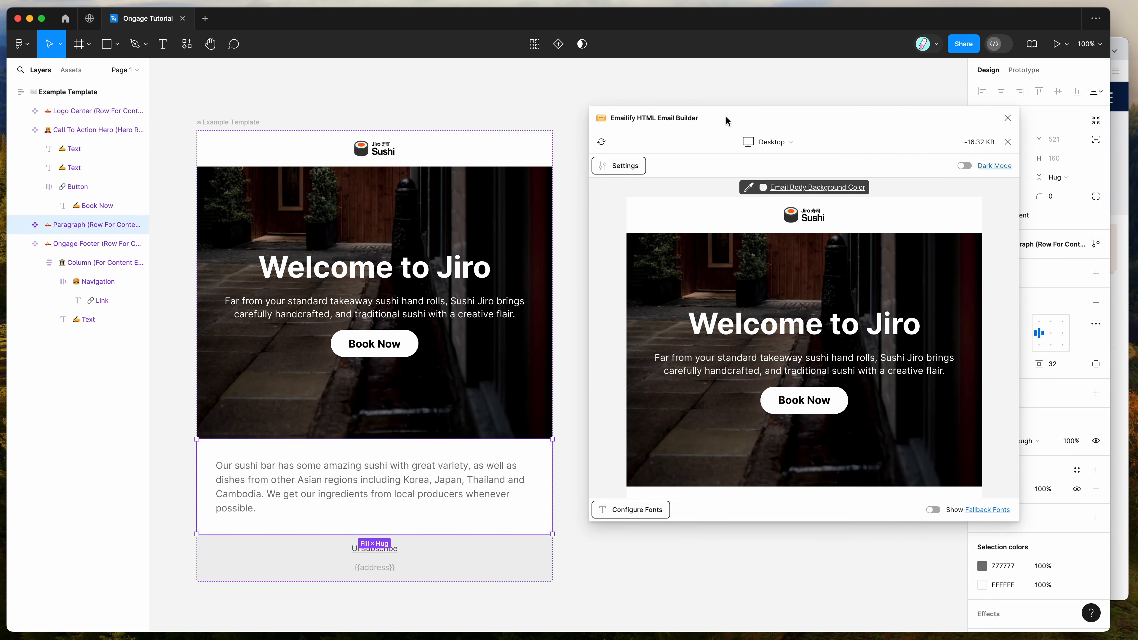
pyautogui.click(1007, 141)
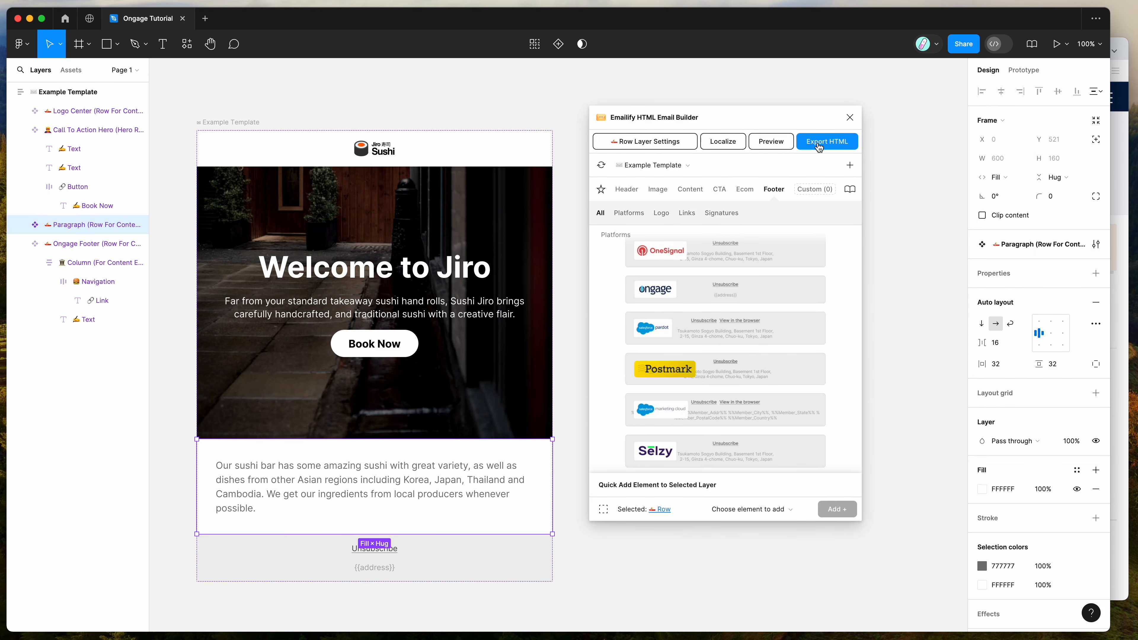
pyautogui.click(829, 143)
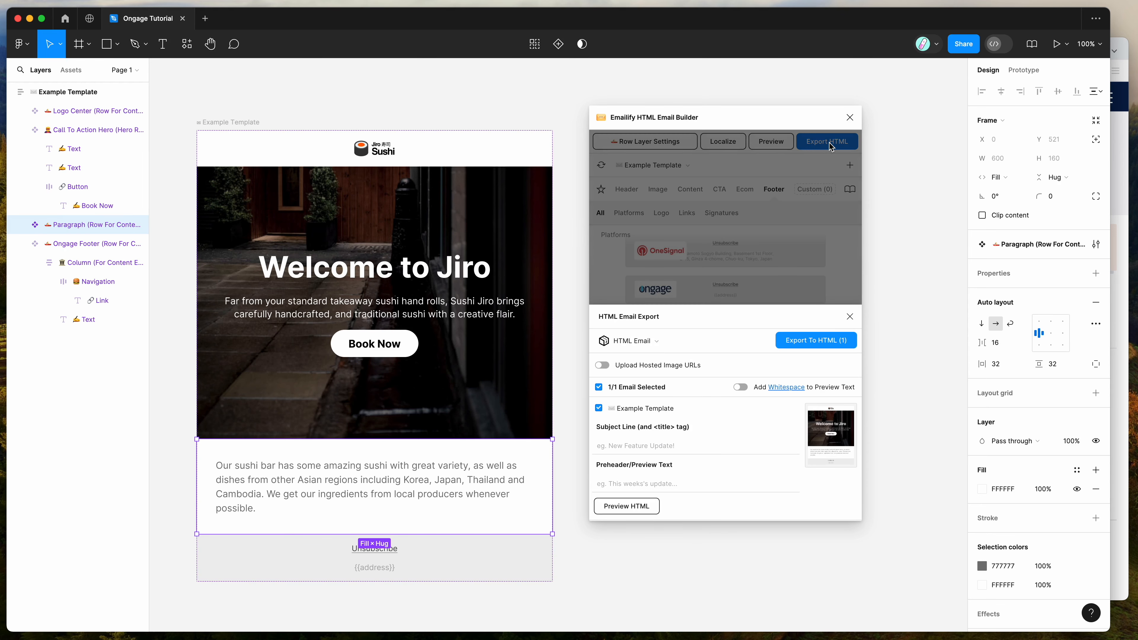
pyautogui.click(636, 346)
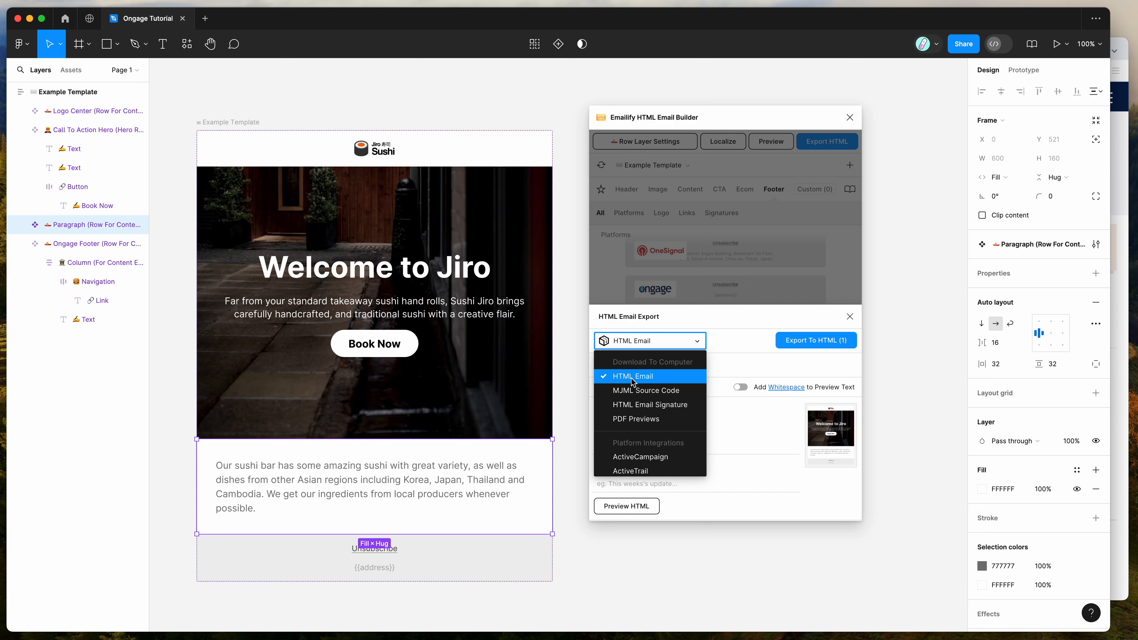
pyautogui.scroll(-2, 632, 381)
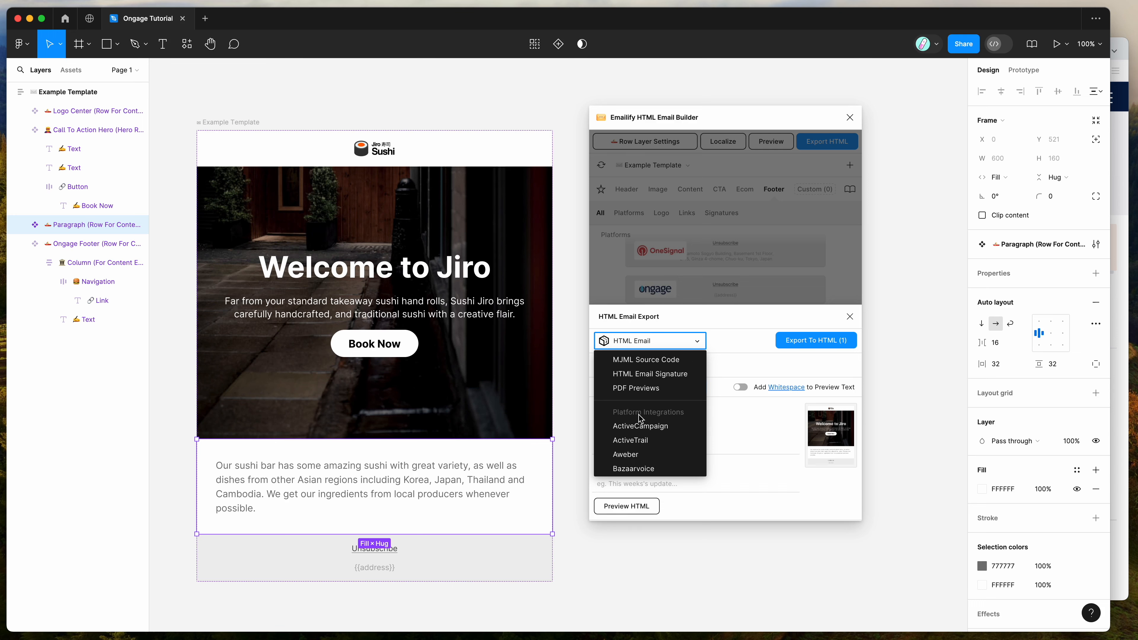
pyautogui.scroll(-6, 657, 418)
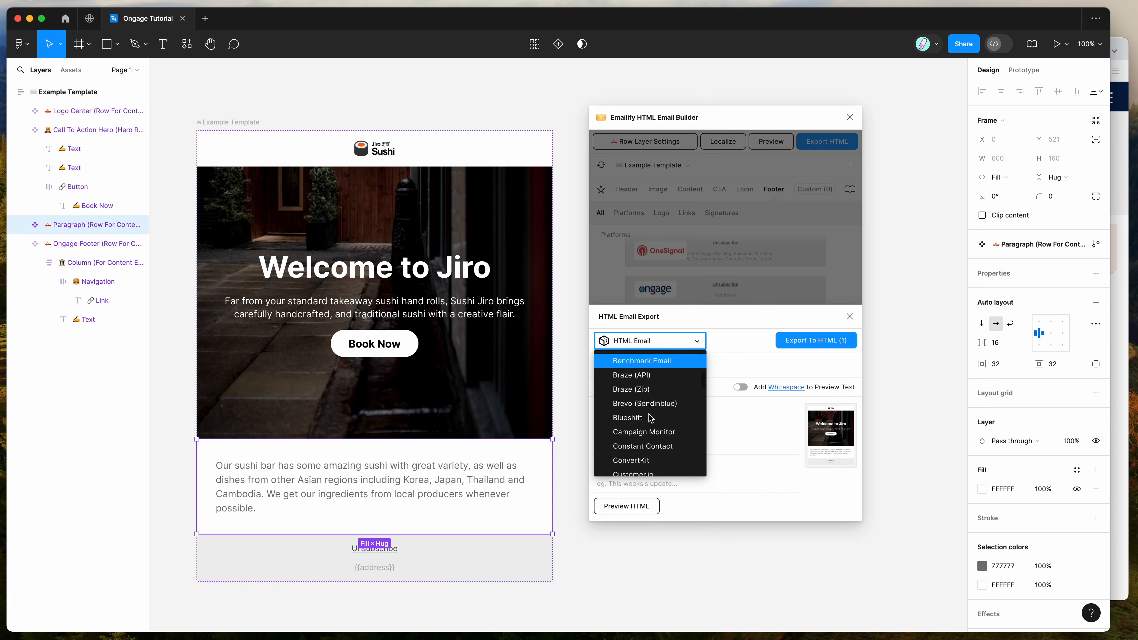
pyautogui.scroll(-6, 649, 418)
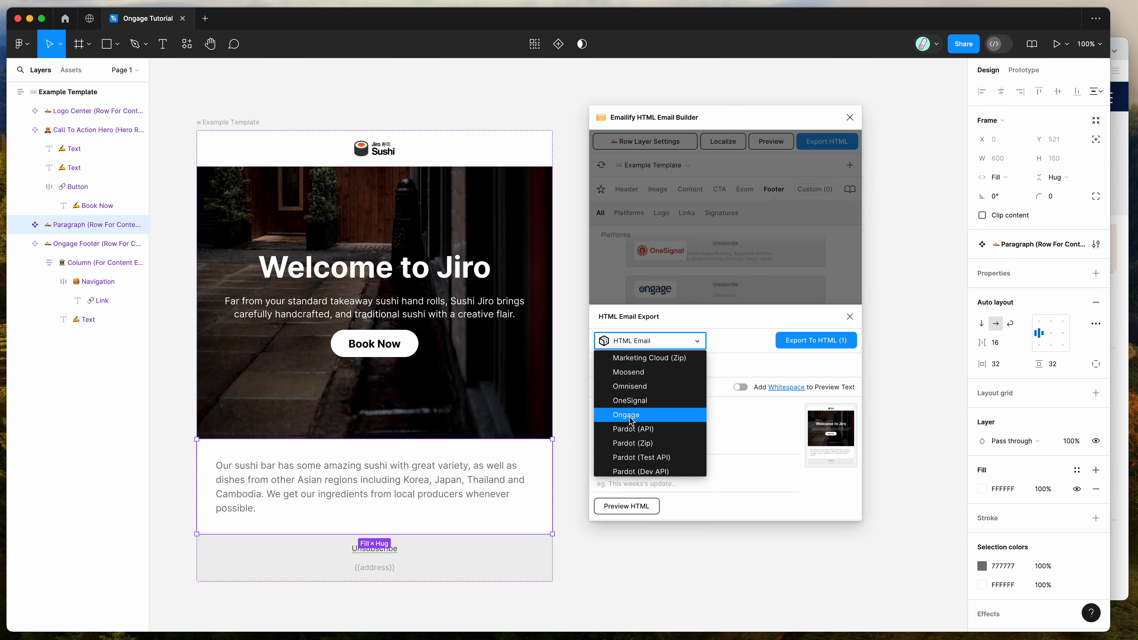
pyautogui.click(629, 421)
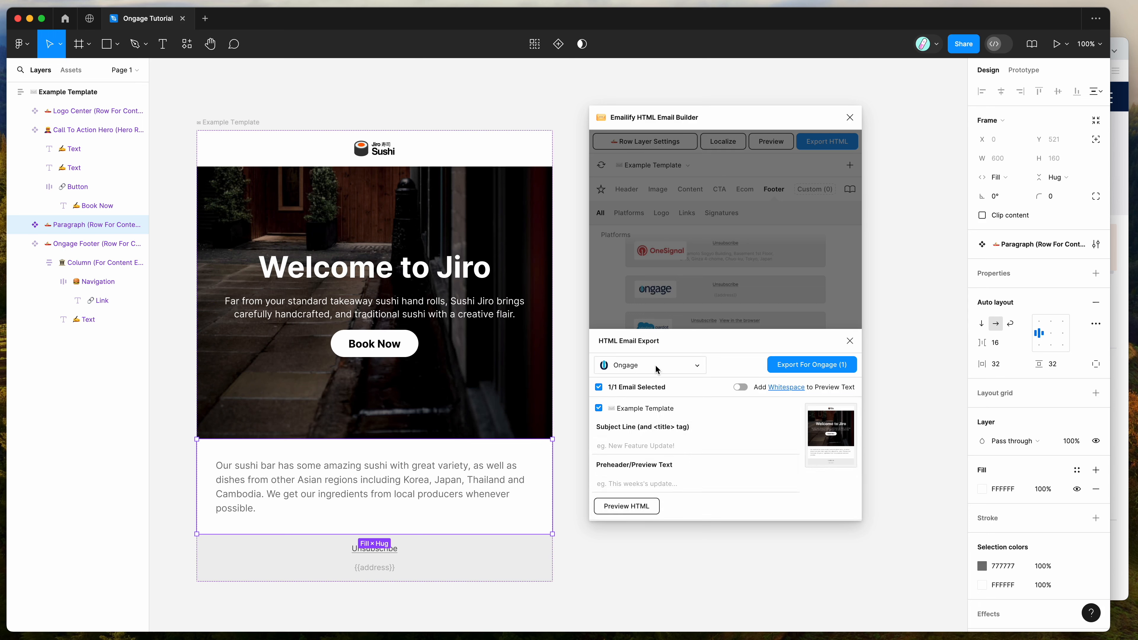
# Set the Example Template's subject line to "Subject Test" and its preheader to "Preheader Text"
pyautogui.click(652, 446)
pyautogui.write('Subject Test')
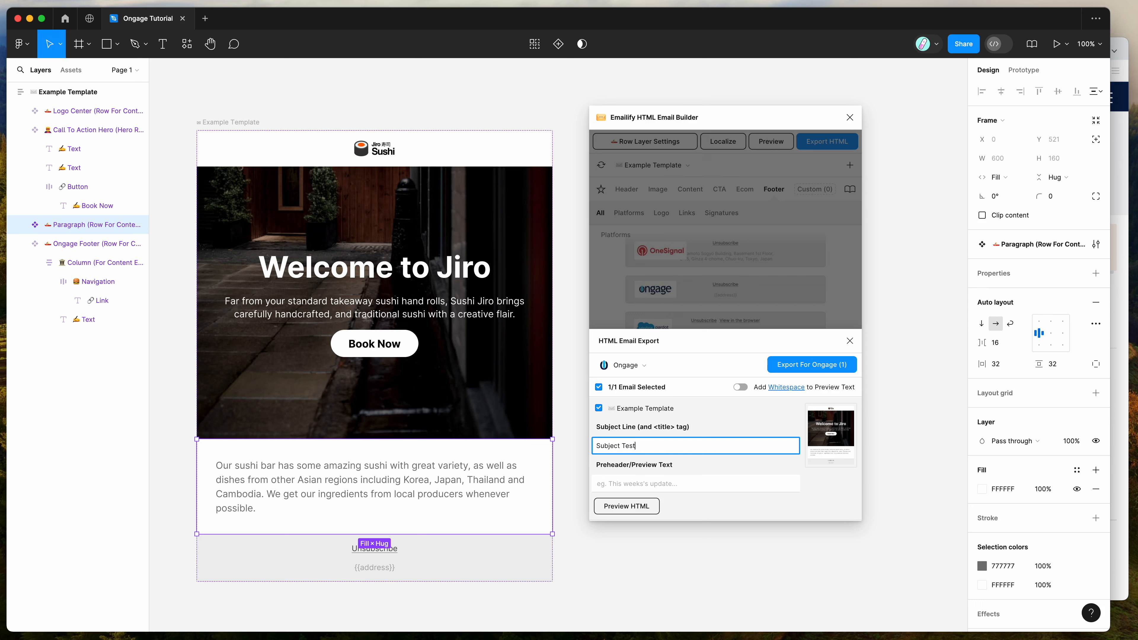
pyautogui.click(649, 481)
pyautogui.write('Preheader Te')
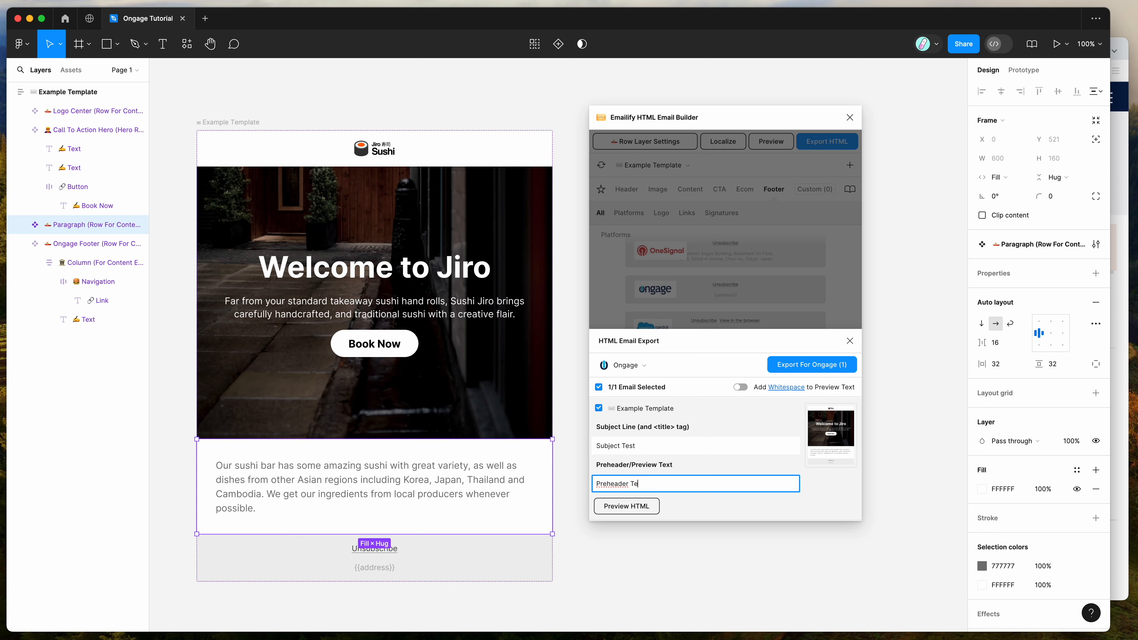
pyautogui.write('xt')
pyautogui.hotkey('shift', 'Tab')
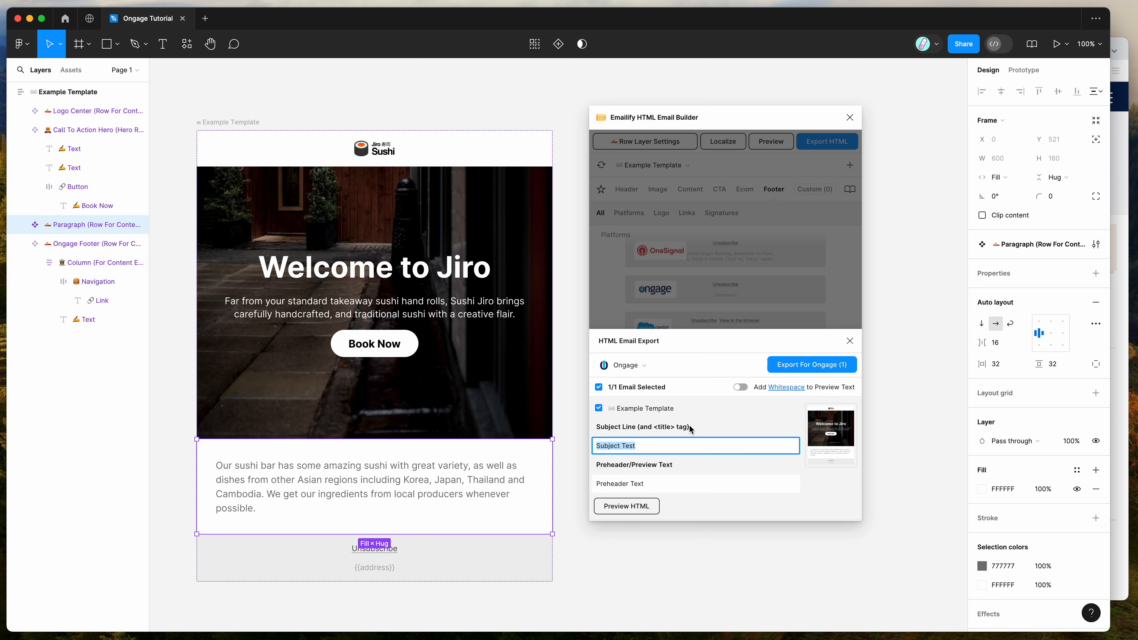
pyautogui.click(666, 485)
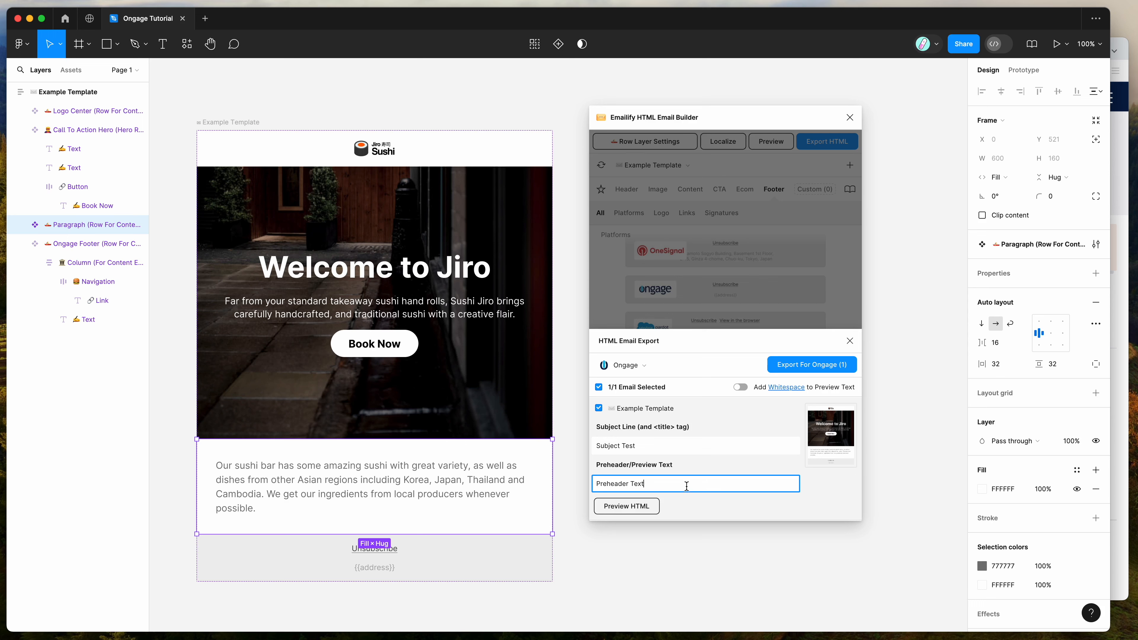
pyautogui.tripleClick(650, 487)
pyautogui.click(650, 487)
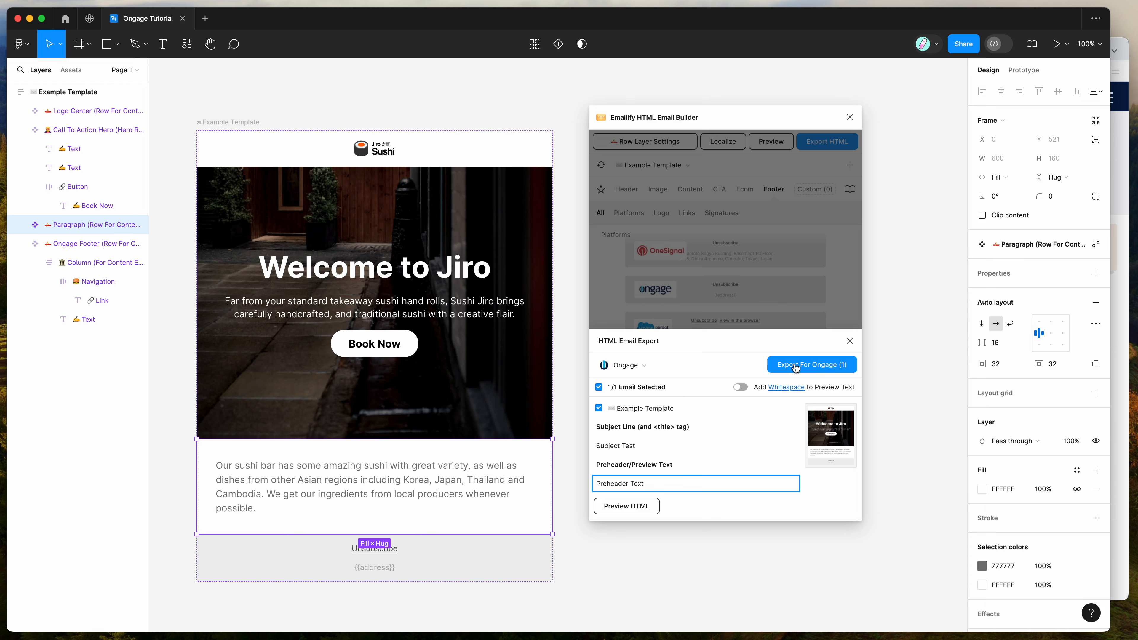
# Export the email for Ongage and save the .zip file to the Desktop under the suggested name
pyautogui.click(808, 366)
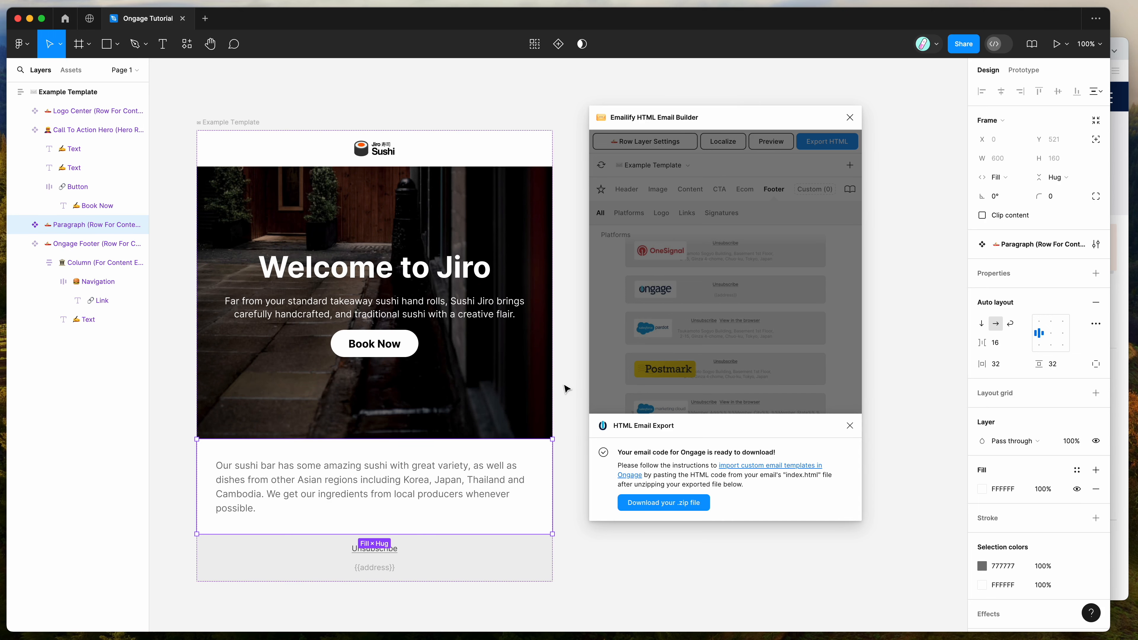
pyautogui.scroll(-1, 571, 351)
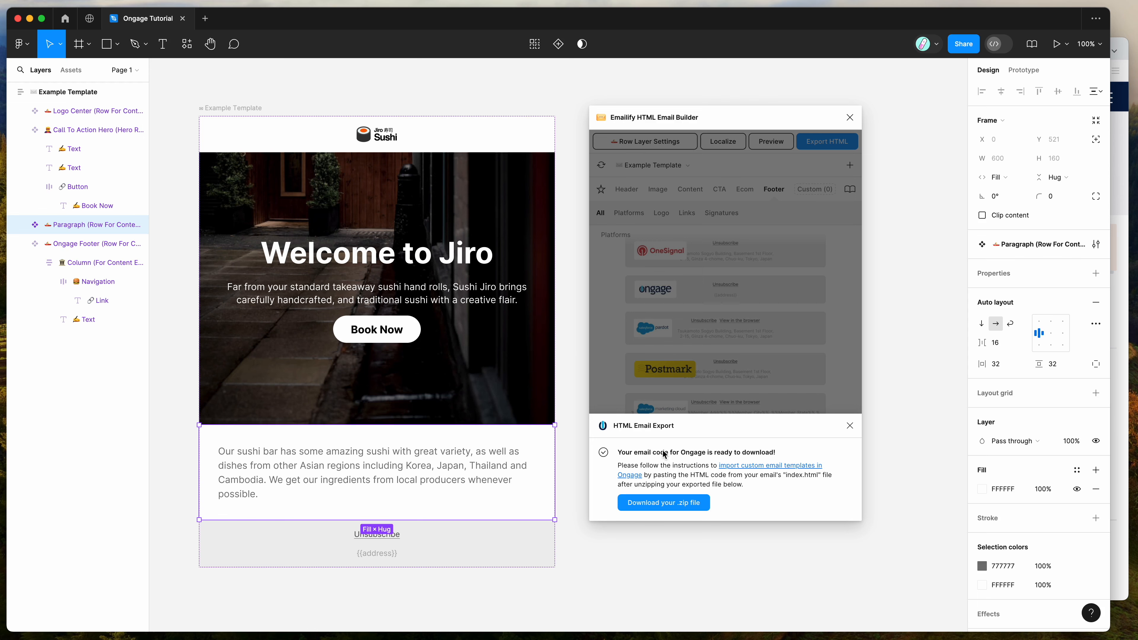
pyautogui.click(658, 505)
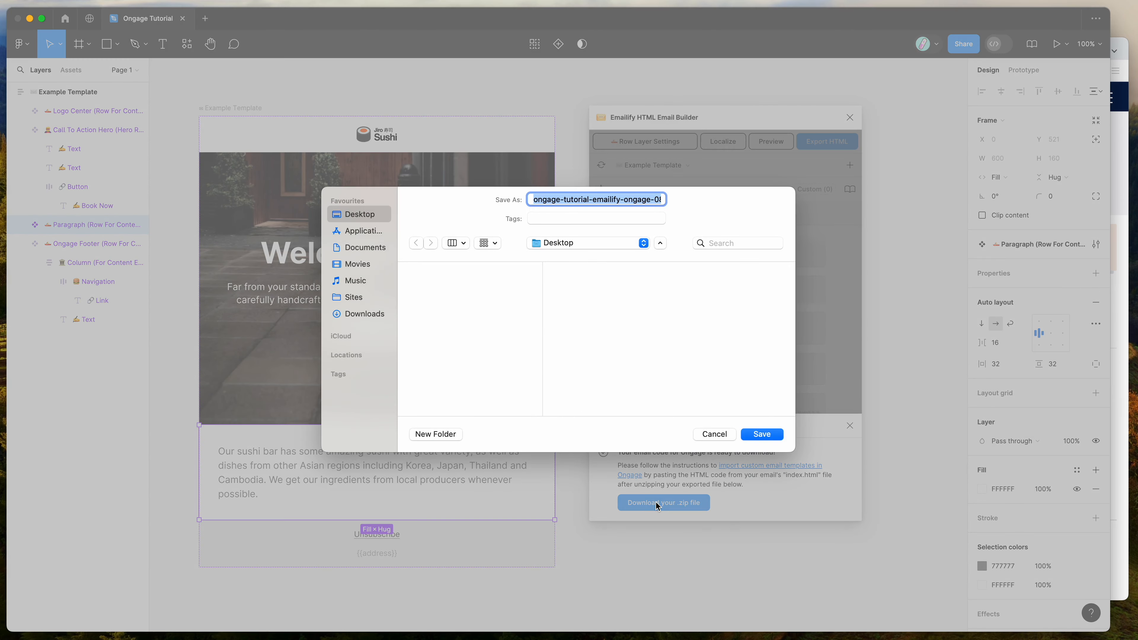
pyautogui.click(762, 434)
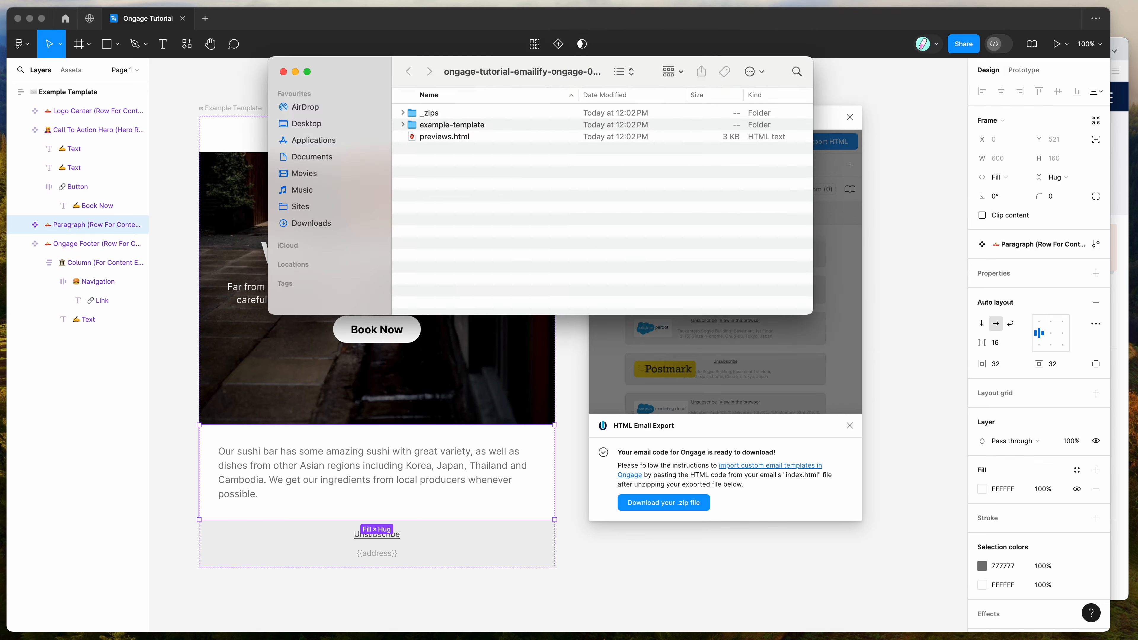
# Open the exported previews.html in a new private Brave window and review the 600px and 320px email previews
pyautogui.moveTo(543, 80); pyautogui.dragTo(511, 207)
pyautogui.click(413, 264)
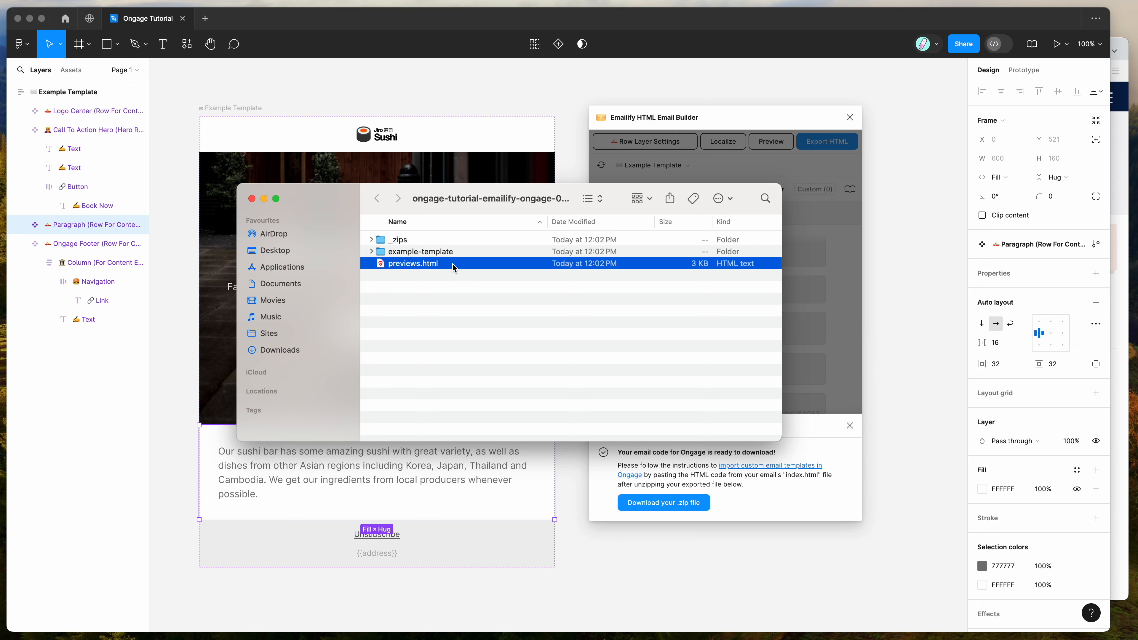
pyautogui.click(1125, 316)
pyautogui.press('super+shift+n')
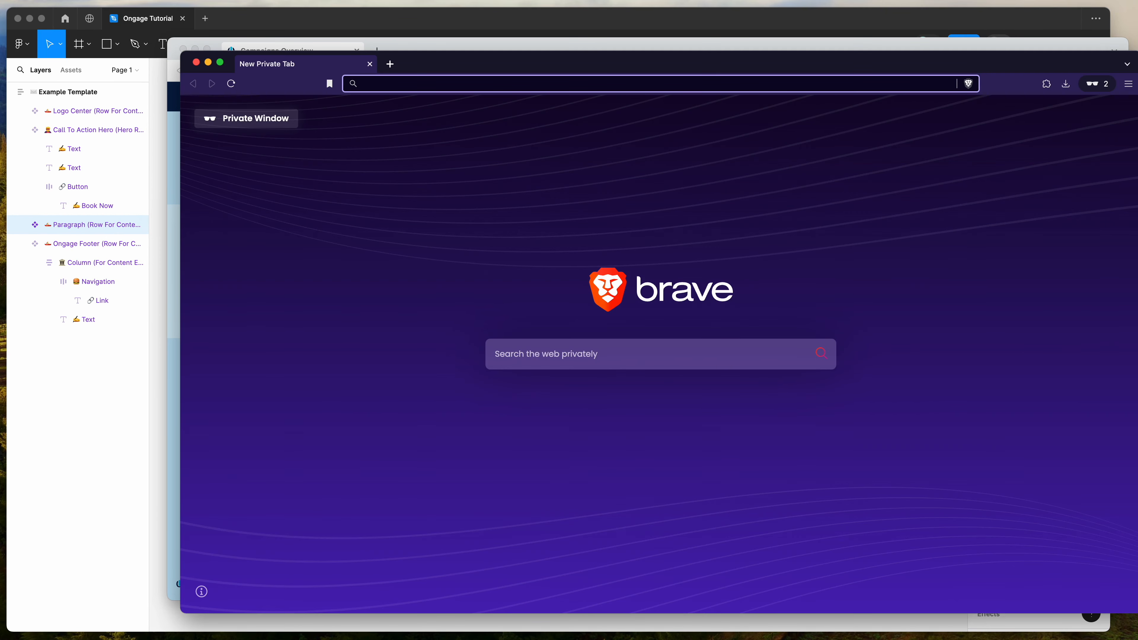
pyautogui.press('super+Tab')
pyautogui.moveTo(416, 263); pyautogui.dragTo(531, 122)
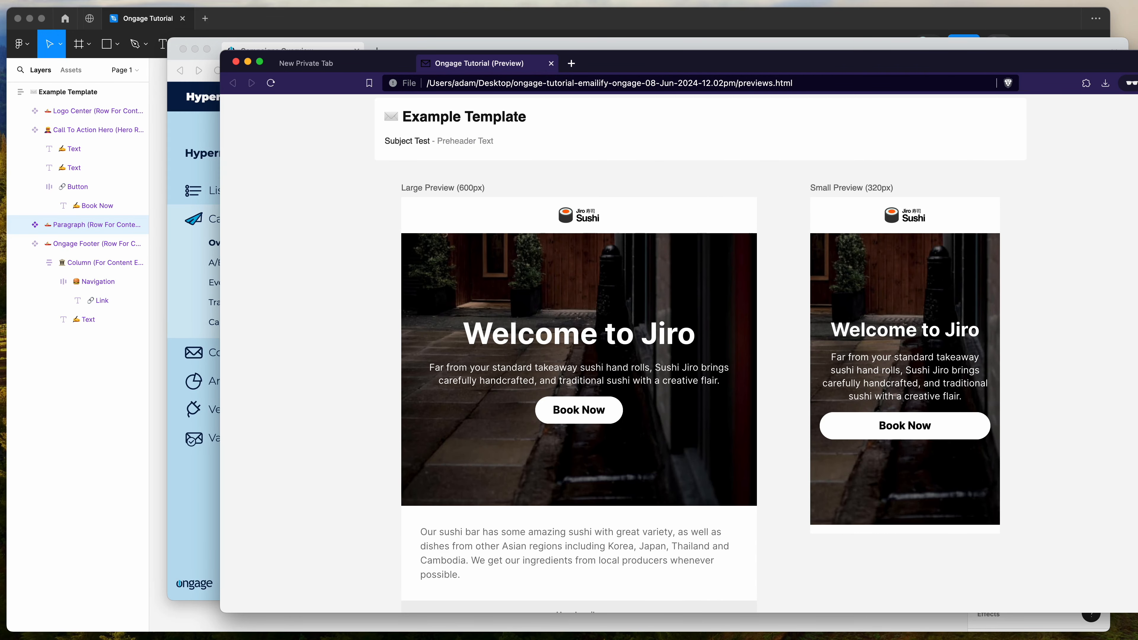
pyautogui.scroll(-2, 394, 244)
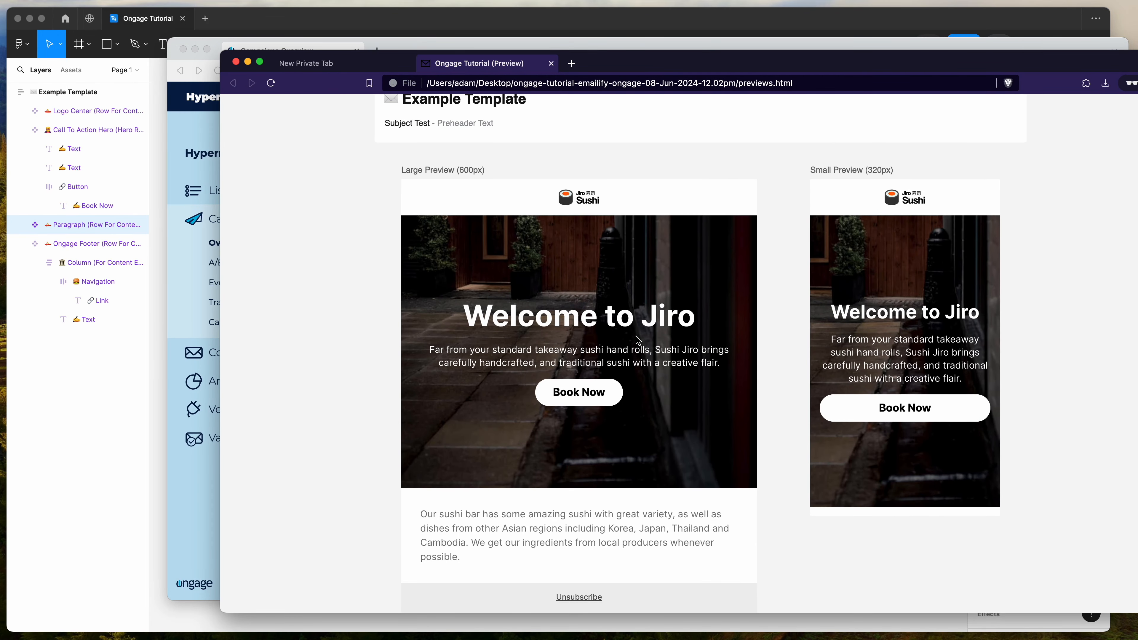
pyautogui.scroll(-5, 880, 355)
pyautogui.scroll(4, 880, 350)
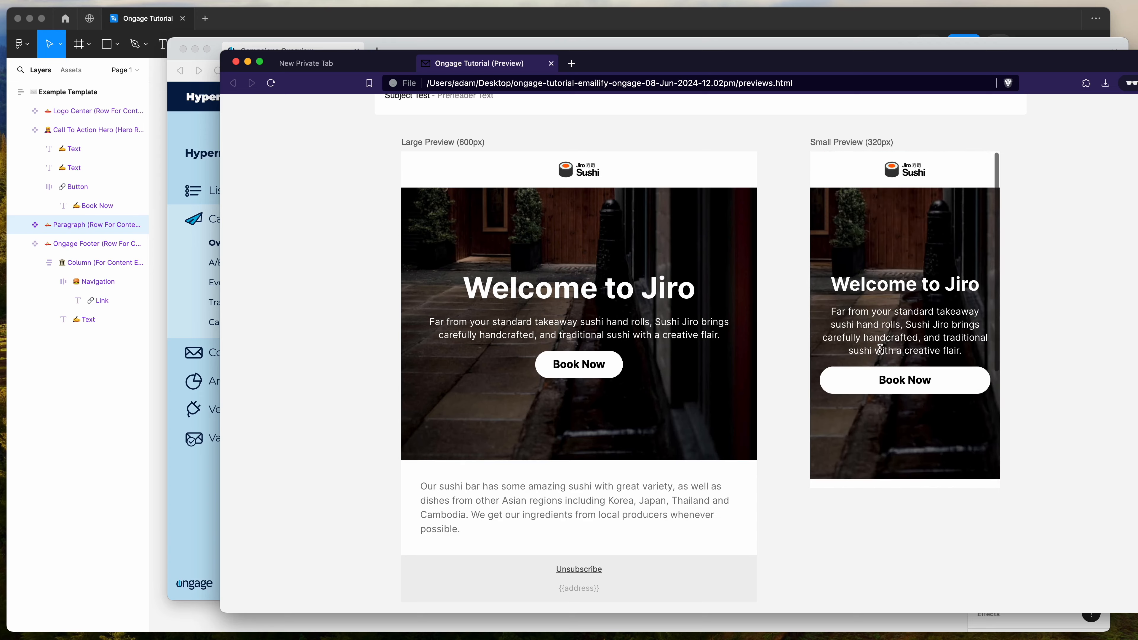
pyautogui.scroll(3, 785, 285)
# Open index.html from the exported example-template folder in the private Brave window, and uncover the Ongage browser window behind it
pyautogui.moveTo(615, 68); pyautogui.dragTo(732, 75)
pyautogui.click(286, 198)
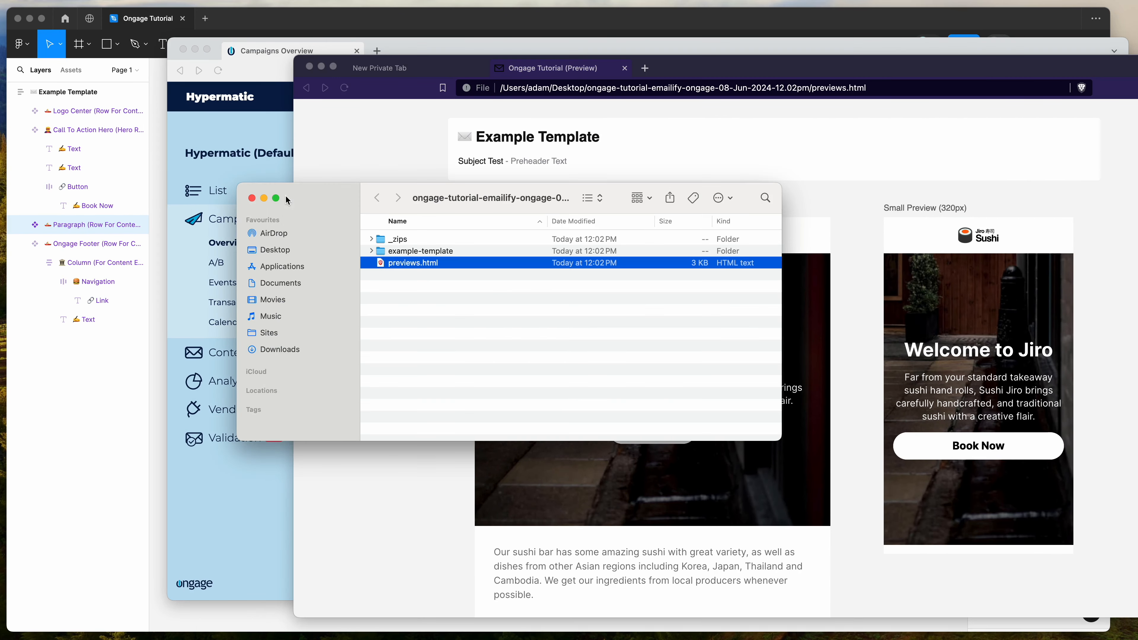
pyautogui.click(415, 252)
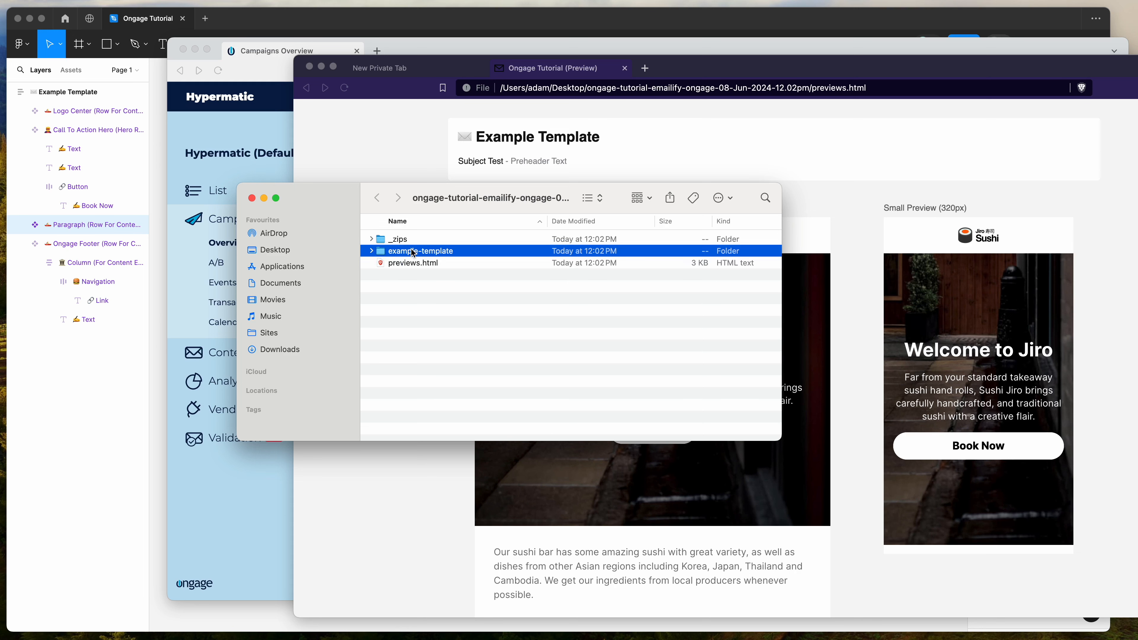
pyautogui.click(371, 251)
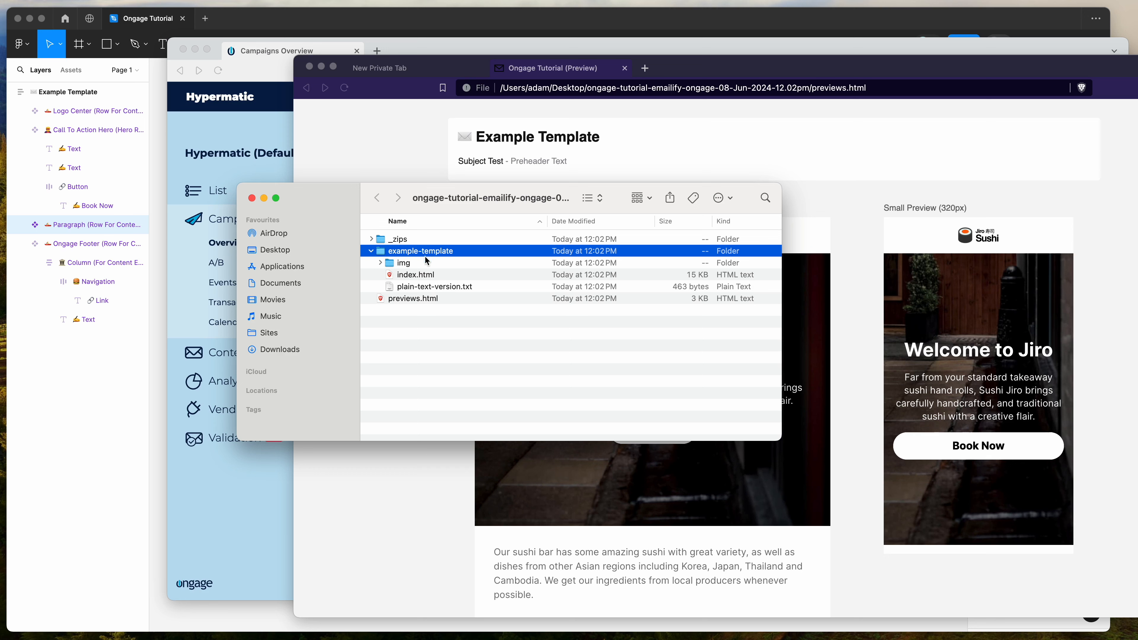
pyautogui.click(422, 276)
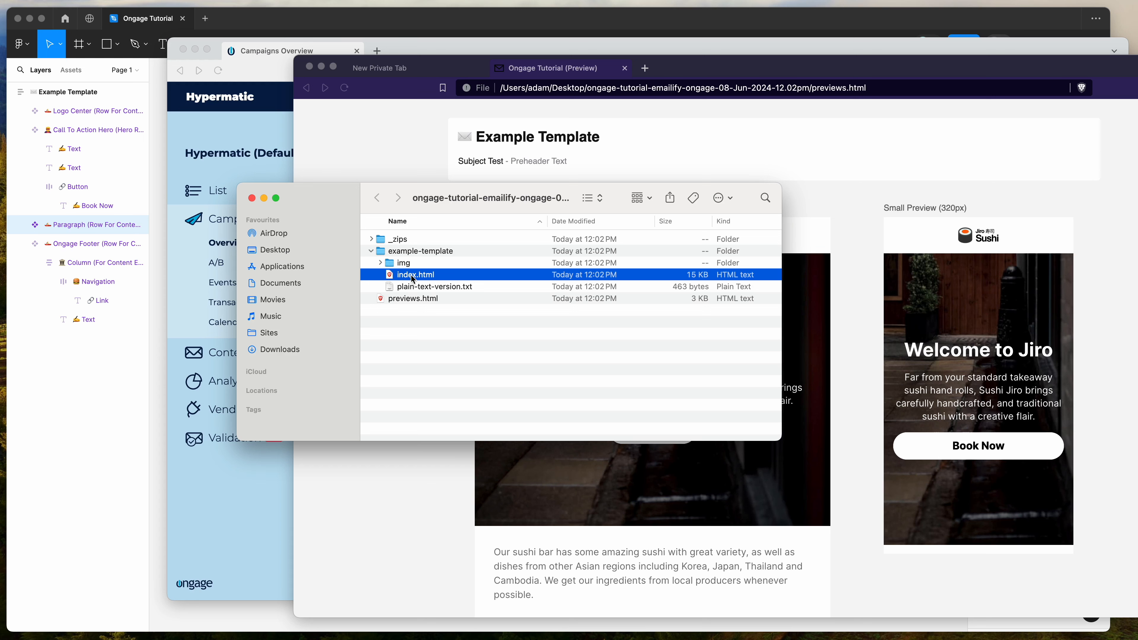
pyautogui.moveTo(396, 278); pyautogui.dragTo(423, 162)
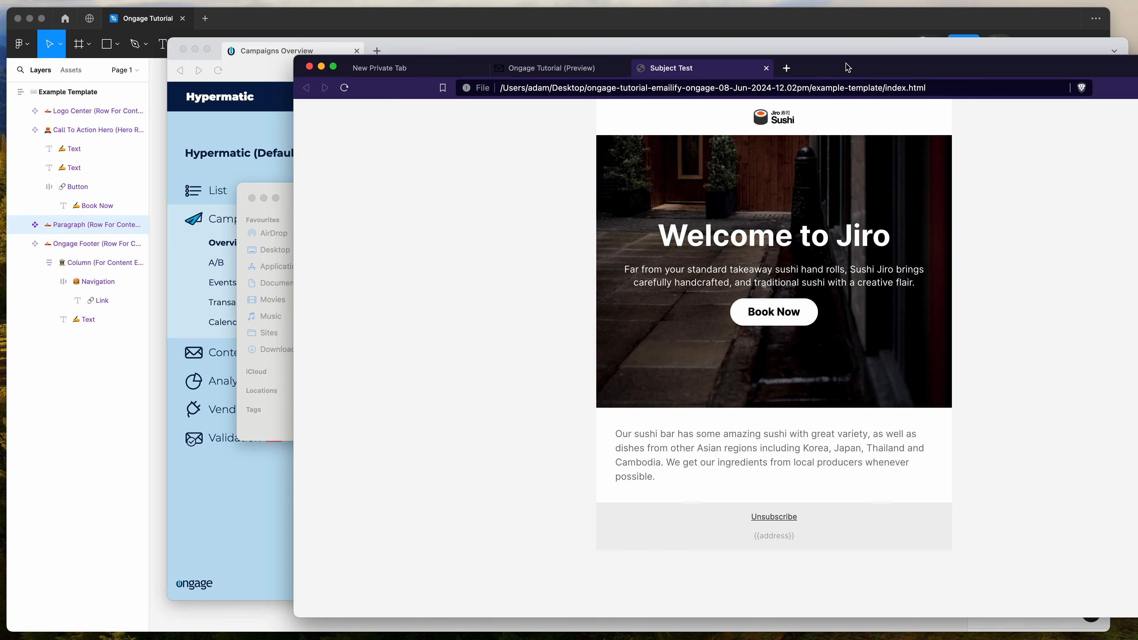
pyautogui.moveTo(846, 64); pyautogui.dragTo(909, 137)
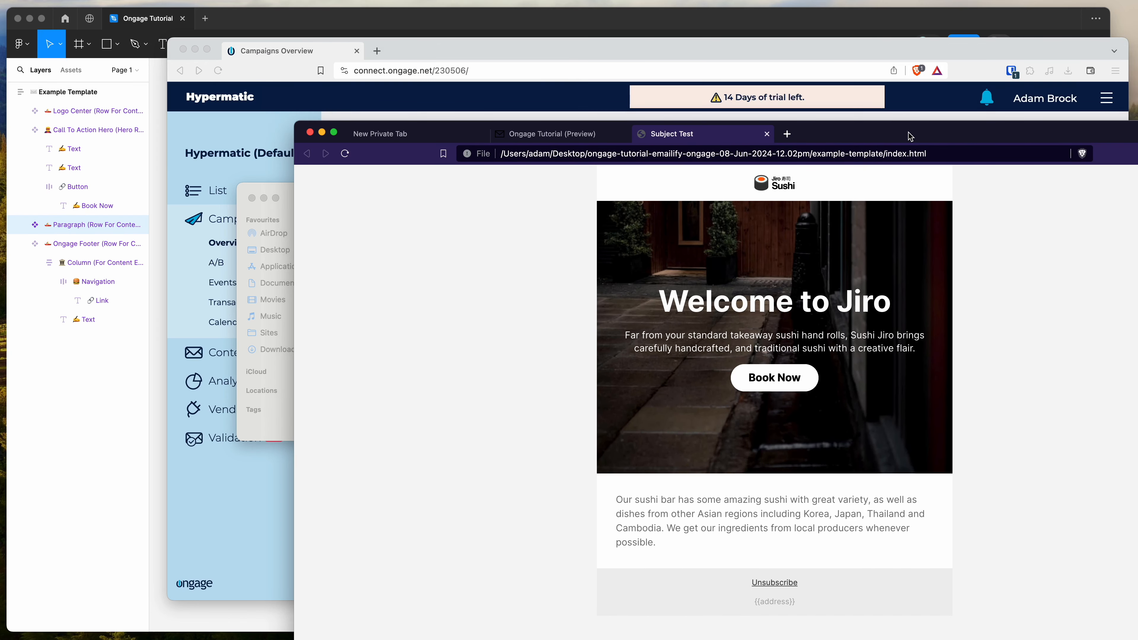
# Switch to the Ongage browser window and start a new email campaign
pyautogui.click(834, 54)
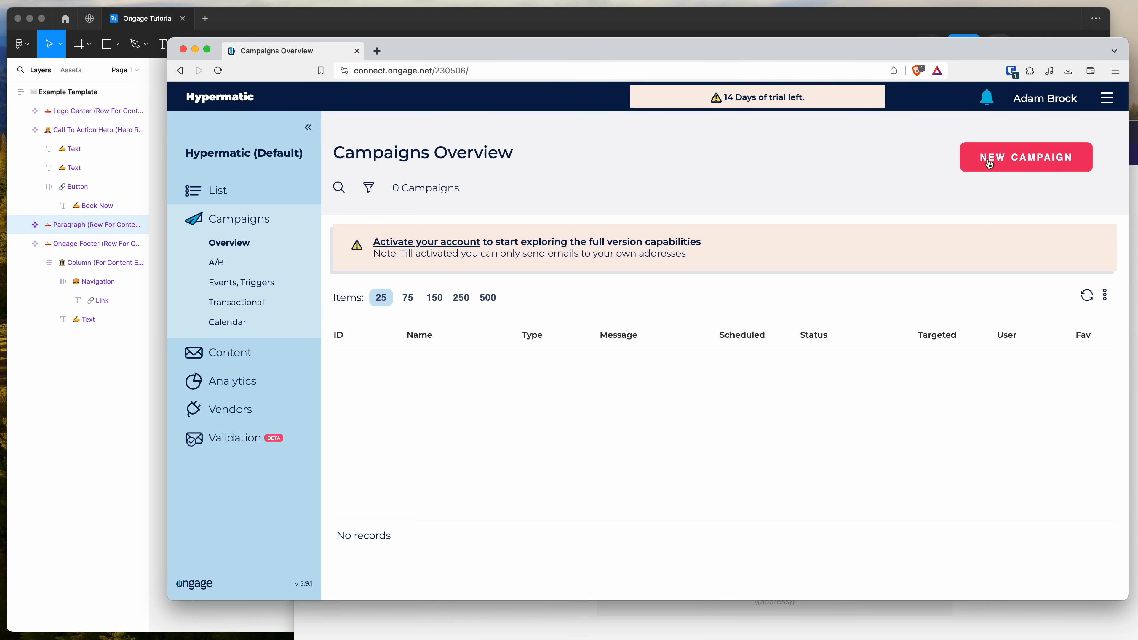
pyautogui.click(1021, 163)
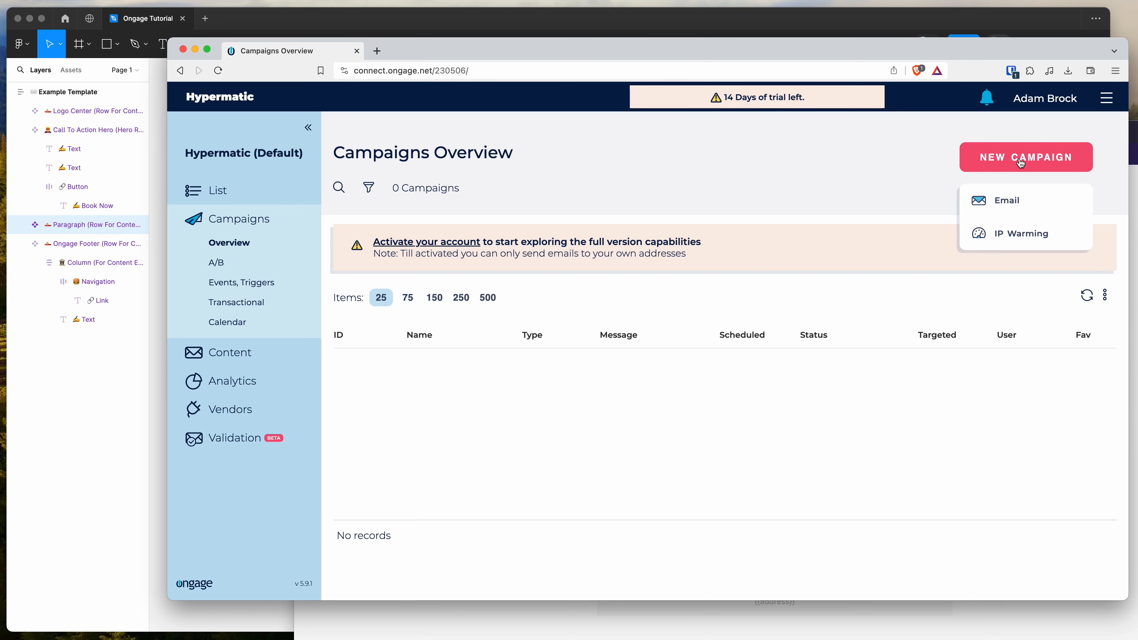
pyautogui.click(1002, 203)
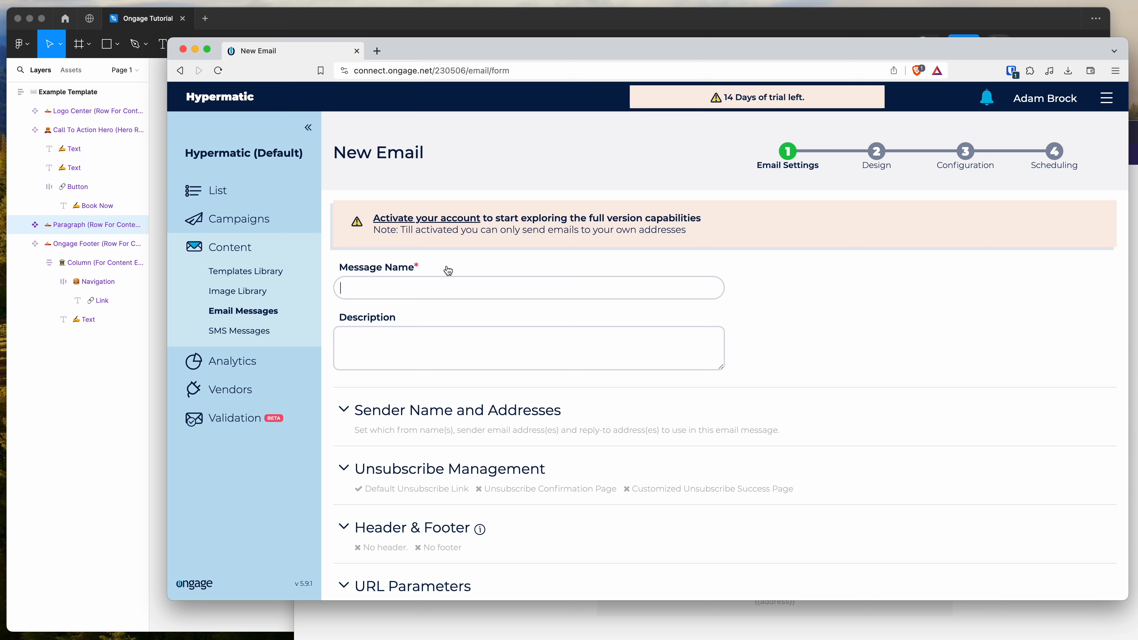
# Set the new email's message name to "Test Email Mess" and continue to the Design stage
pyautogui.write('Test Email')
pyautogui.click(401, 288)
pyautogui.write('Me')
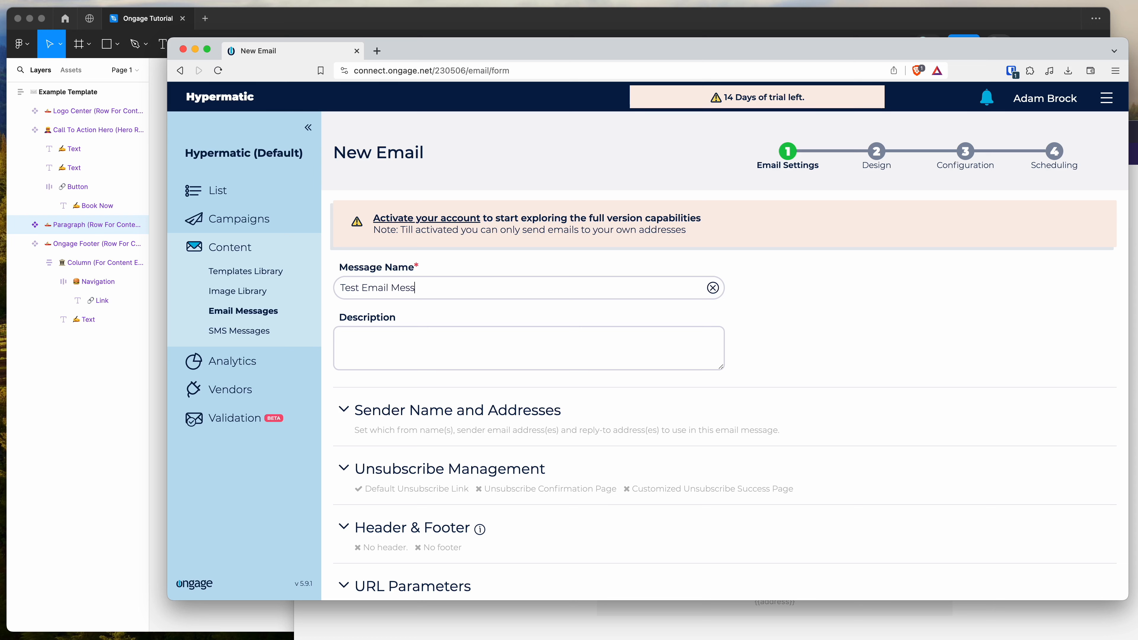
pyautogui.scroll(-3, 466, 301)
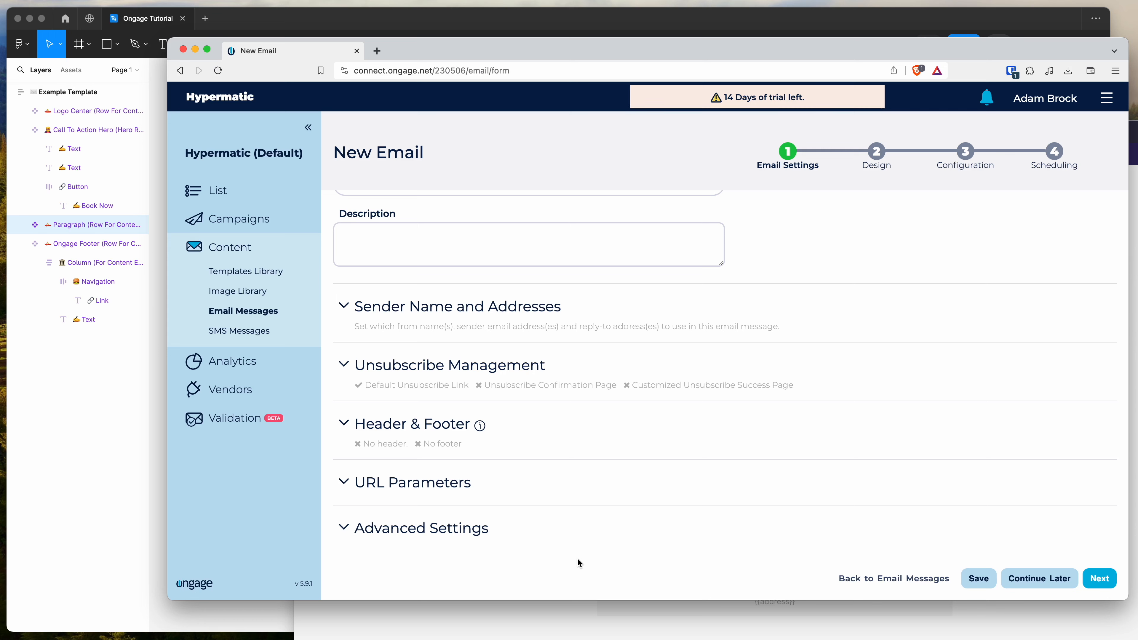
pyautogui.click(1099, 579)
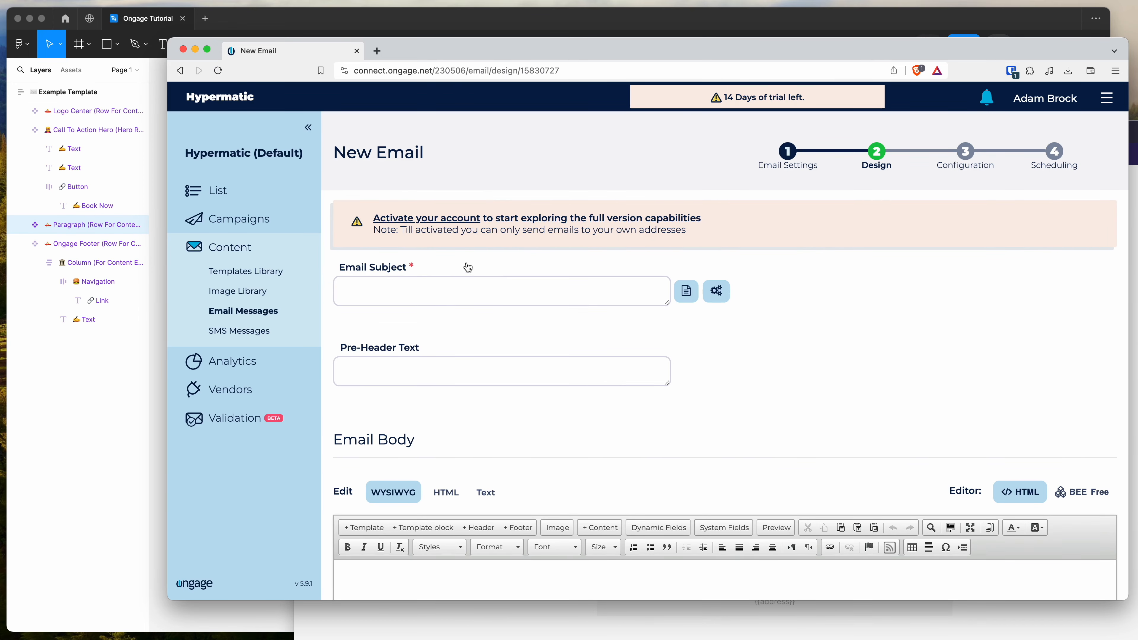
# Switch to Figma, open Emailify's HTML export settings, and select the subject line "Subject Test" for copying
pyautogui.click(95, 429)
pyautogui.click(615, 306)
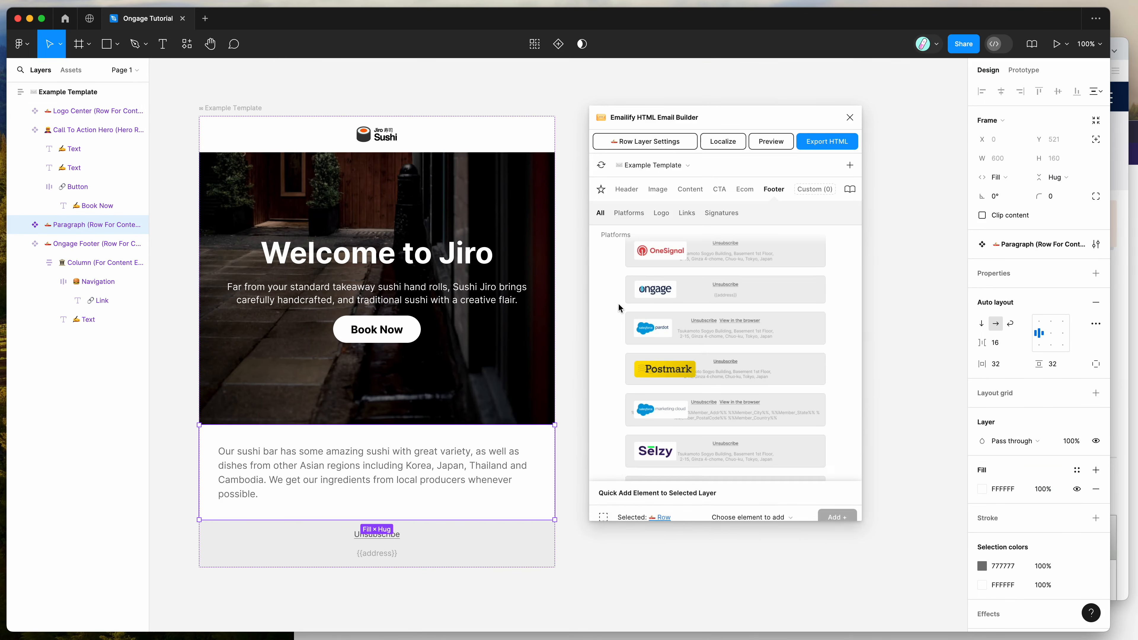
pyautogui.click(800, 150)
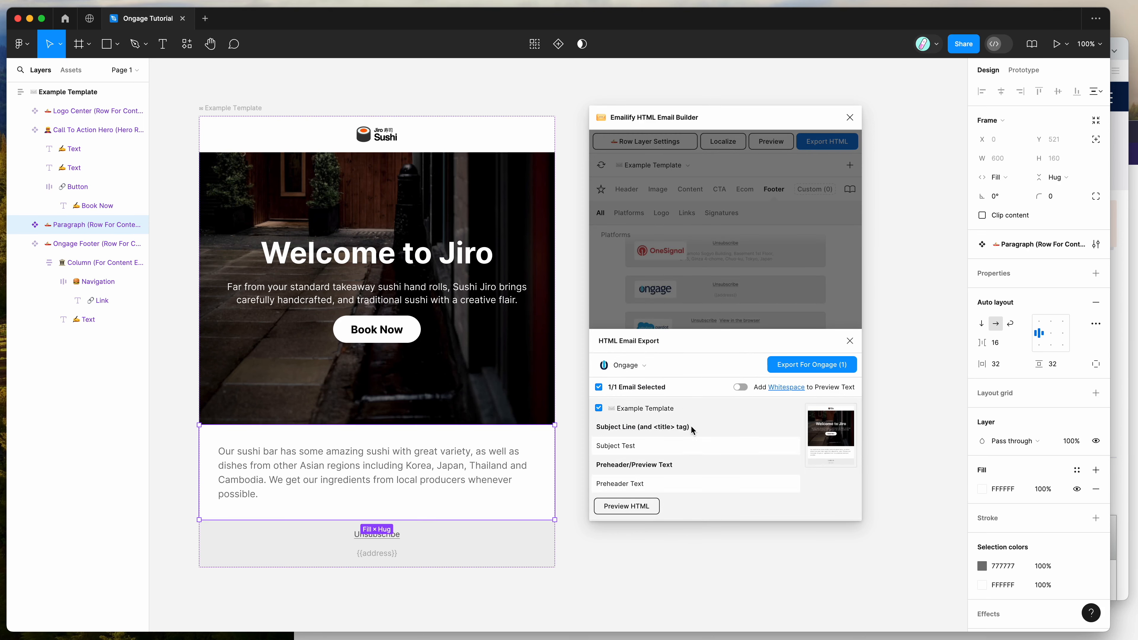
pyautogui.moveTo(681, 446); pyautogui.dragTo(573, 449)
pyautogui.press('super+c')
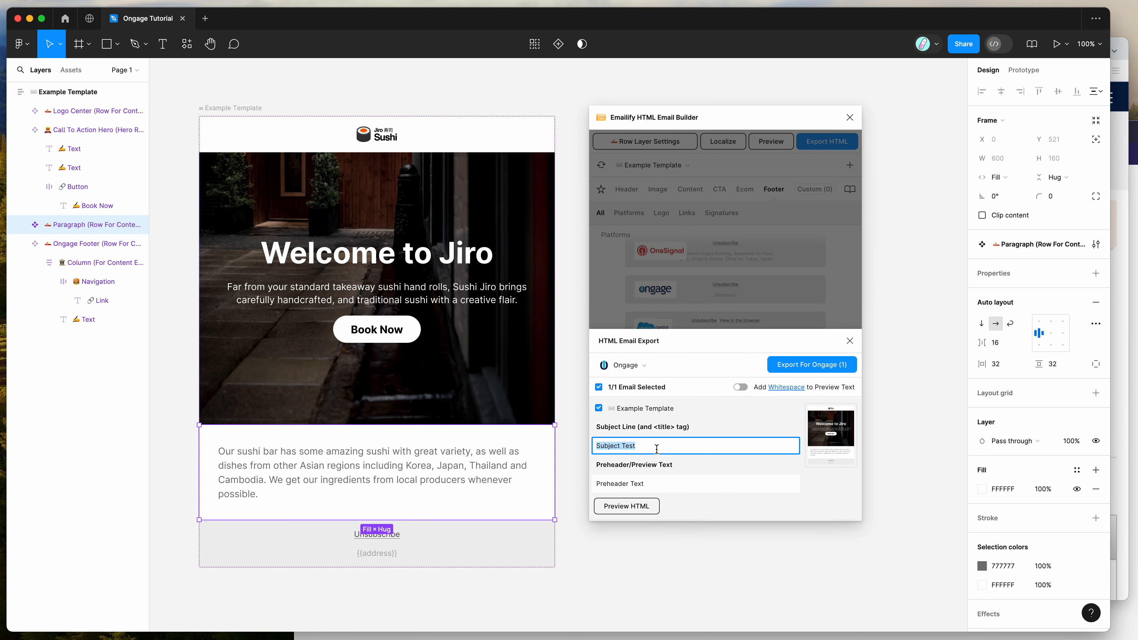
# Paste the copied "Subject Test" into the Email Subject of the new email in Ongage
pyautogui.click(1119, 363)
pyautogui.click(401, 290)
pyautogui.press('super+v')
pyautogui.click(145, 397)
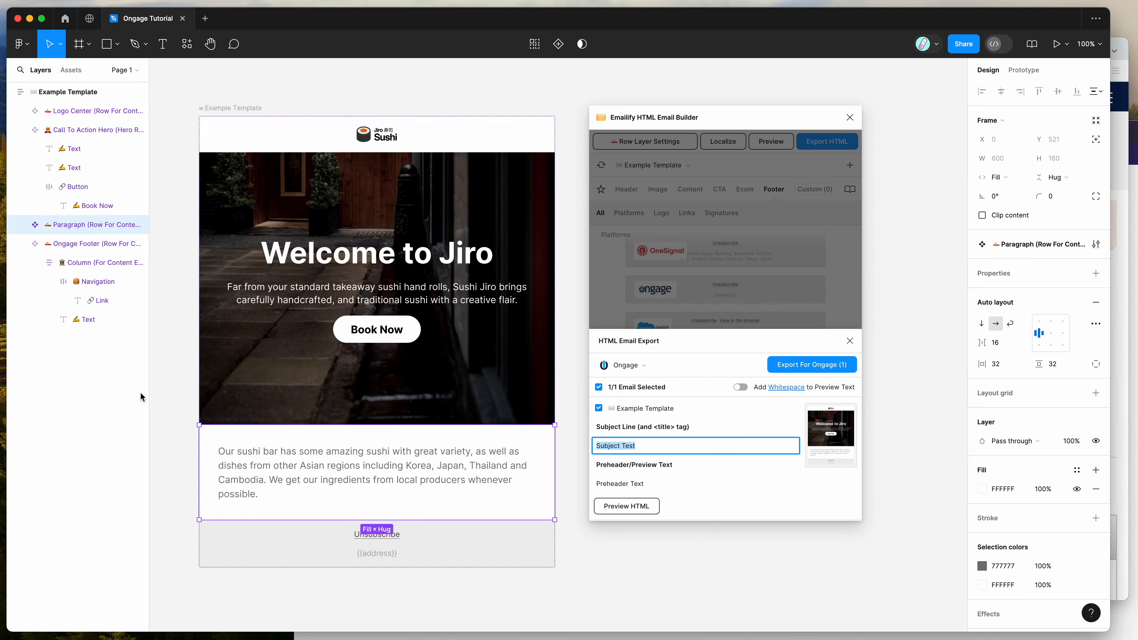
pyautogui.click(644, 446)
pyautogui.click(1122, 365)
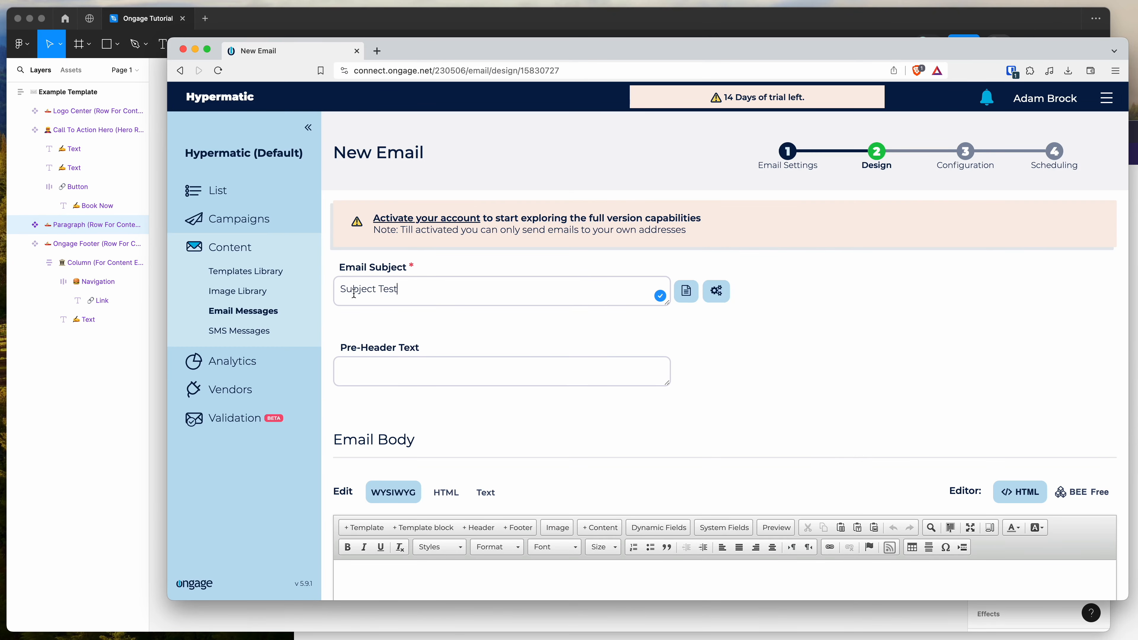
pyautogui.moveTo(407, 293); pyautogui.dragTo(273, 295)
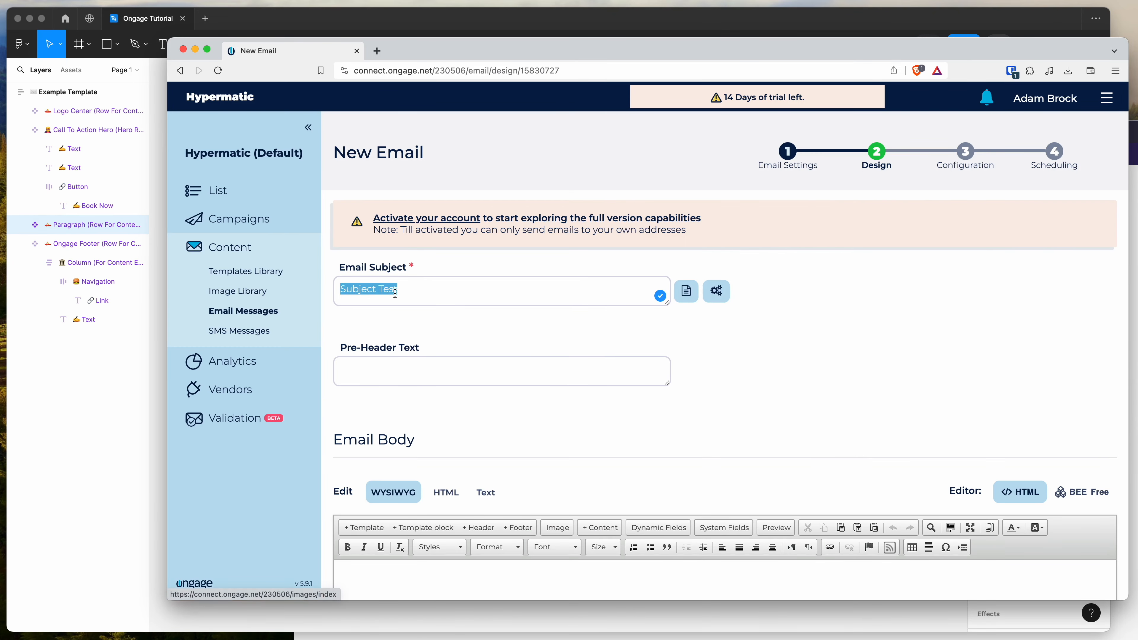
# Try to copy the preheader "Preheader Text" from Emailify's export settings in Figma into Ongage's Pre-Header Text
pyautogui.click(112, 417)
pyautogui.click(655, 483)
pyautogui.moveTo(664, 483); pyautogui.dragTo(590, 481)
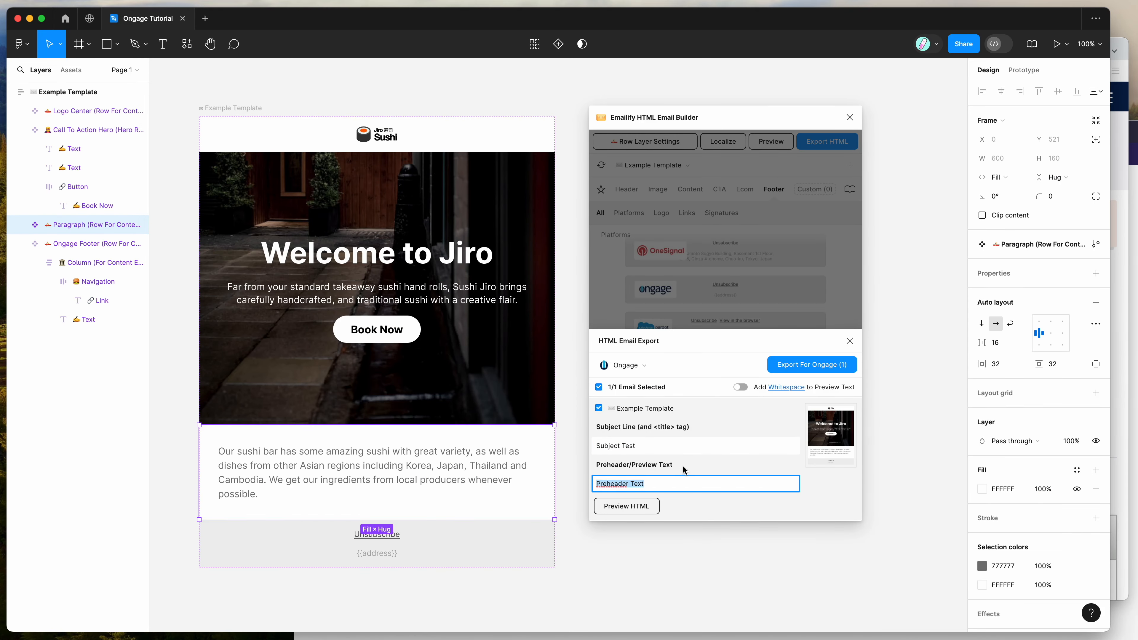
pyautogui.click(1125, 427)
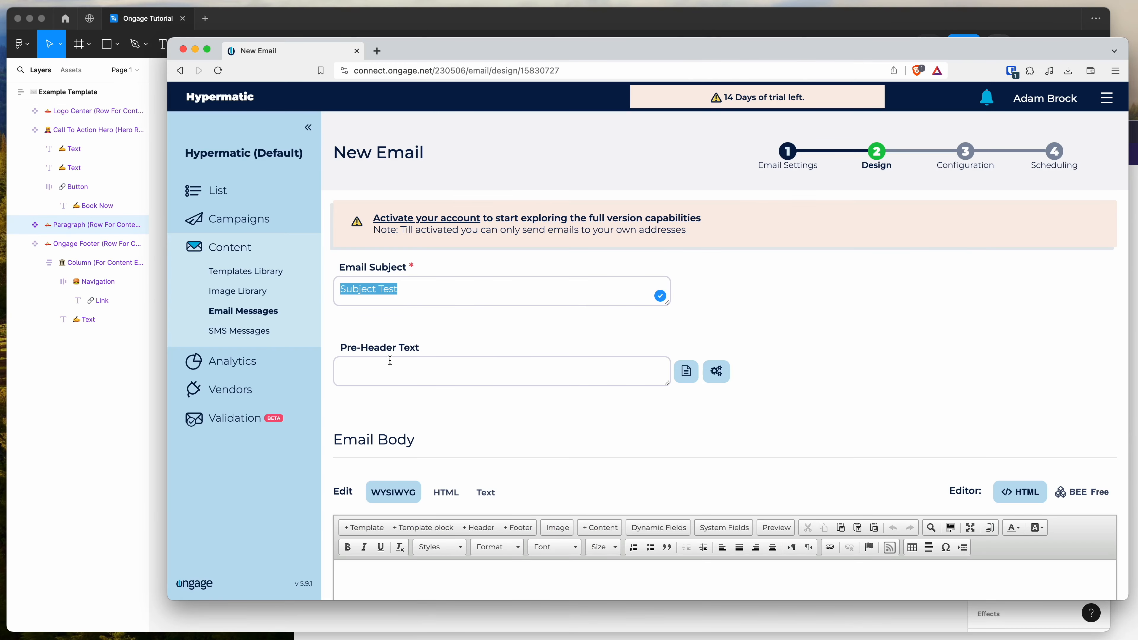
pyautogui.click(410, 370)
pyautogui.click(138, 488)
pyautogui.tripleClick(689, 480)
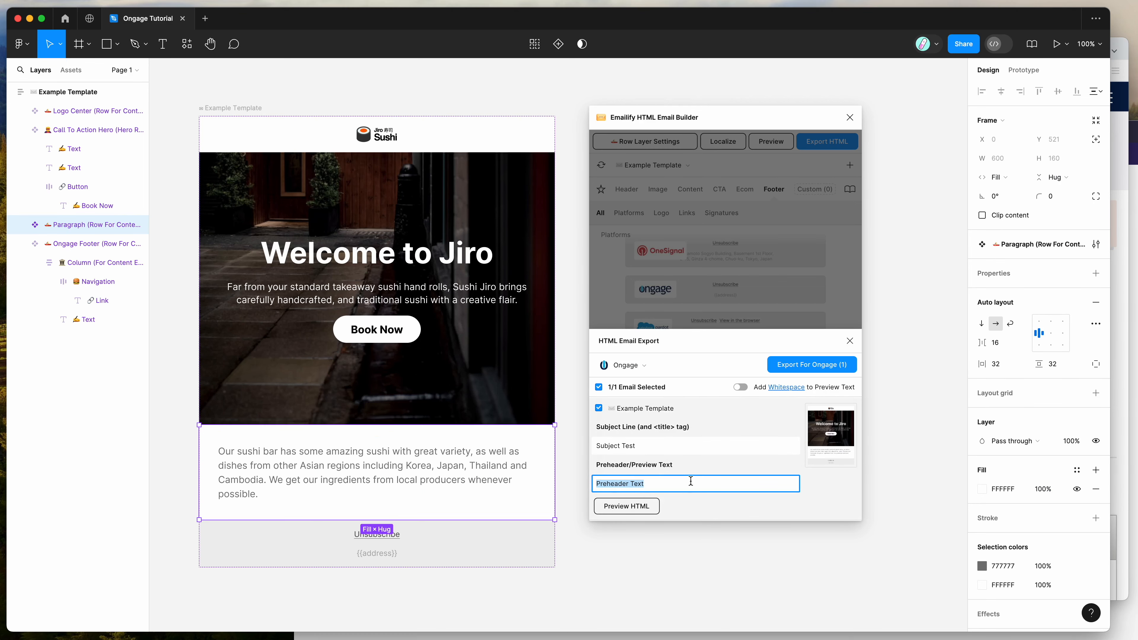
pyautogui.click(1118, 405)
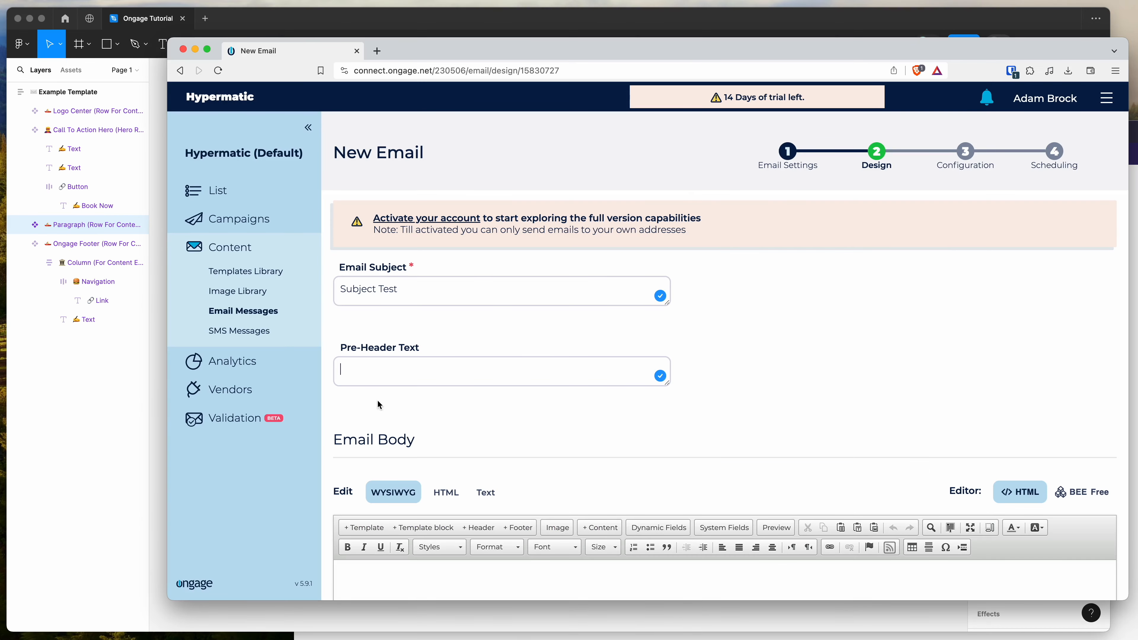
# Switch the Email Body from WYSIWYG to HTML editing and look over its default markup
pyautogui.scroll(-5, 365, 380)
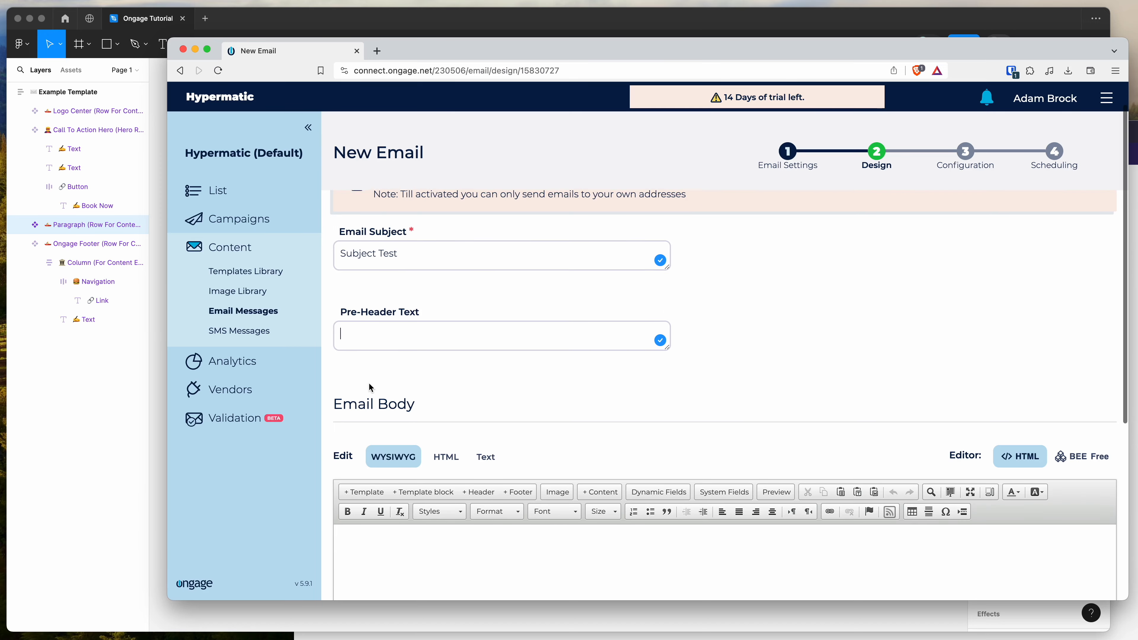
pyautogui.scroll(-5, 370, 388)
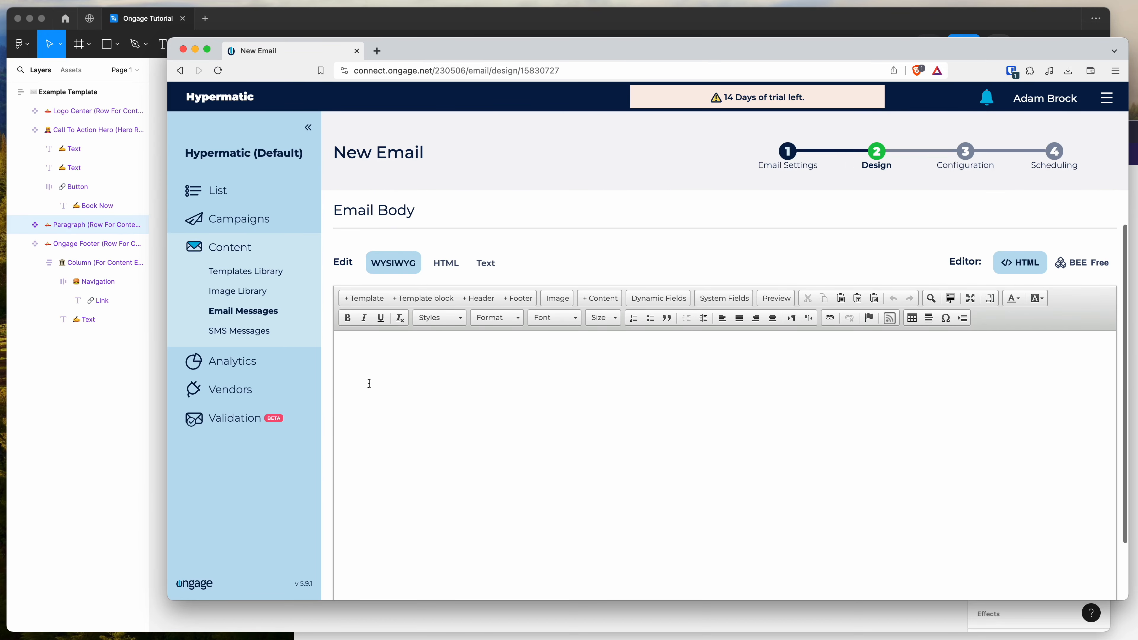
pyautogui.scroll(1, 419, 379)
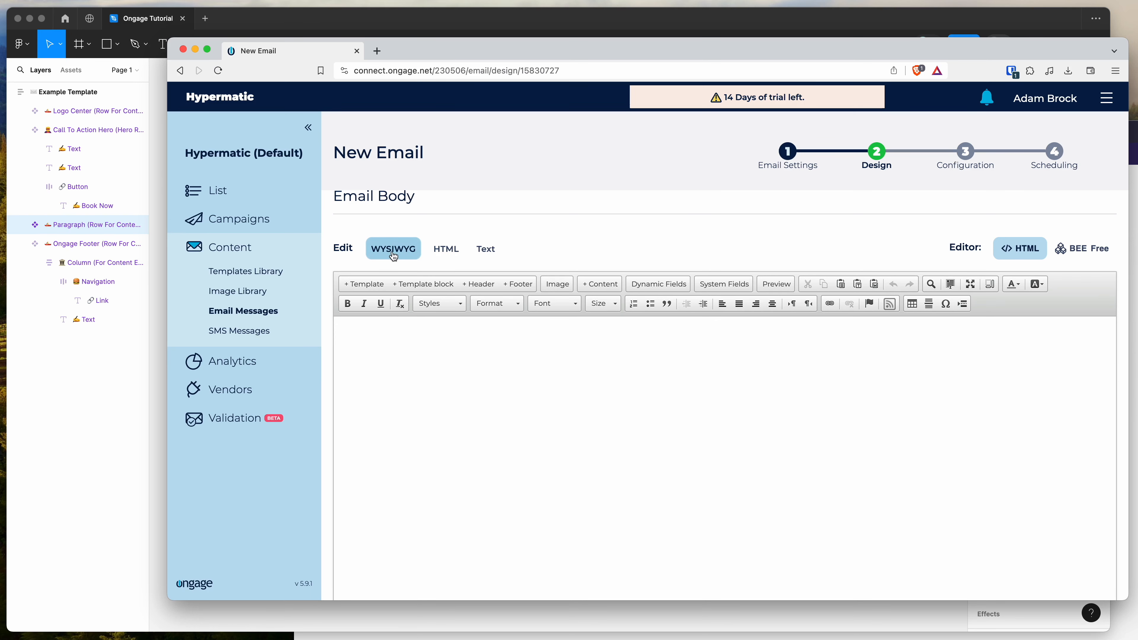
pyautogui.click(452, 253)
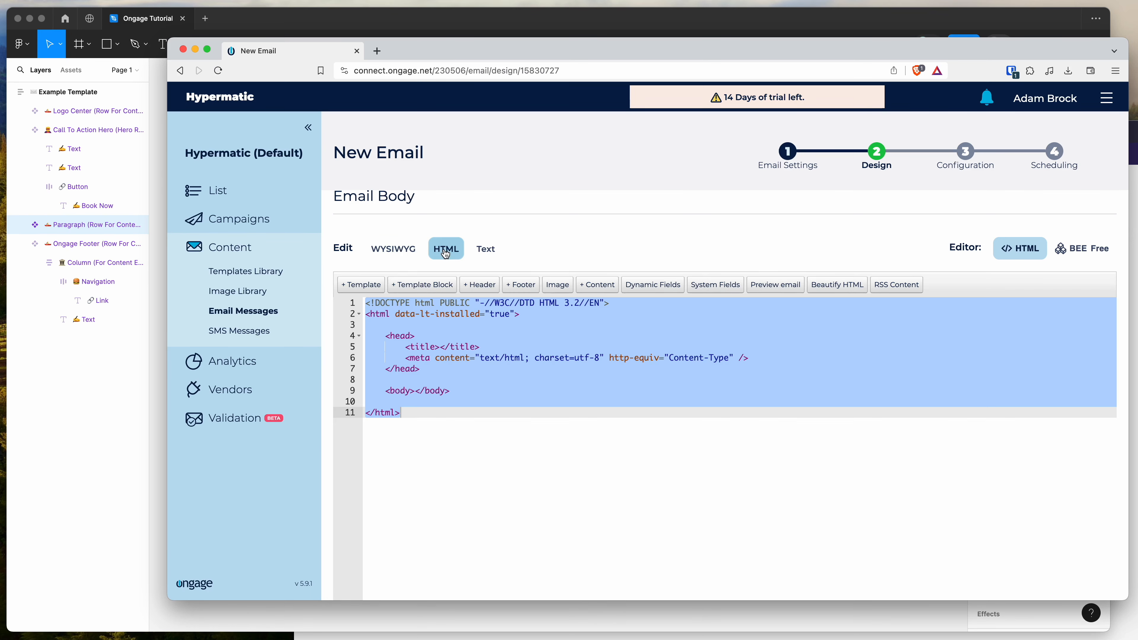
pyautogui.moveTo(502, 403); pyautogui.dragTo(365, 302)
pyautogui.scroll(-2, 403, 358)
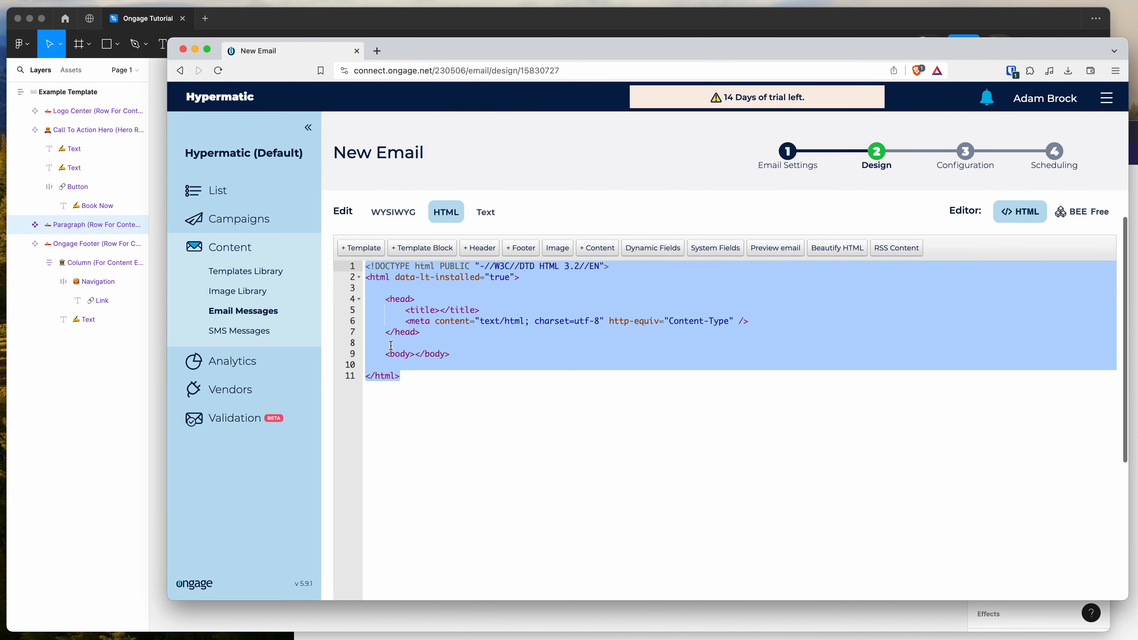
pyautogui.click(421, 372)
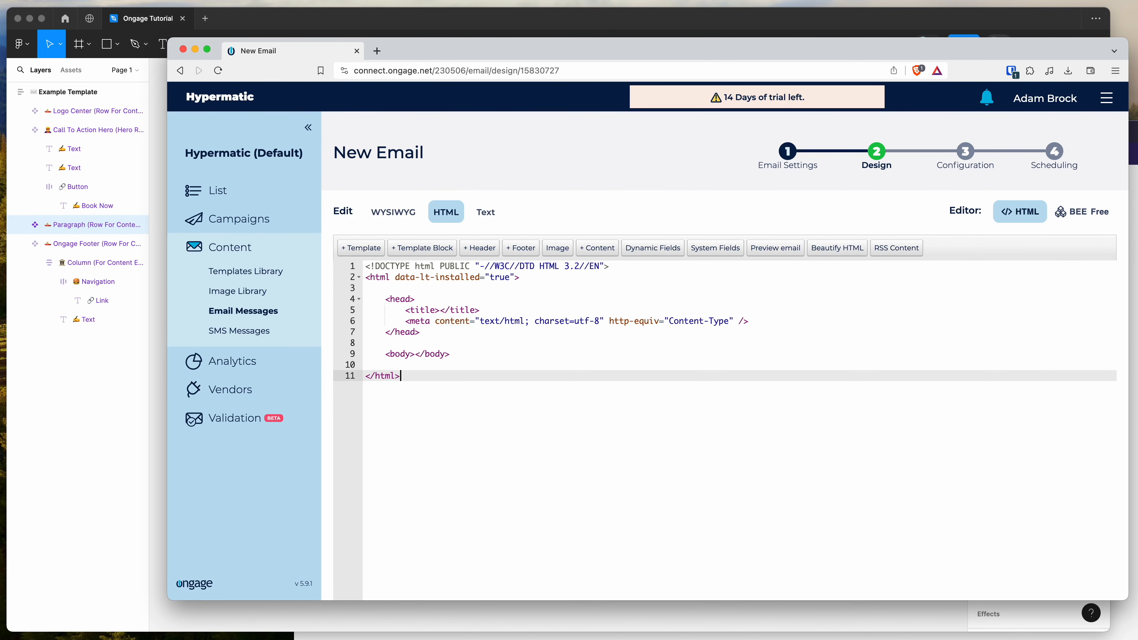
# Open the exported index.html in the private Brave window, view its page source, and select all of the code for copying
pyautogui.press('super+grave')
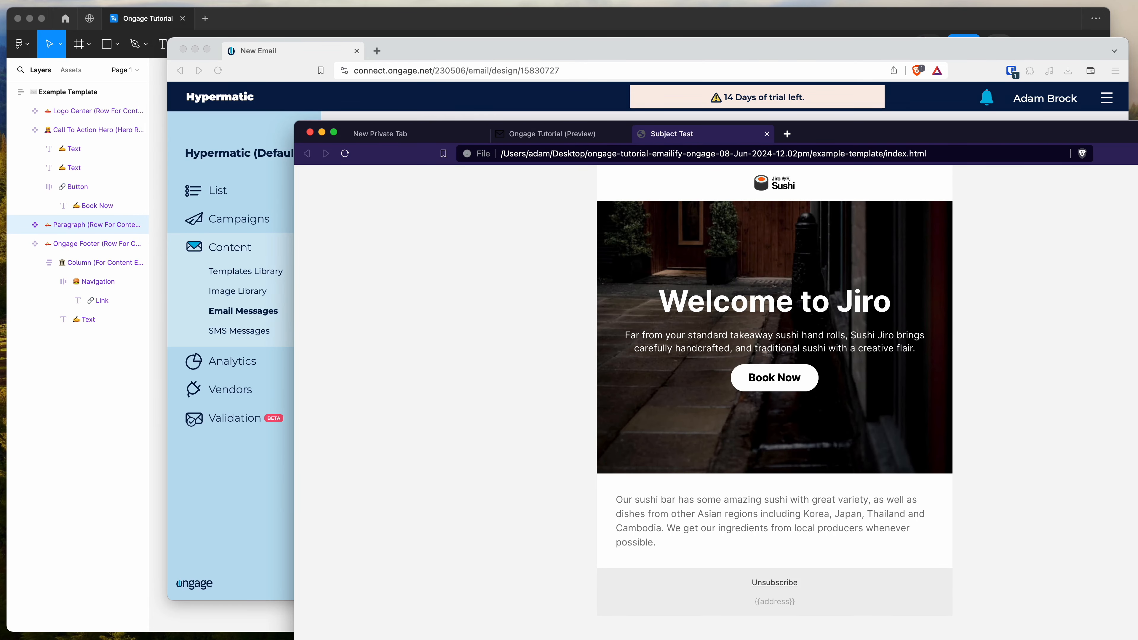
pyautogui.press('super+Tab')
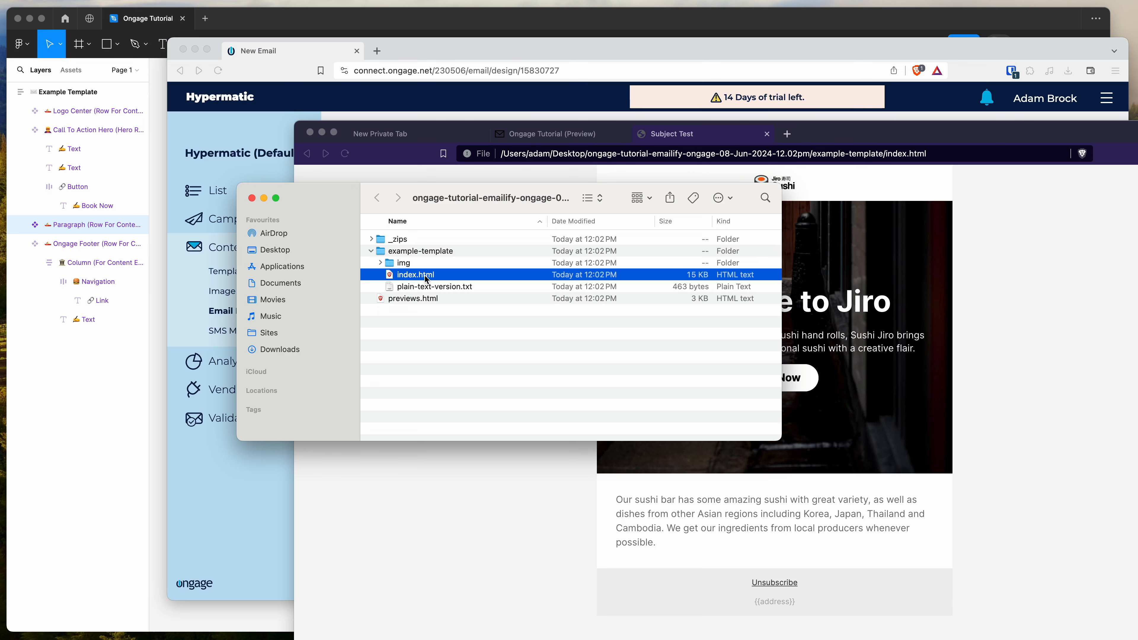
pyautogui.moveTo(416, 278); pyautogui.dragTo(532, 463)
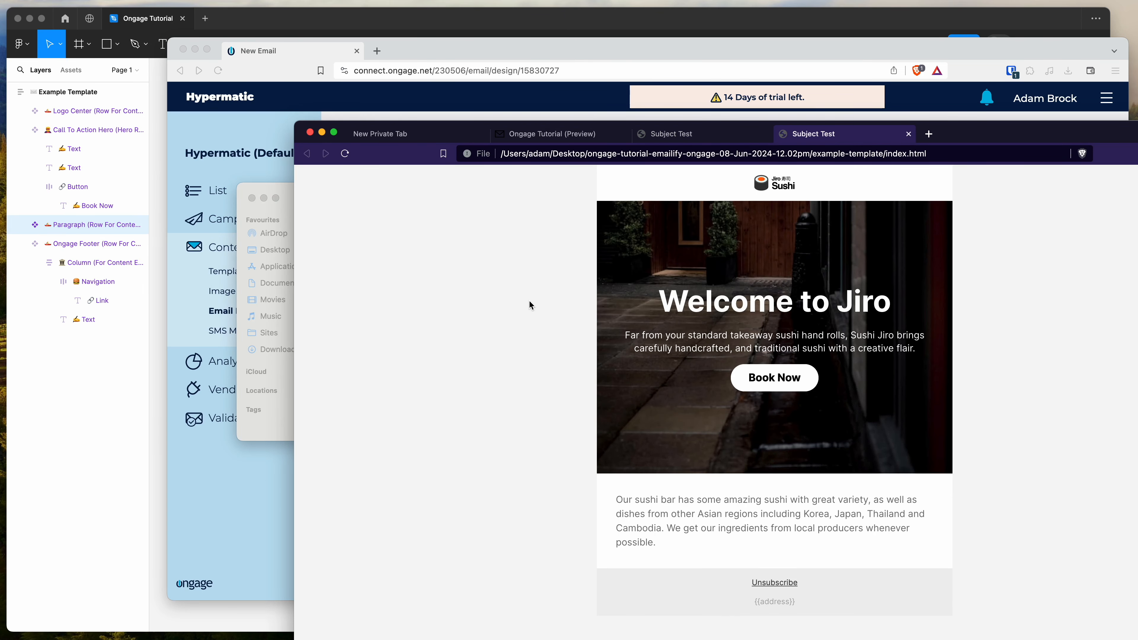
pyautogui.rightClick(528, 273)
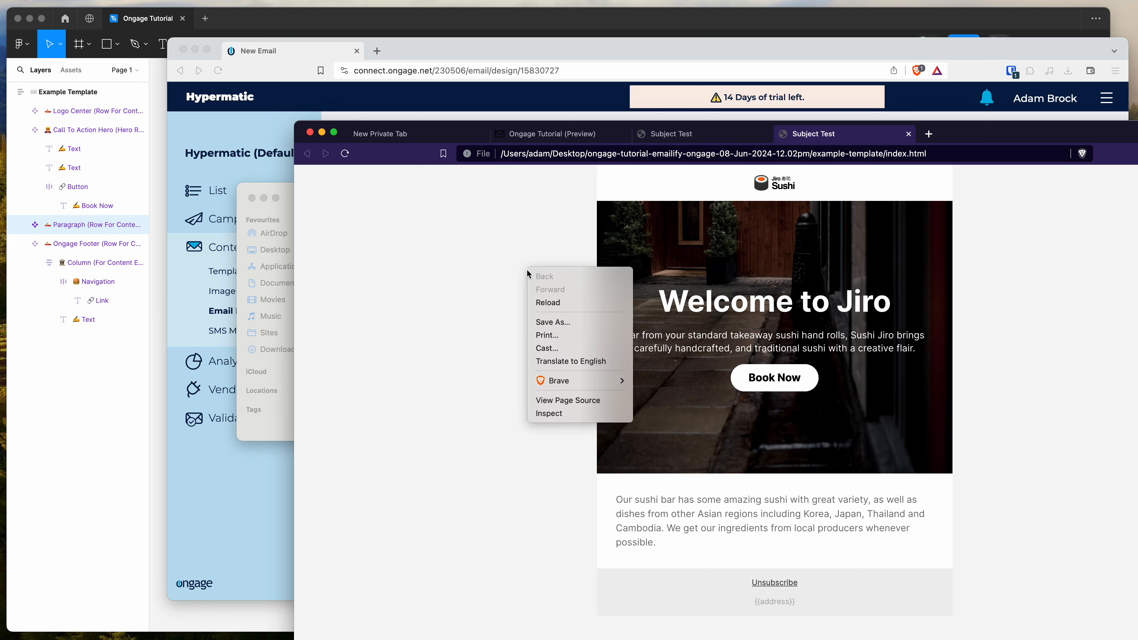
pyautogui.click(571, 403)
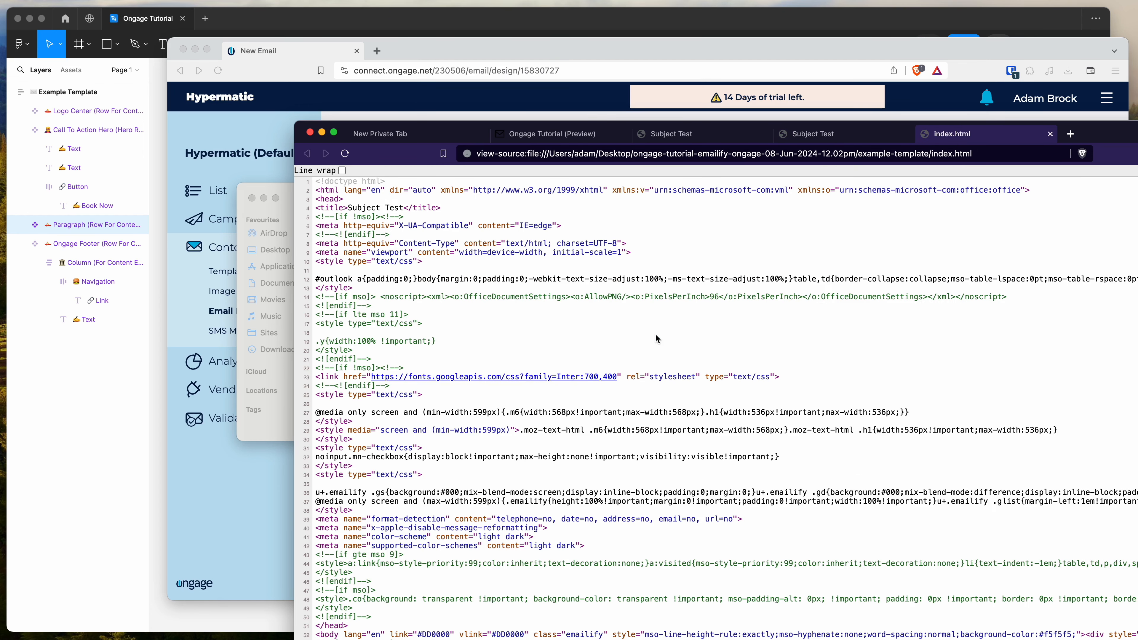
pyautogui.press('super+a')
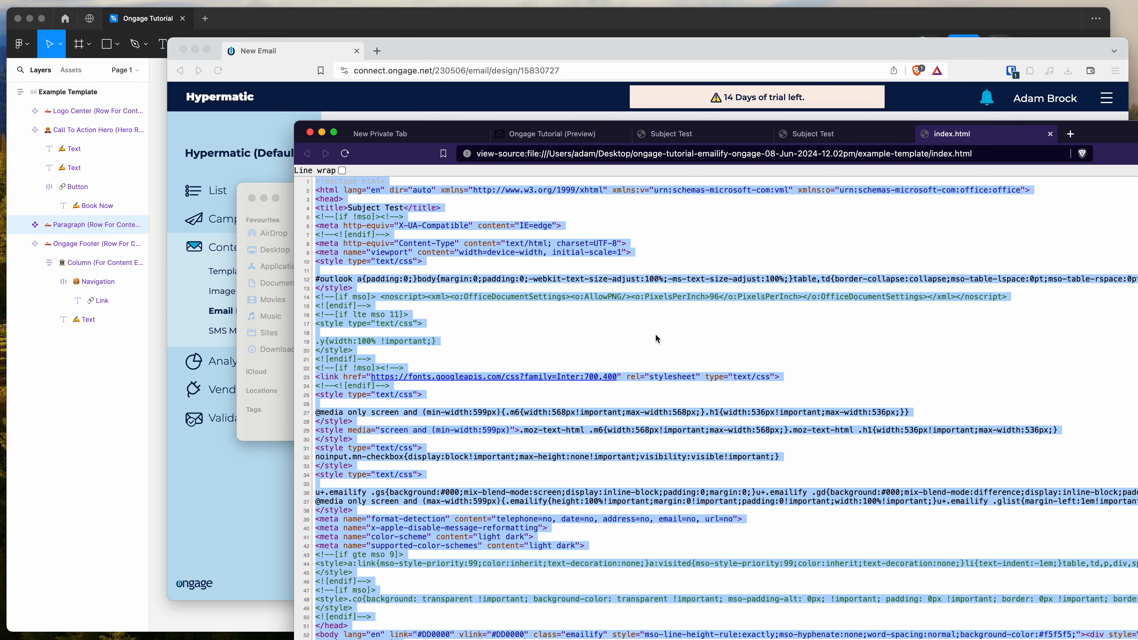
# Replace the default HTML in Ongage's Email Body with the copied index.html code, and review the pasted markup
pyautogui.click(716, 43)
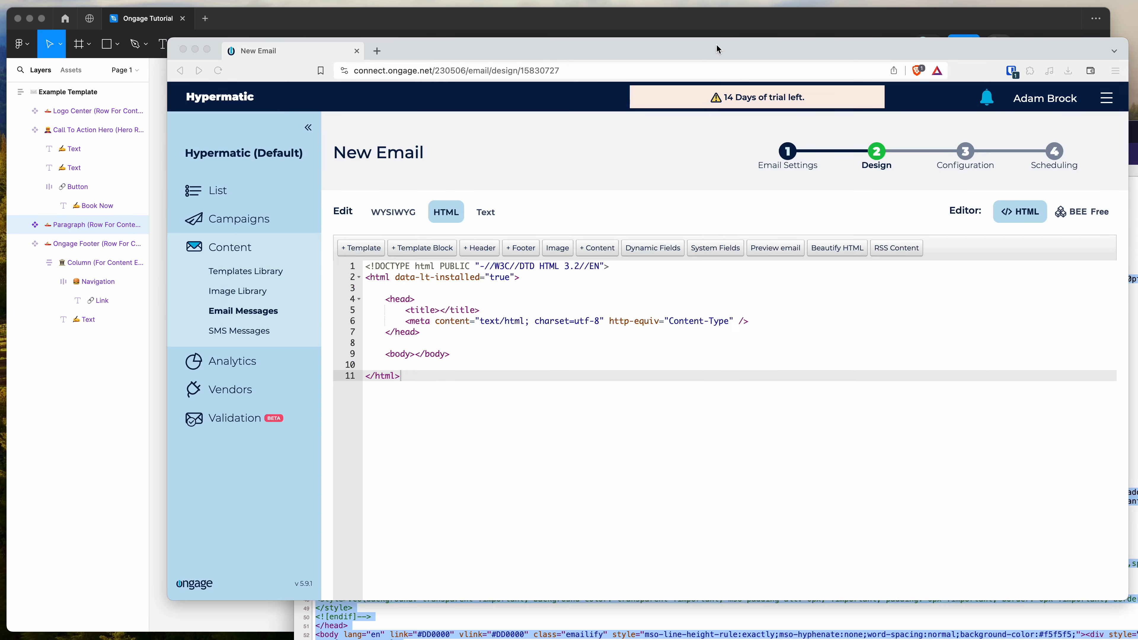
pyautogui.moveTo(529, 434); pyautogui.dragTo(369, 264)
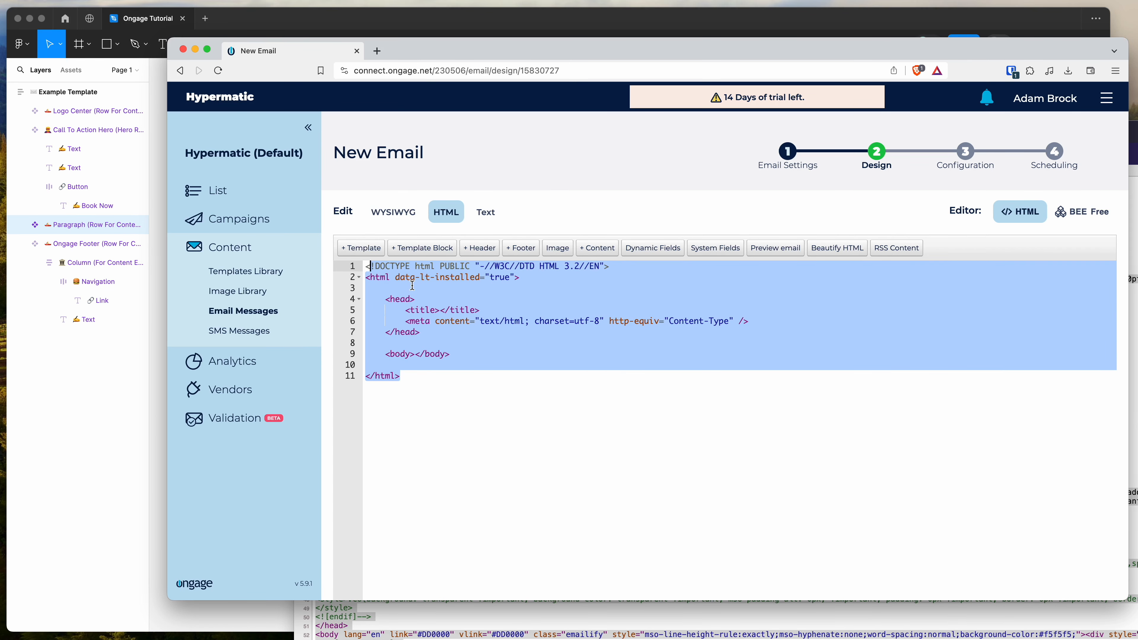
pyautogui.press('BackSpace')
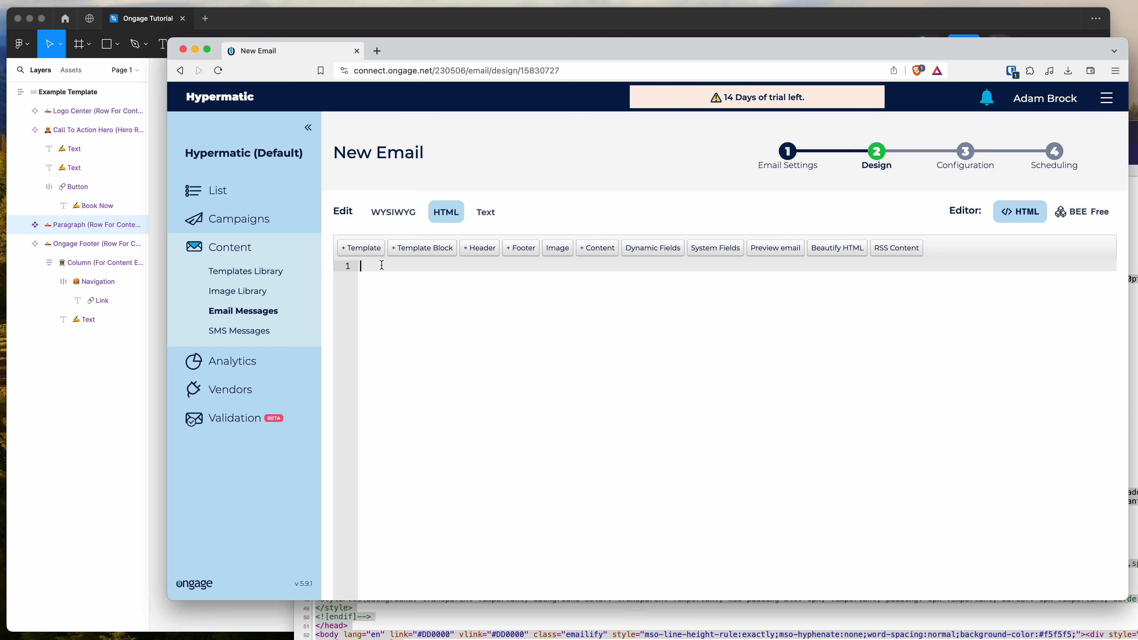
pyautogui.press('super+v')
pyautogui.scroll(-5, 381, 266)
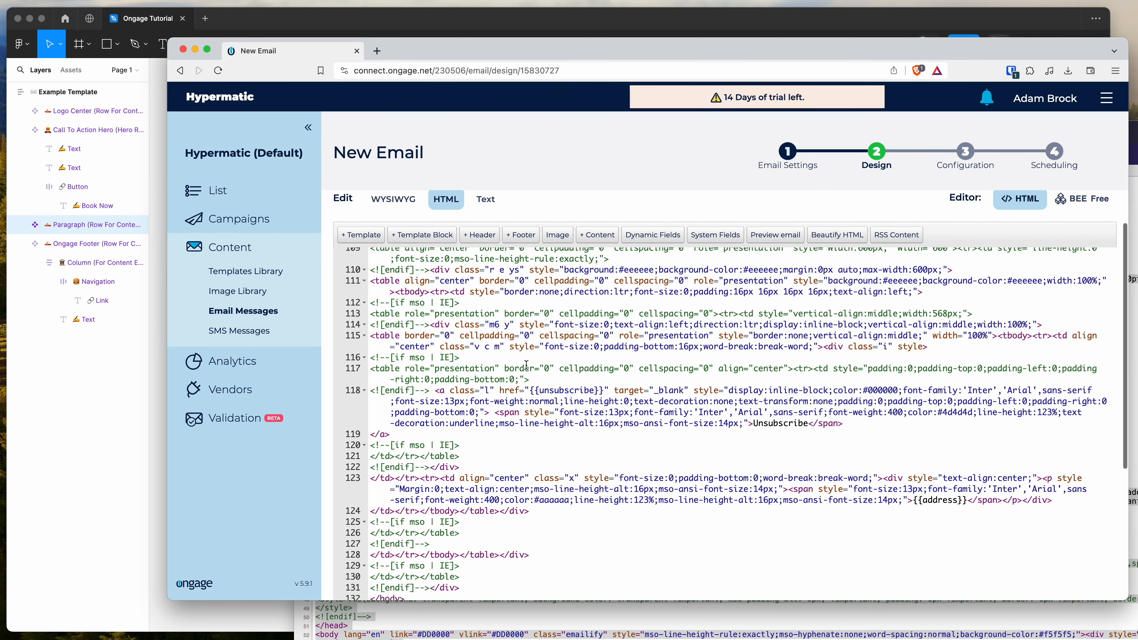
pyautogui.scroll(-3, 526, 365)
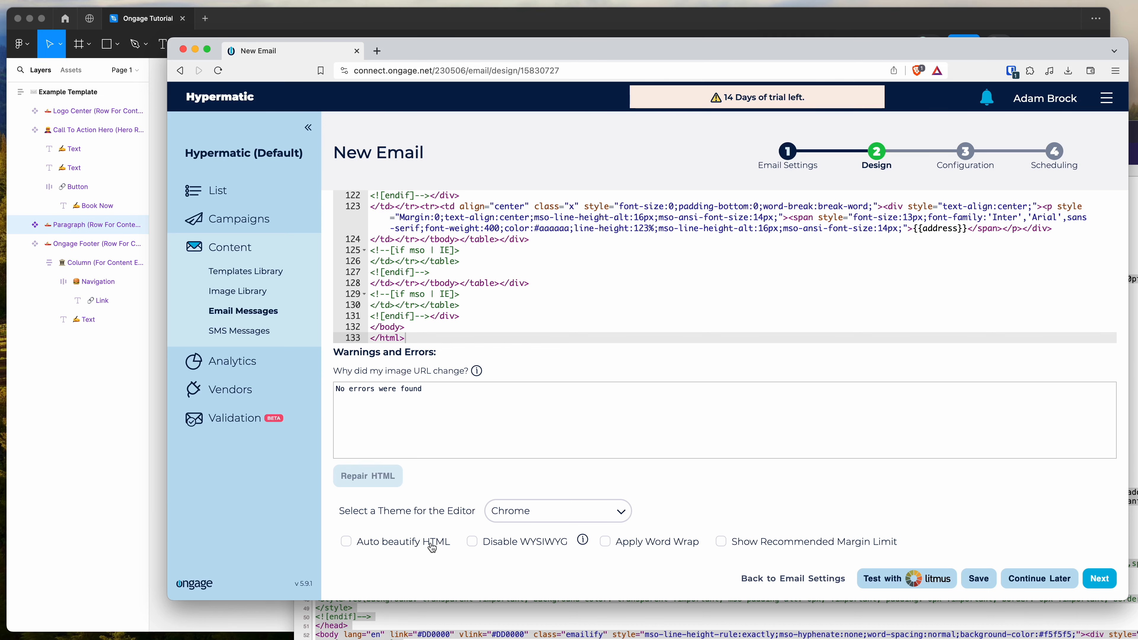
pyautogui.scroll(15, 514, 303)
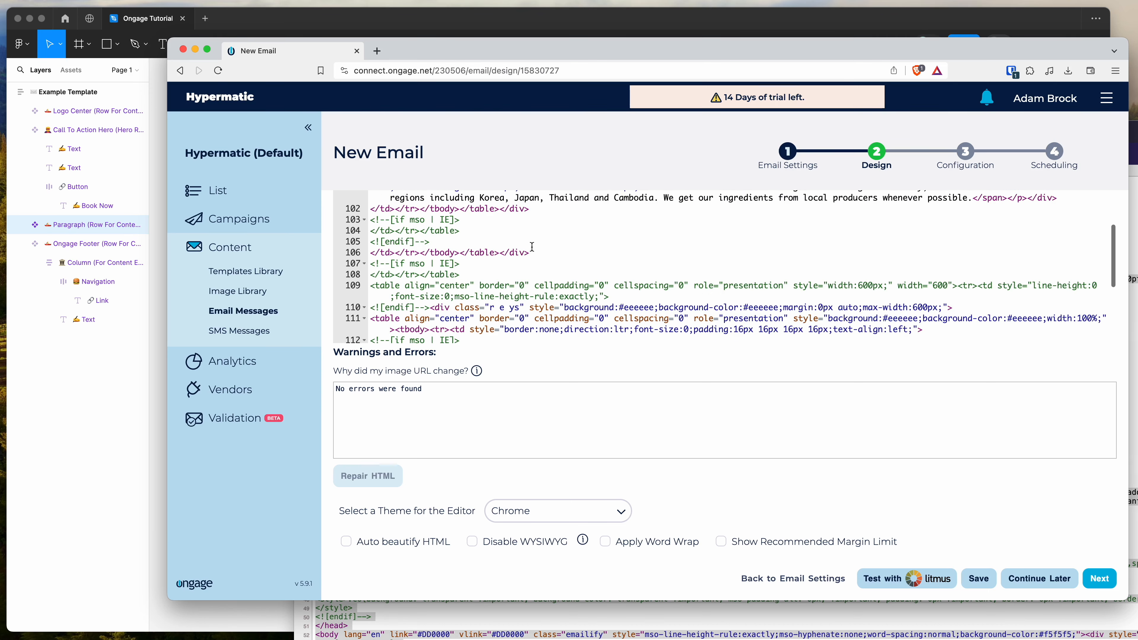
pyautogui.scroll(20, 532, 246)
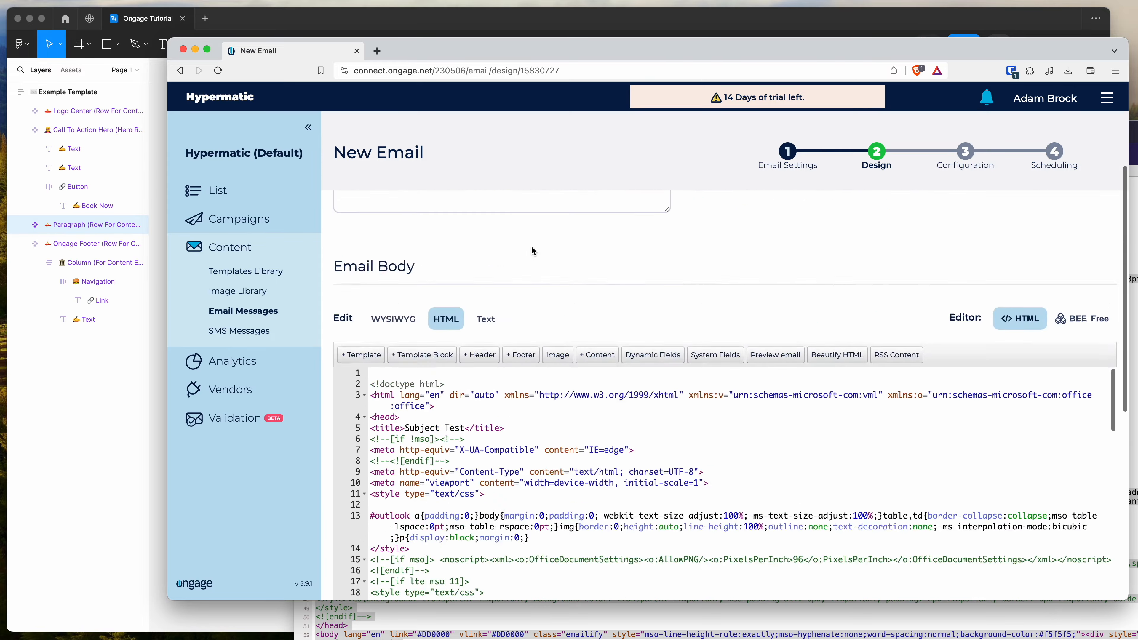
# Submit the email design with the pasted HTML and proceed to the campaign Configuration stage
pyautogui.scroll(-15, 761, 372)
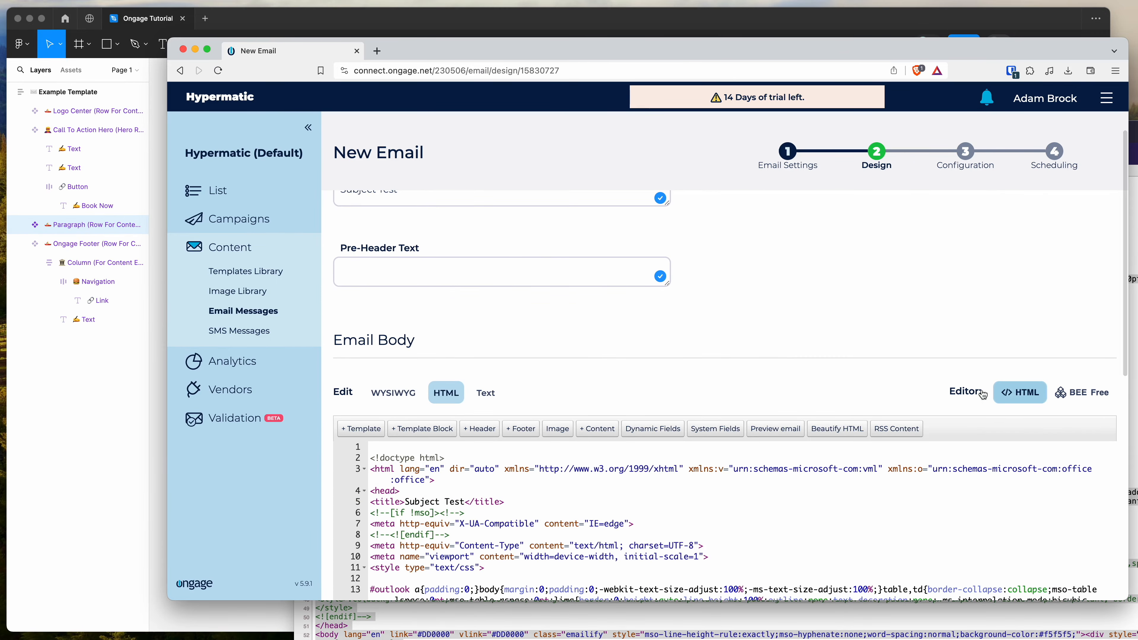
pyautogui.scroll(-15, 787, 389)
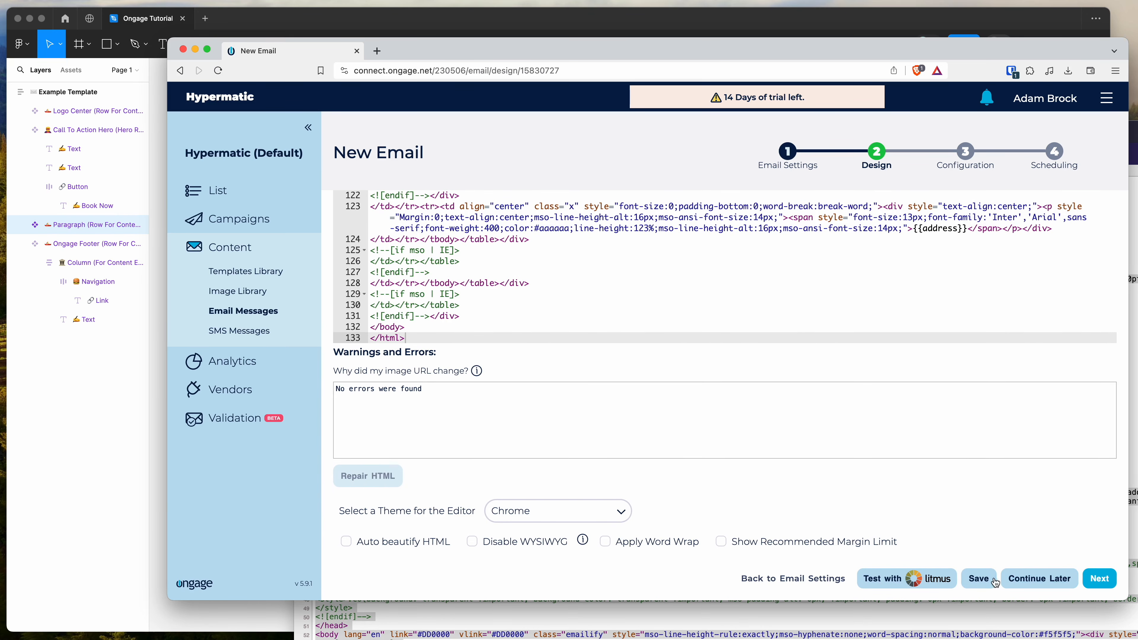
pyautogui.click(1098, 582)
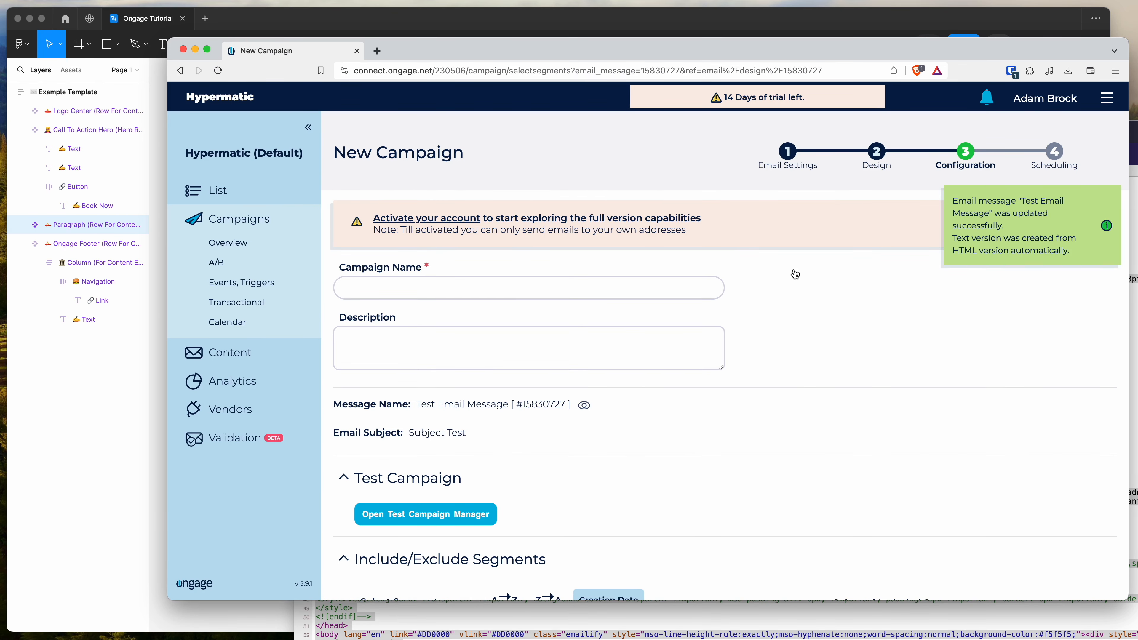
pyautogui.moveTo(989, 213)
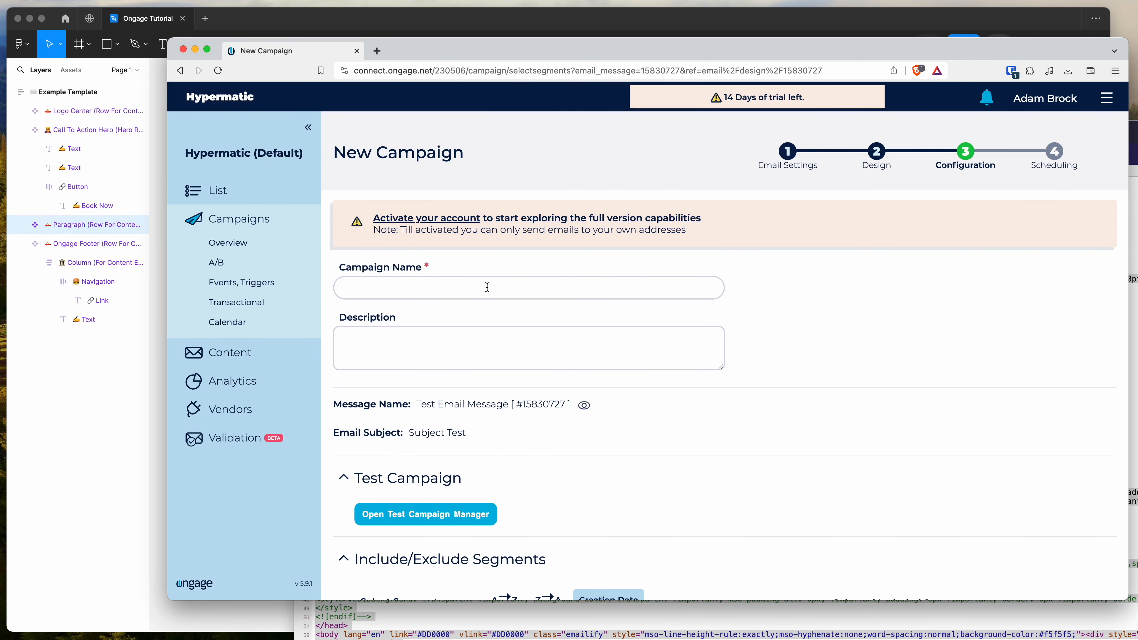
# Name the campaign "Campaign Name Test" and leave its description empty
pyautogui.write('Campg')
pyautogui.press('BackSpace')
pyautogui.scroll(-2, 423, 287)
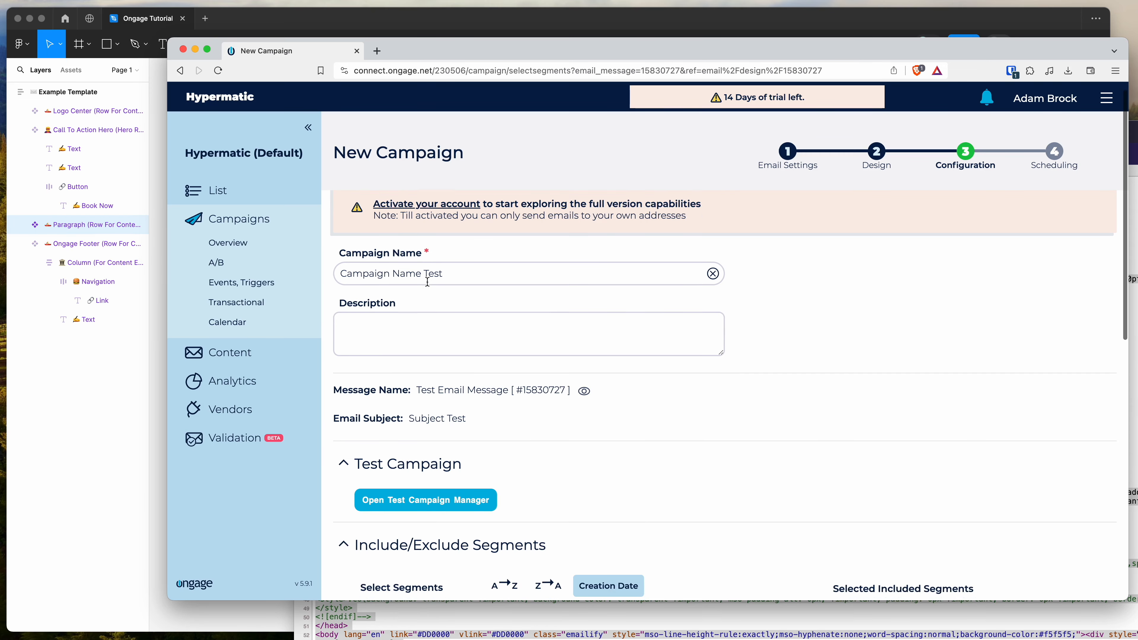
pyautogui.click(387, 295)
pyautogui.scroll(-2, 389, 295)
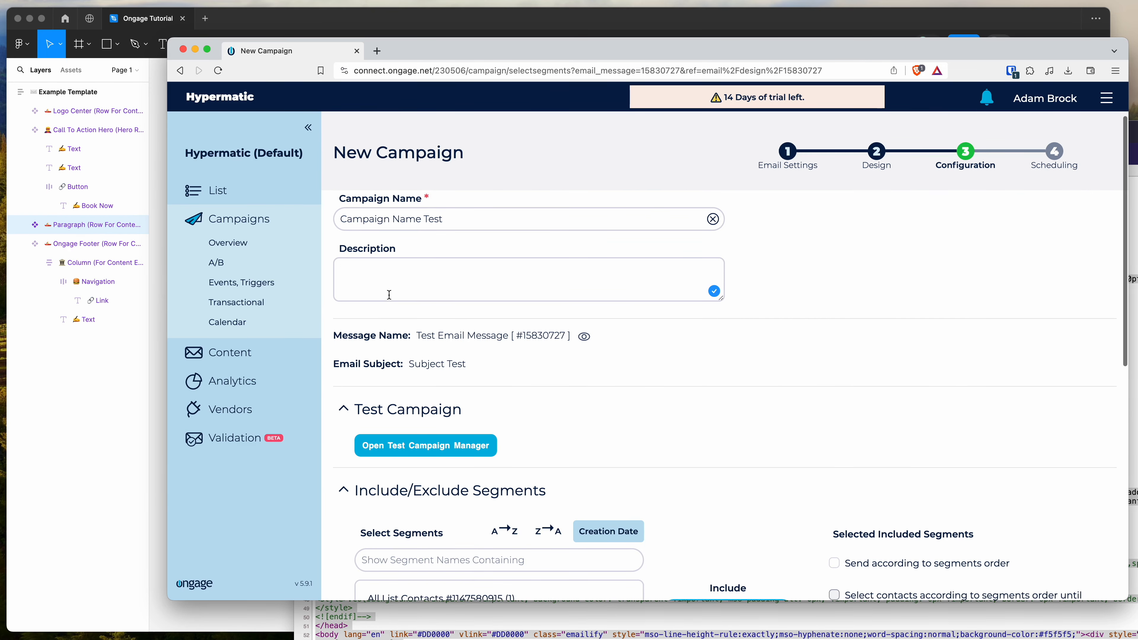
# Look over the campaign's message details, test campaign option, include and exclude segments, ESP routing and advanced configuration
pyautogui.scroll(-4, 589, 328)
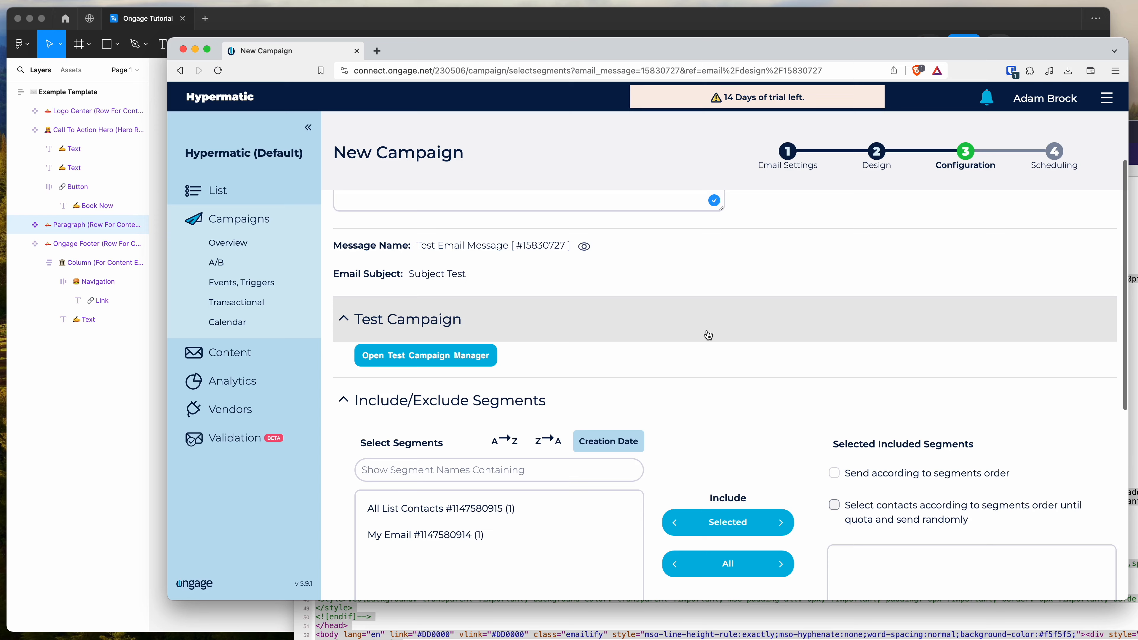
pyautogui.scroll(-2, 709, 334)
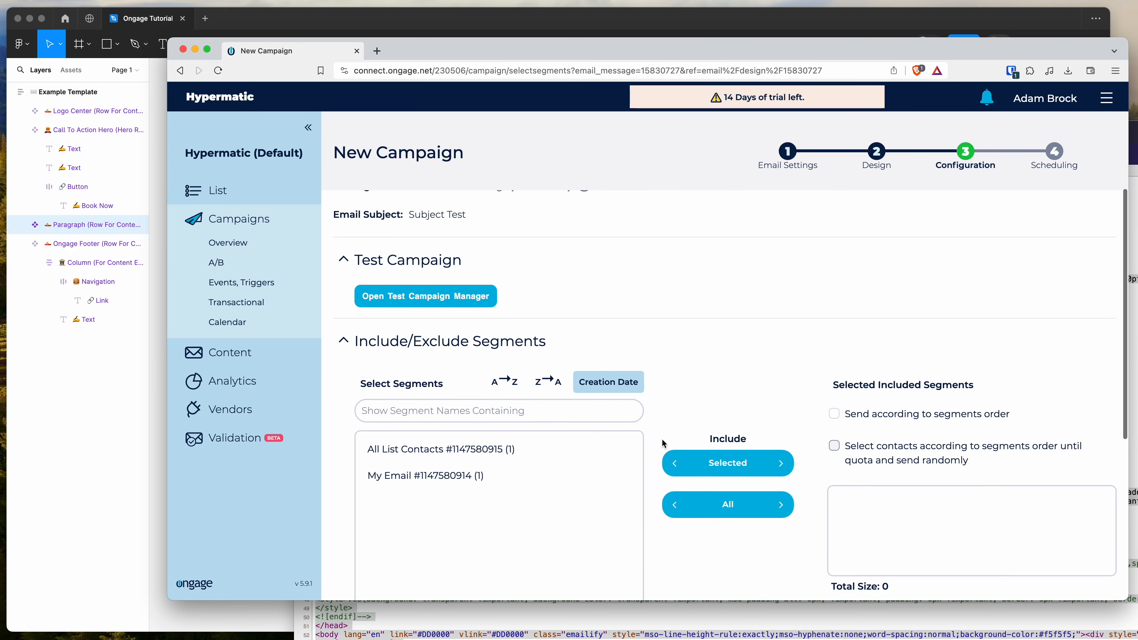
pyautogui.scroll(-12, 655, 457)
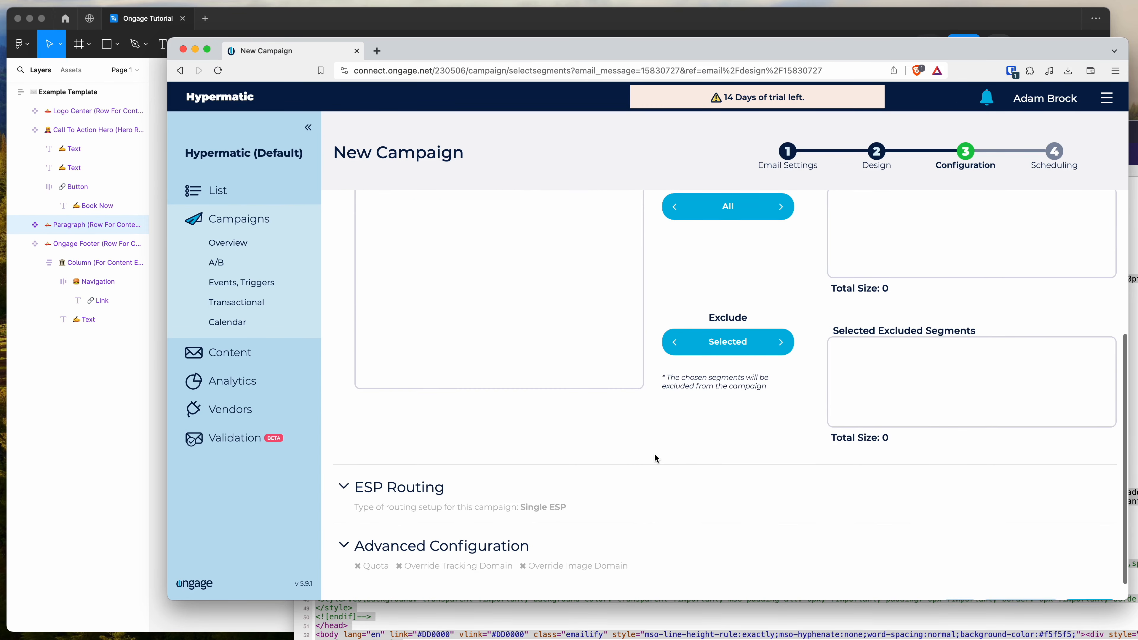
pyautogui.scroll(15, 654, 457)
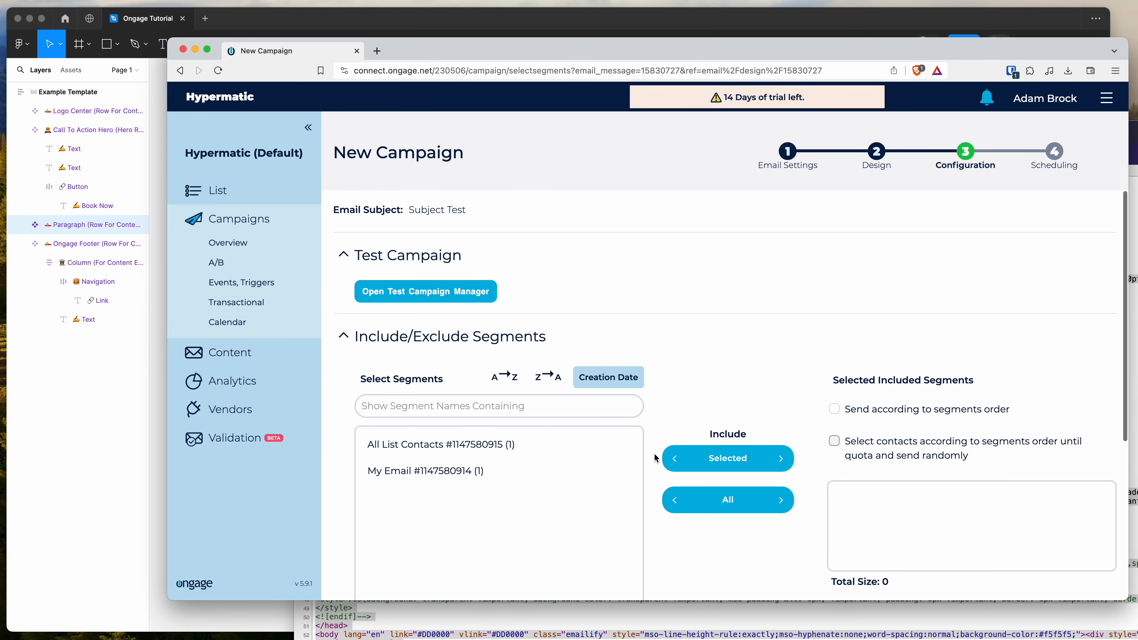
pyautogui.scroll(3, 892, 342)
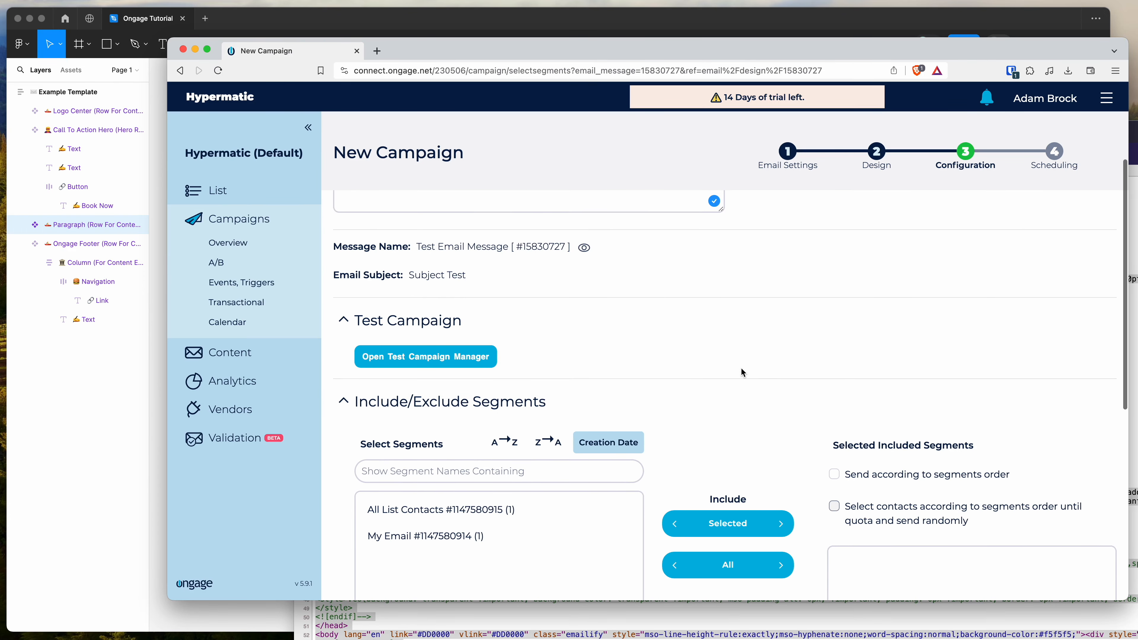
pyautogui.scroll(1, 742, 372)
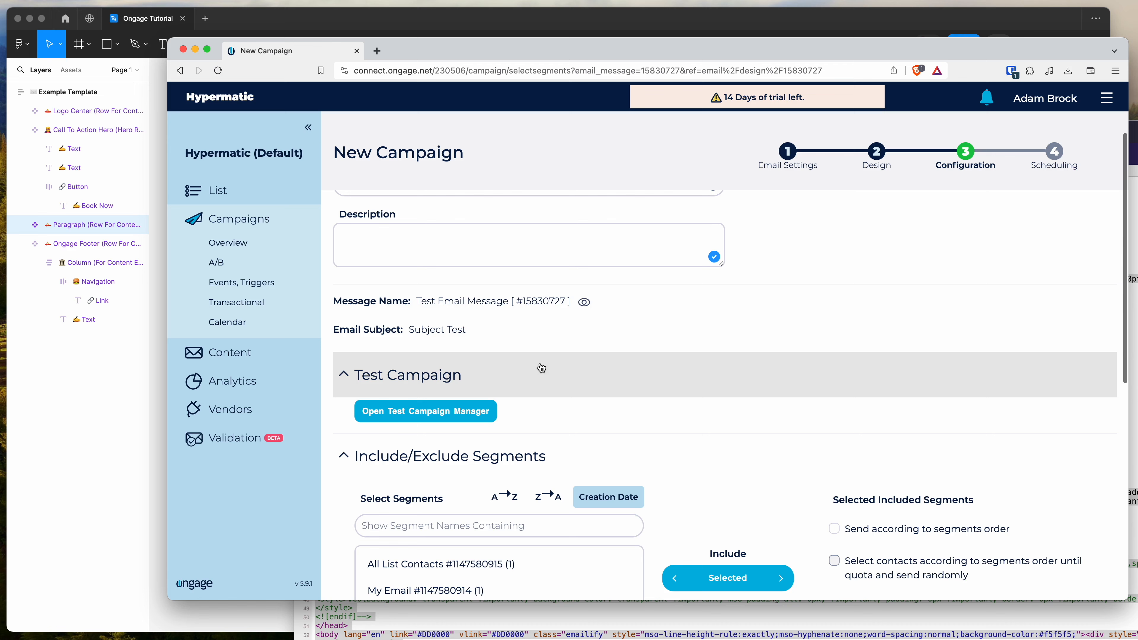
pyautogui.scroll(1, 555, 386)
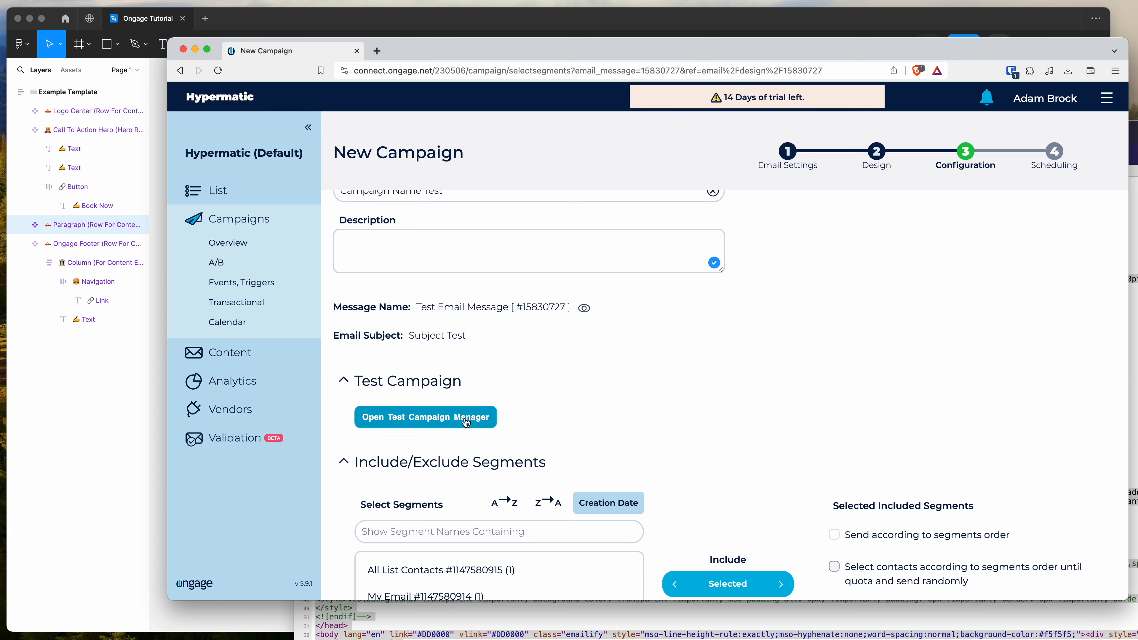
pyautogui.scroll(-1, 530, 415)
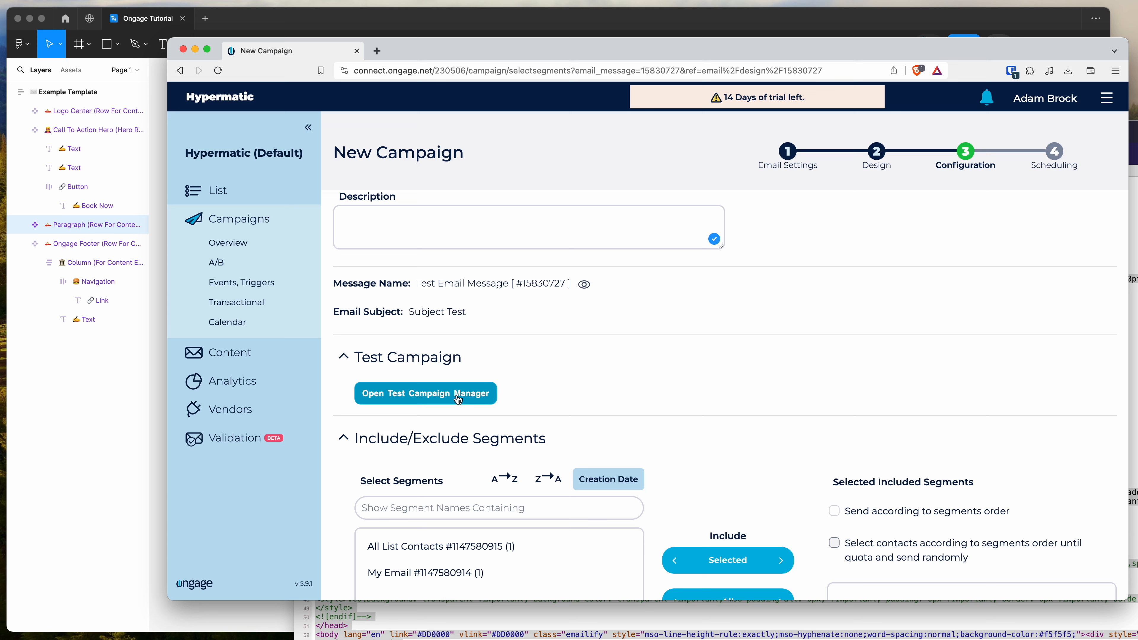
pyautogui.scroll(-8, 603, 380)
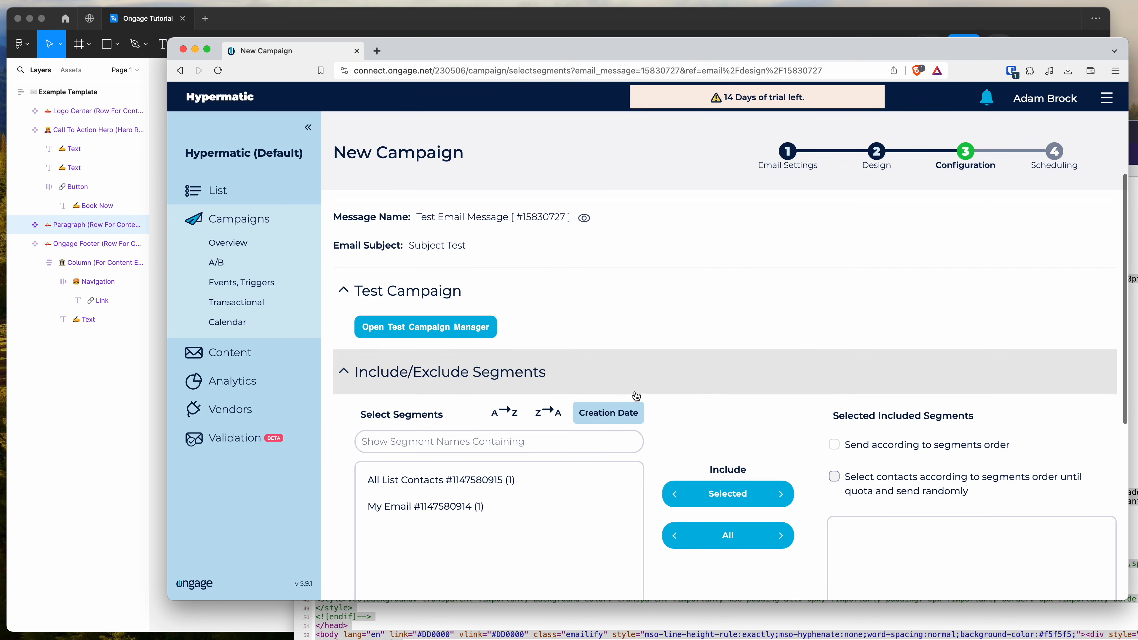
# Include the All List Contacts segment in the campaign and proceed to the Scheduling stage
pyautogui.scroll(-10, 667, 431)
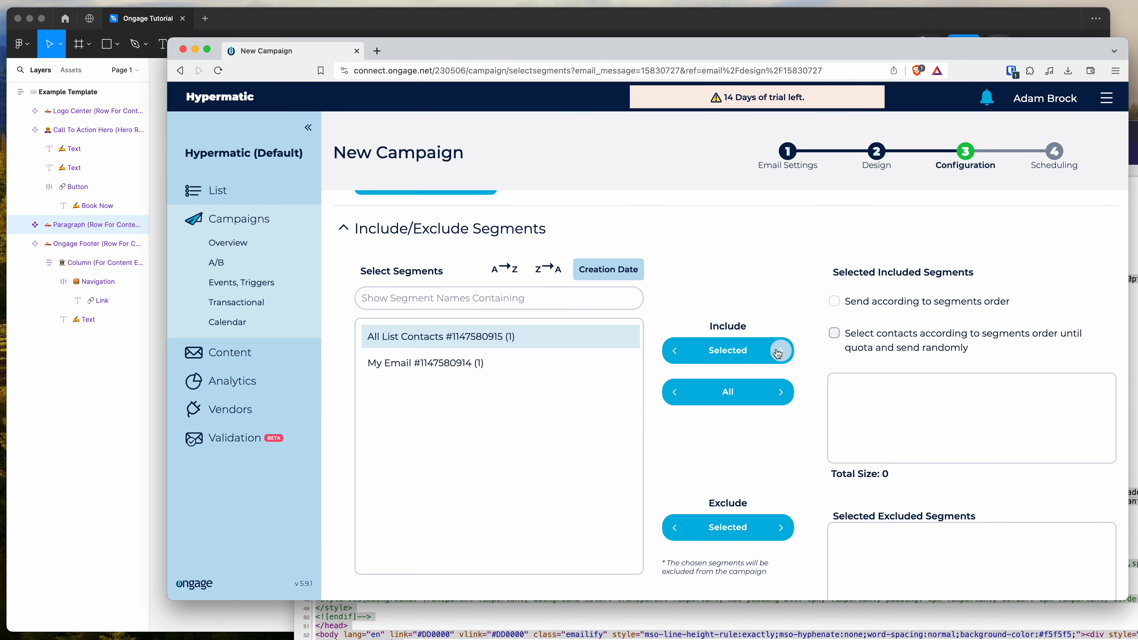
pyautogui.click(780, 351)
pyautogui.scroll(-9, 806, 384)
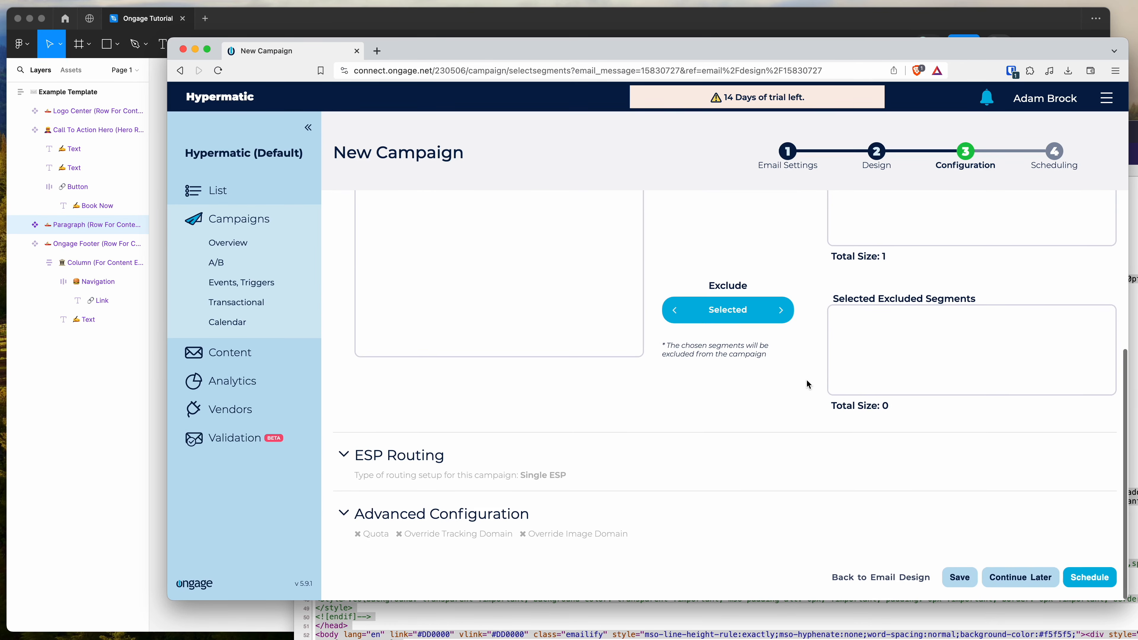
pyautogui.click(1078, 577)
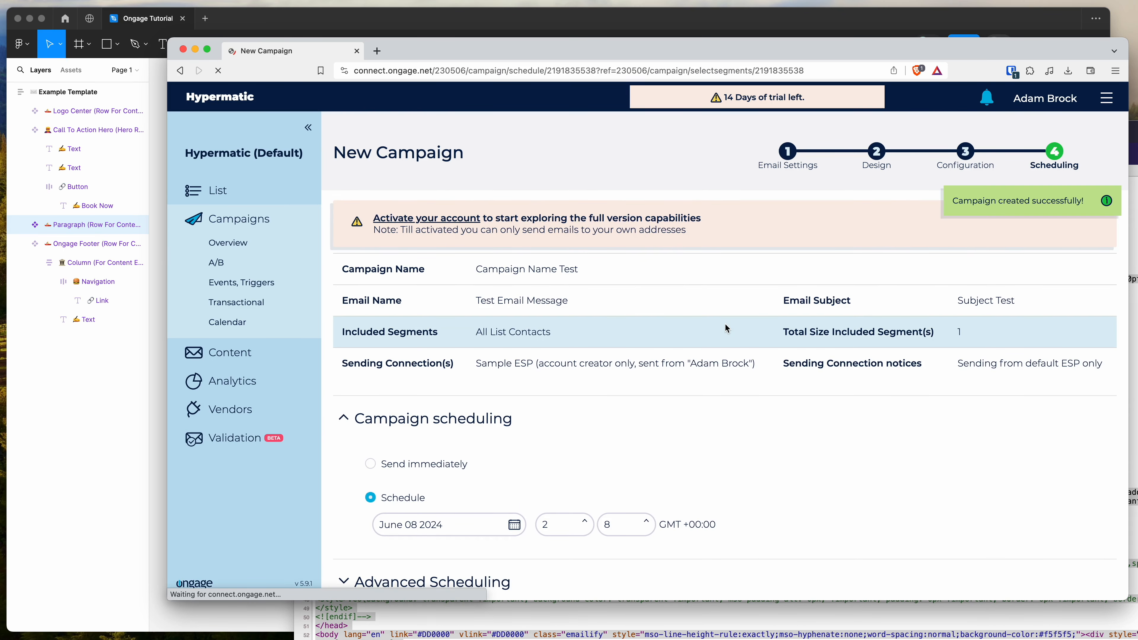
# Review the campaign's scheduling options, and go back to the email's Design stage to view its HTML body
pyautogui.scroll(-3, 726, 325)
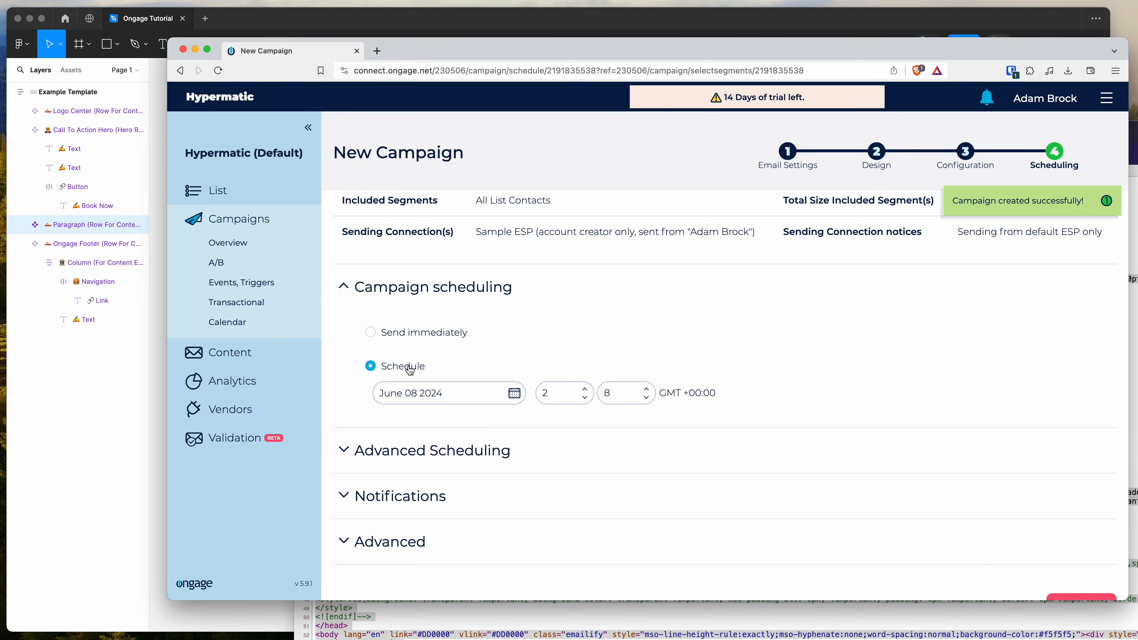
pyautogui.scroll(-1, 572, 407)
pyautogui.scroll(5, 603, 344)
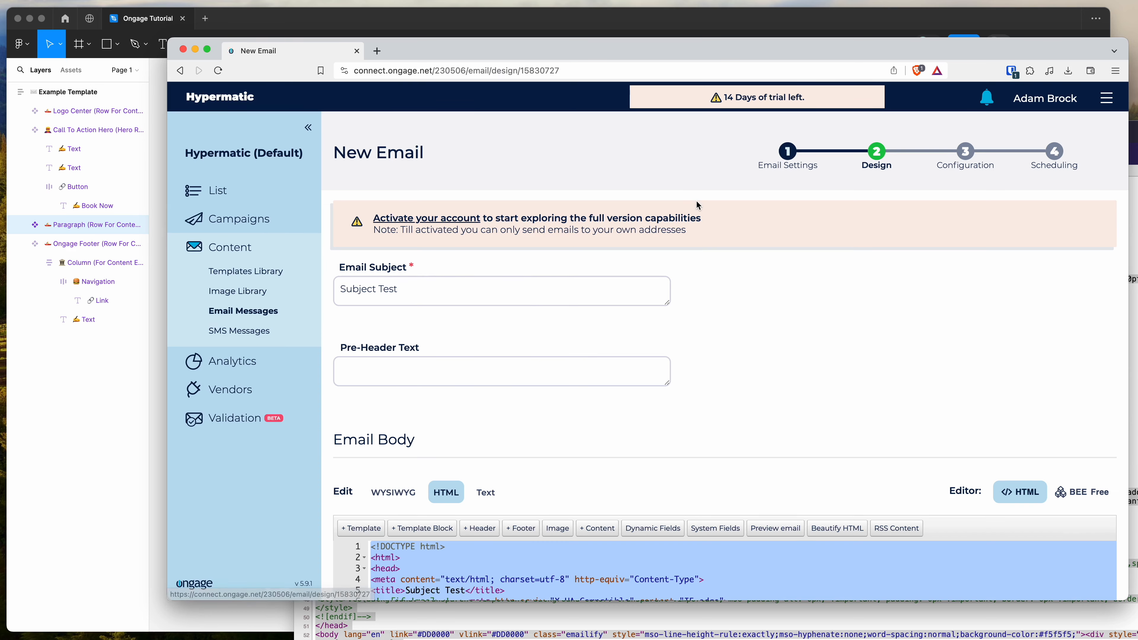
pyautogui.scroll(-3, 741, 325)
pyautogui.scroll(-1, 742, 330)
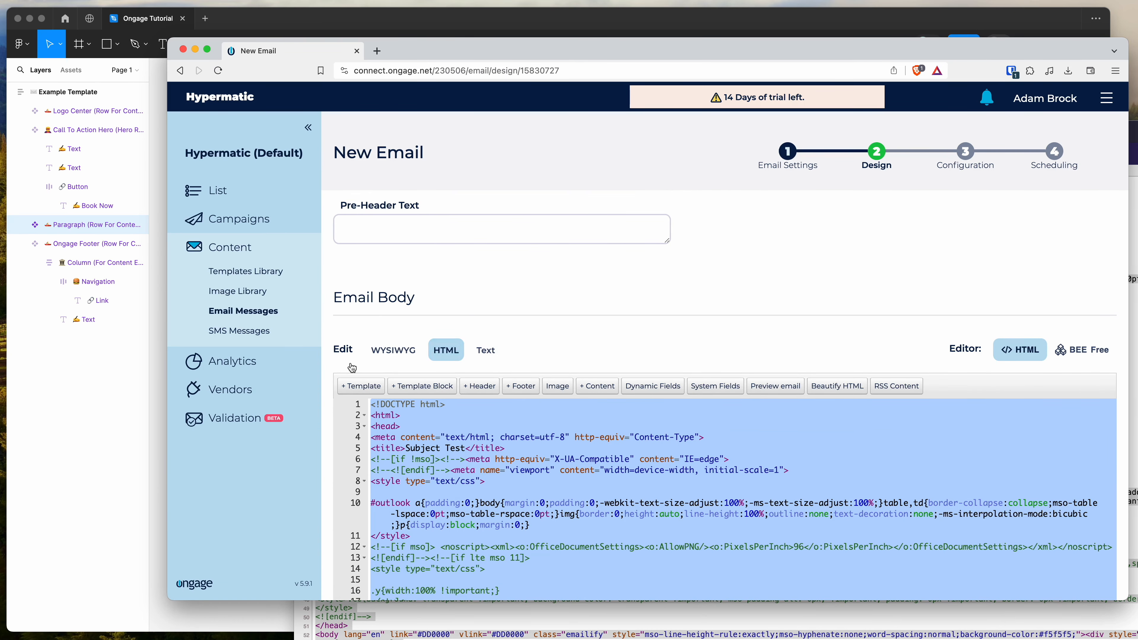
# Revisit the Figma template with its Emailify export settings, the index.html source and the exported files in Finder, and return to Ongage
pyautogui.click(71, 434)
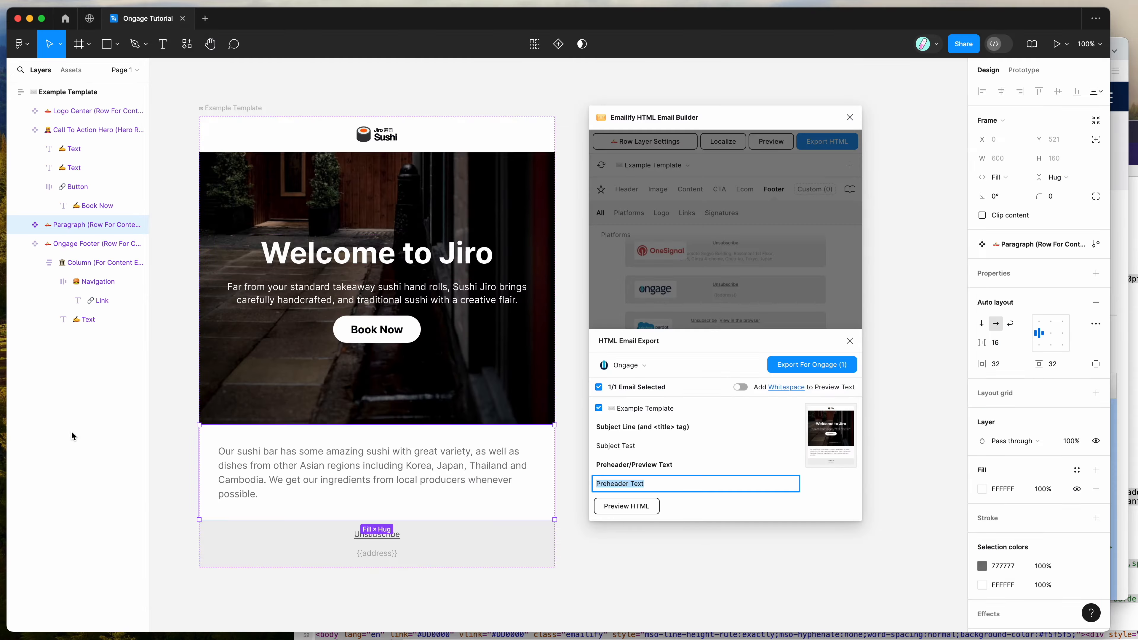
pyautogui.click(1116, 286)
pyautogui.scroll(-1, 761, 345)
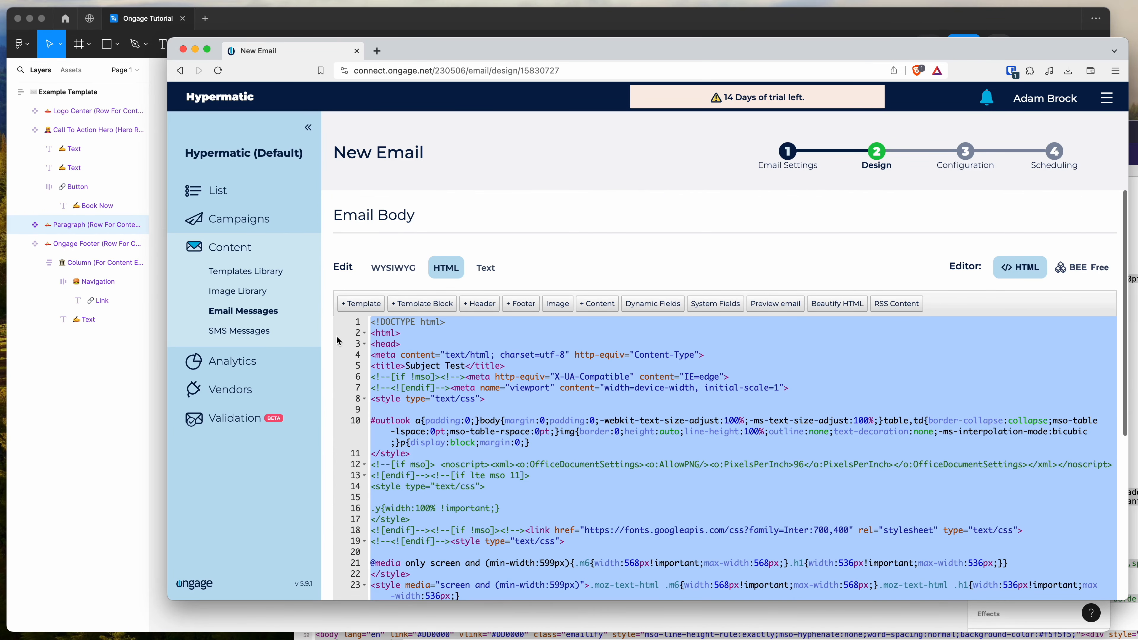
pyautogui.scroll(-2, 329, 343)
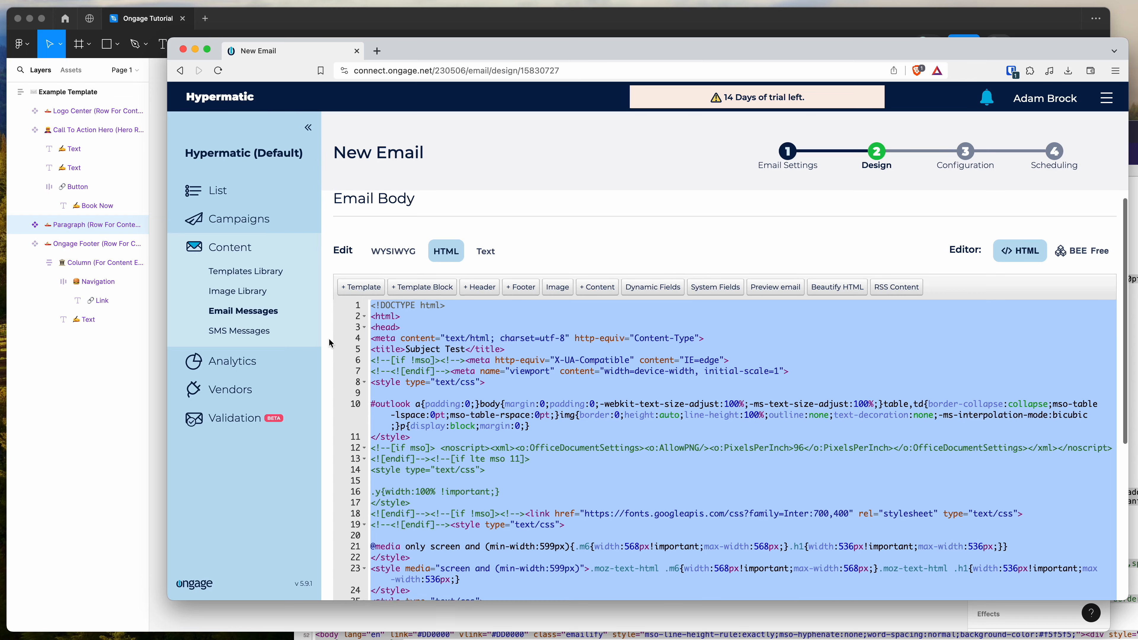
pyautogui.click(1134, 410)
pyautogui.click(877, 388)
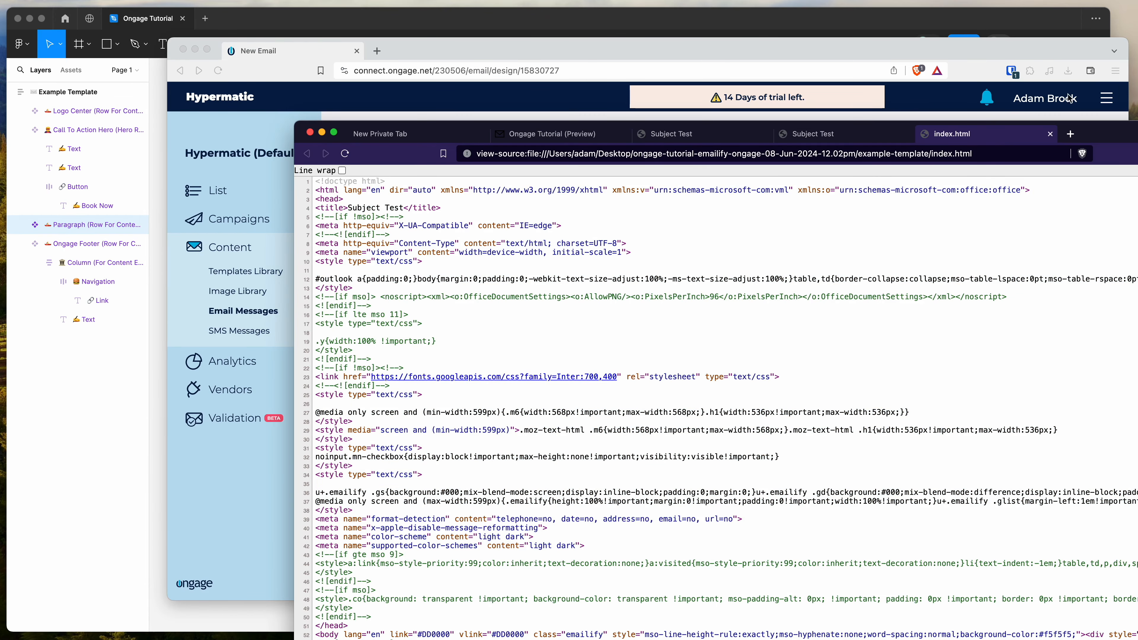
pyautogui.press('super+Tab')
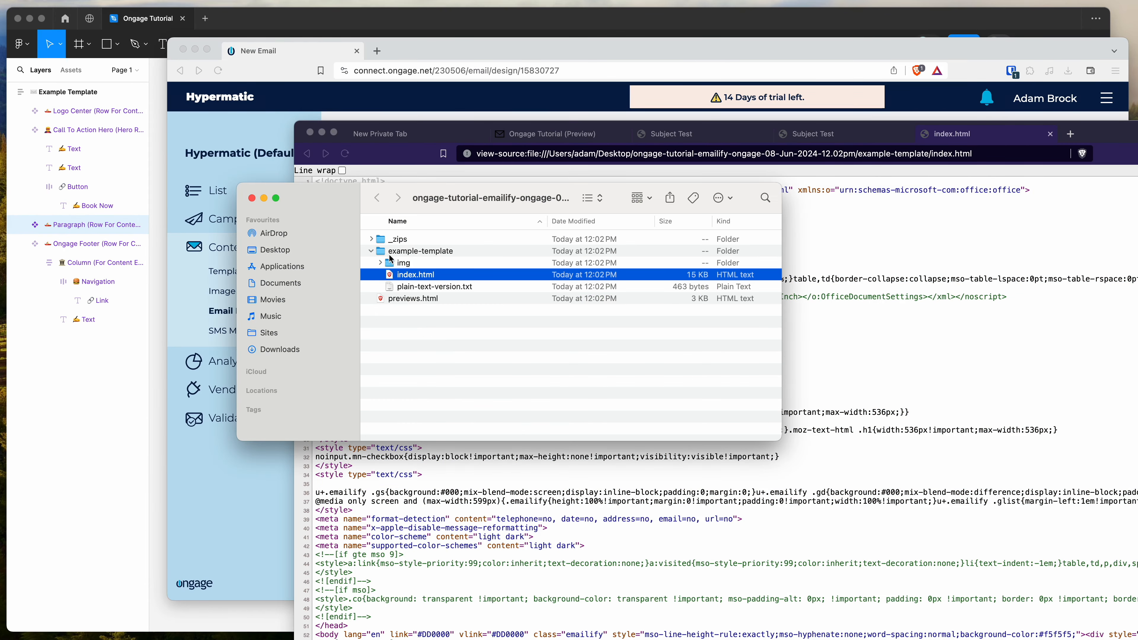
pyautogui.click(493, 53)
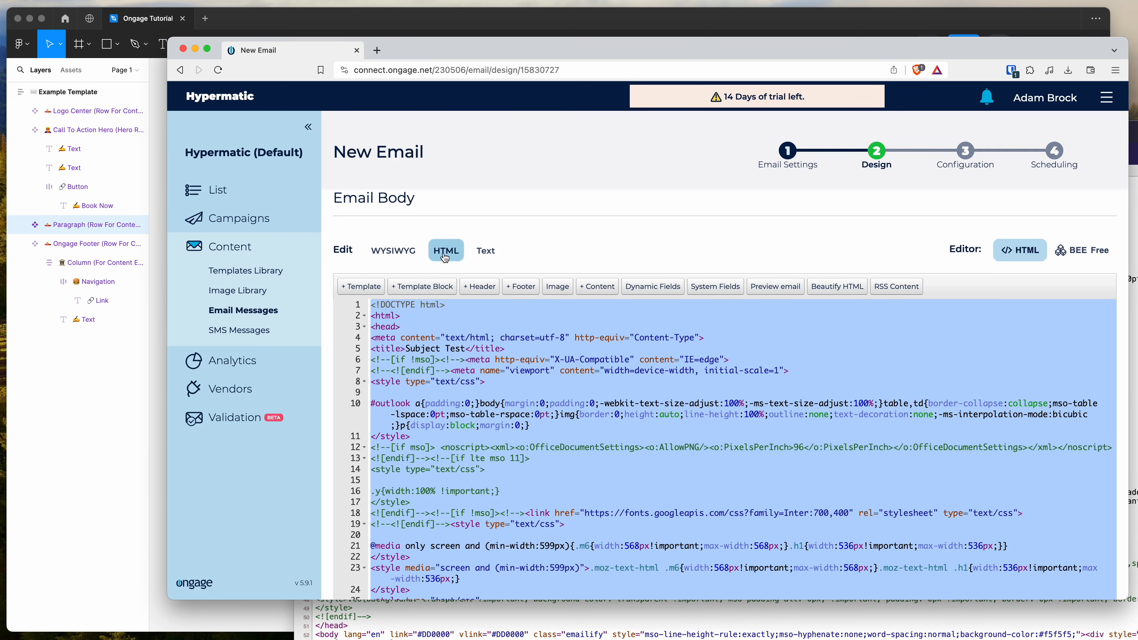
# Switch the Email Body to WYSIWYG editing and replace "Jiro" in the hero heading with "My Shop"
pyautogui.click(449, 323)
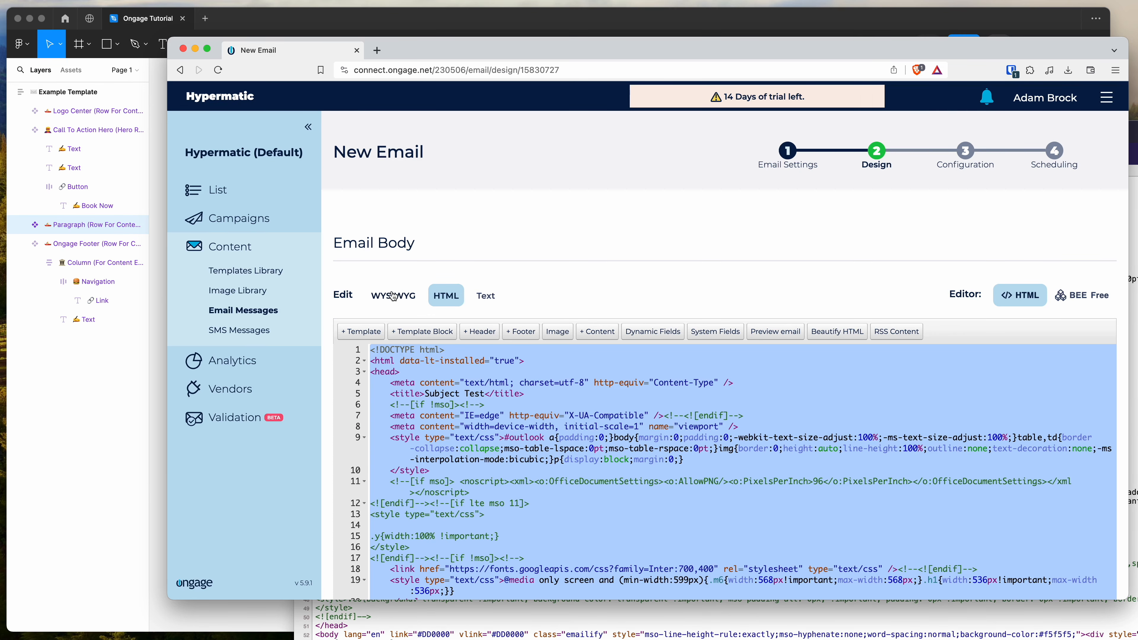
pyautogui.click(391, 299)
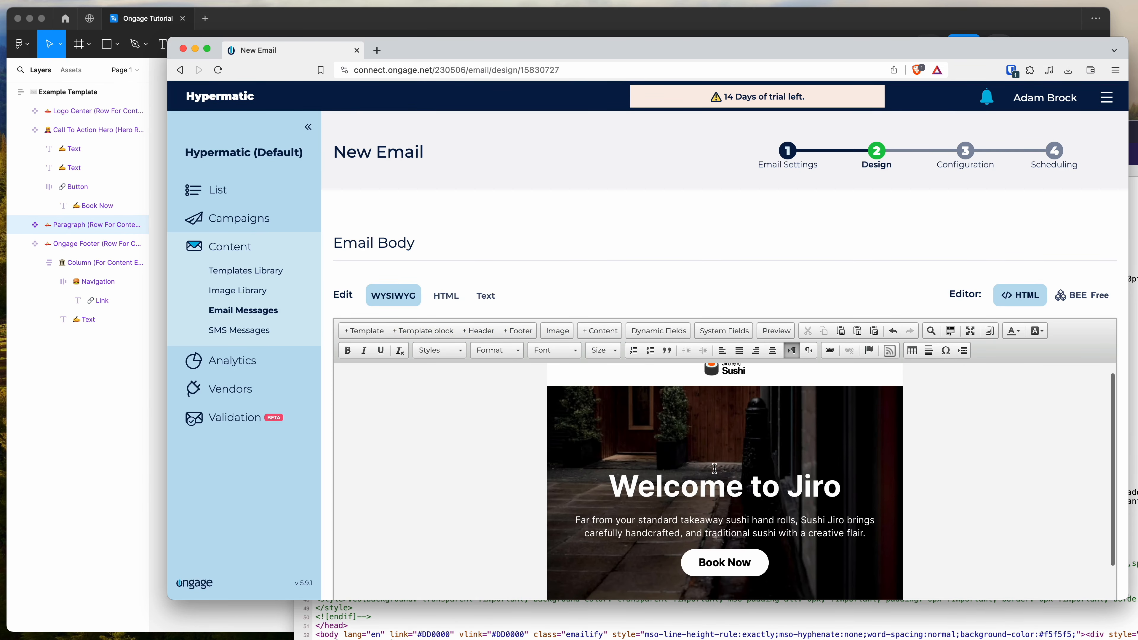
pyautogui.doubleClick(802, 491)
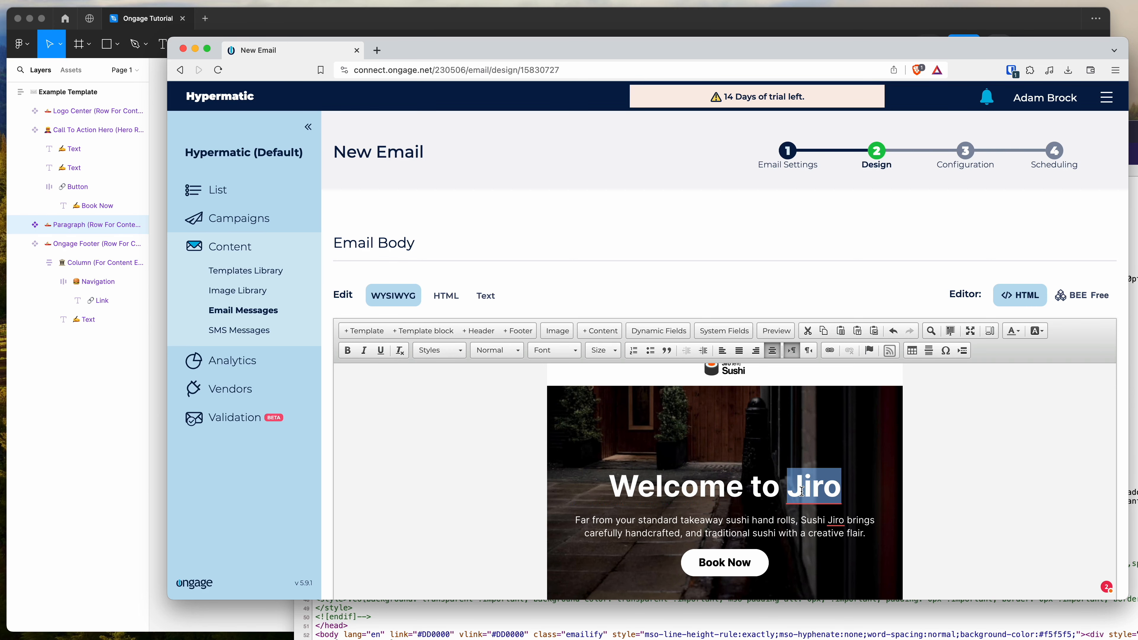
pyautogui.write('My Shop')
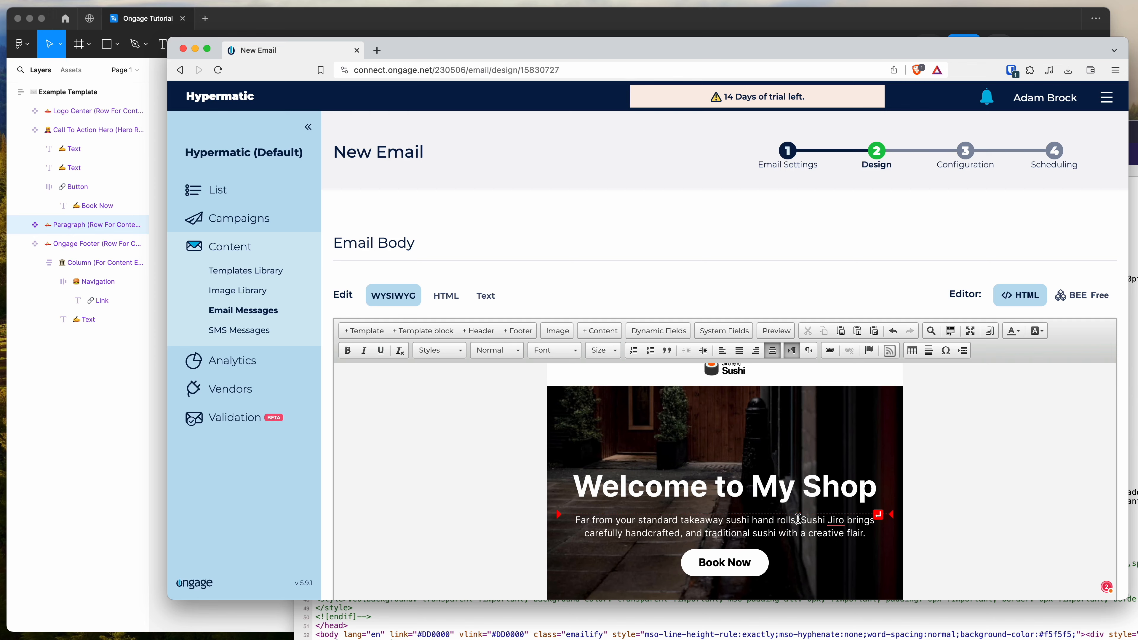
# Review the edited email in the WYSIWYG editor and compare it with the original template in Figma
pyautogui.scroll(-2, 763, 469)
pyautogui.scroll(-10, 762, 469)
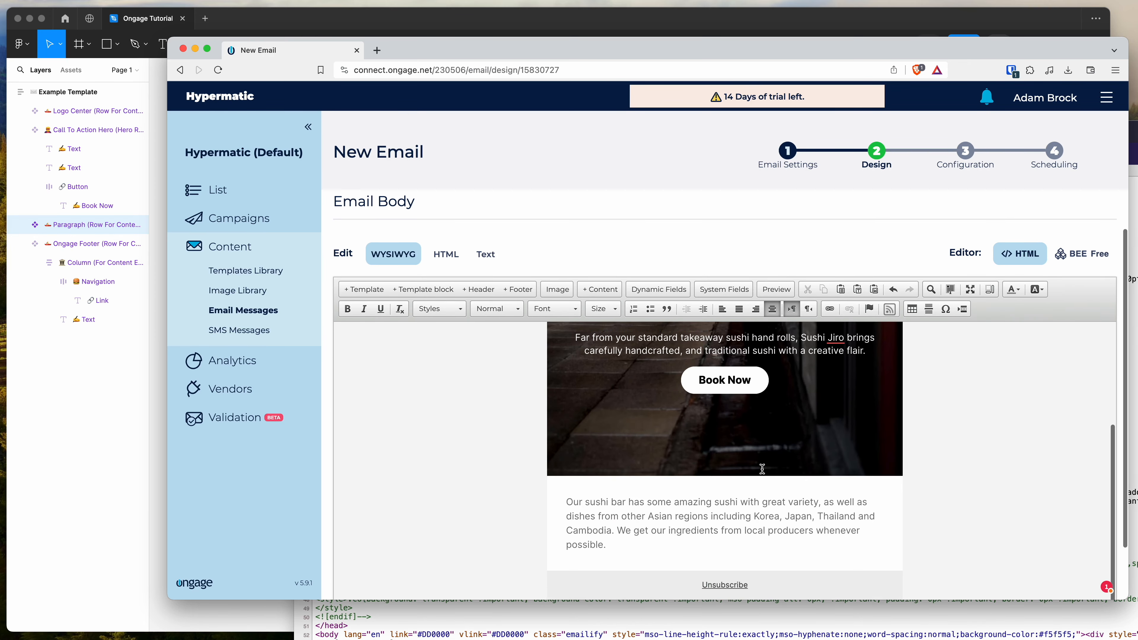
pyautogui.scroll(3, 706, 473)
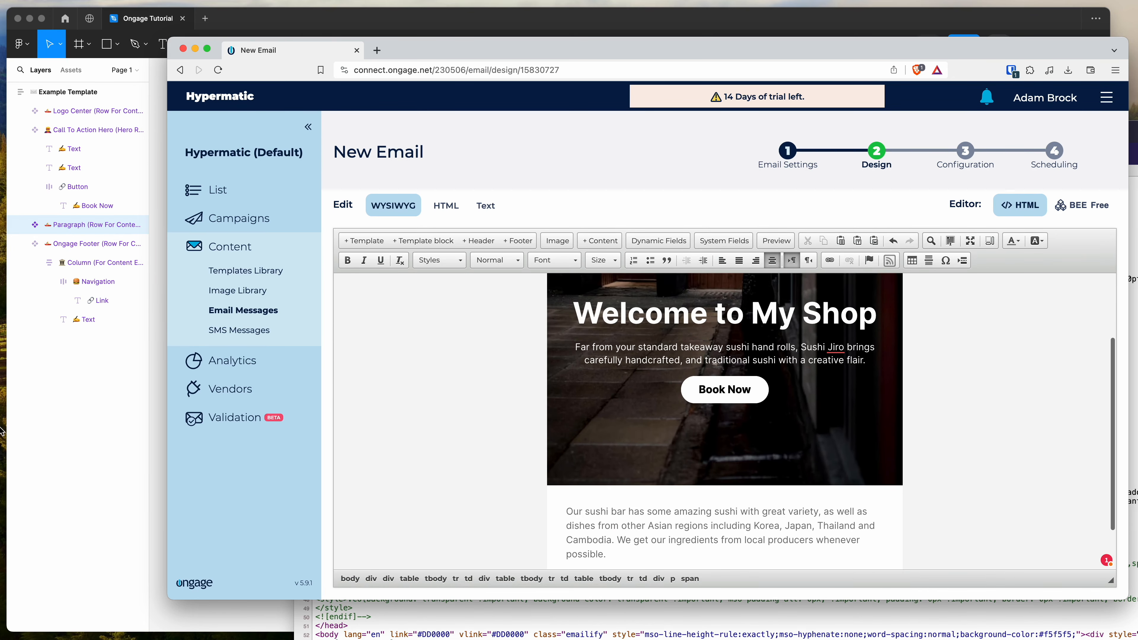
pyautogui.click(87, 437)
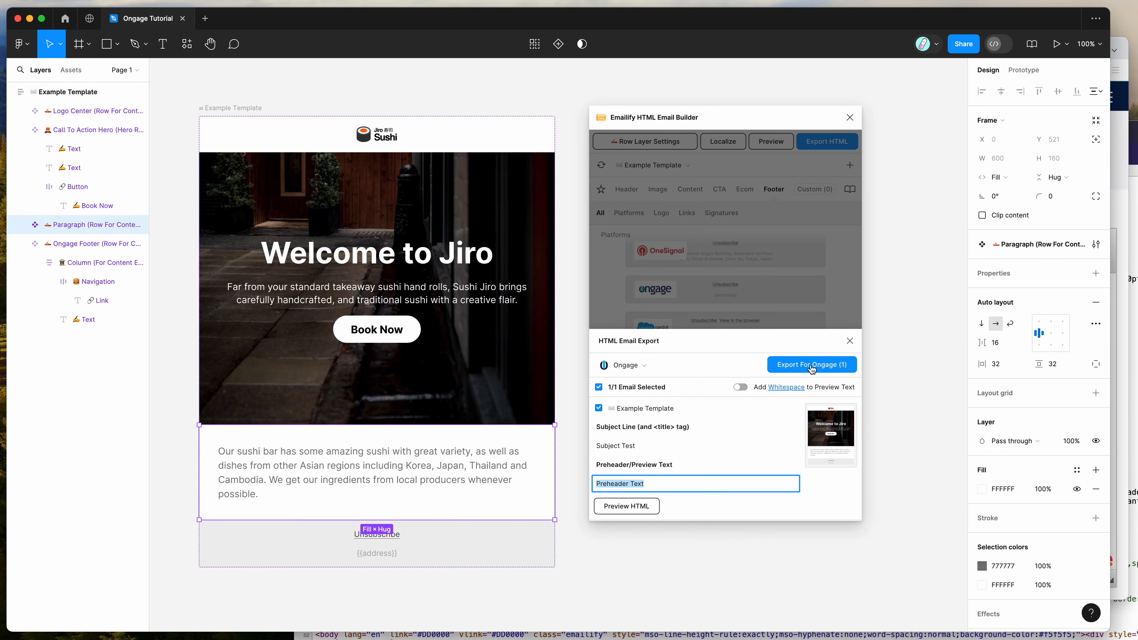
pyautogui.click(1123, 397)
pyautogui.scroll(-2, 940, 401)
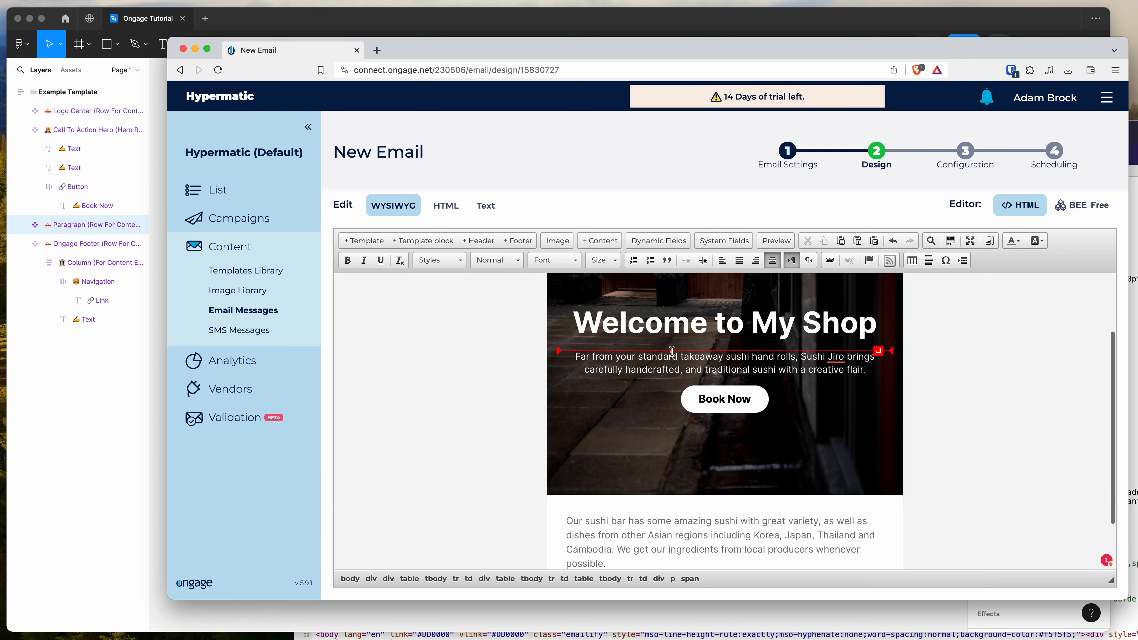
# Check the Email Body's HTML view, return to WYSIWYG editing, and review the email from the hero heading down to the paragraph
pyautogui.scroll(3, 672, 359)
pyautogui.click(446, 207)
pyautogui.click(409, 208)
pyautogui.scroll(-2, 730, 401)
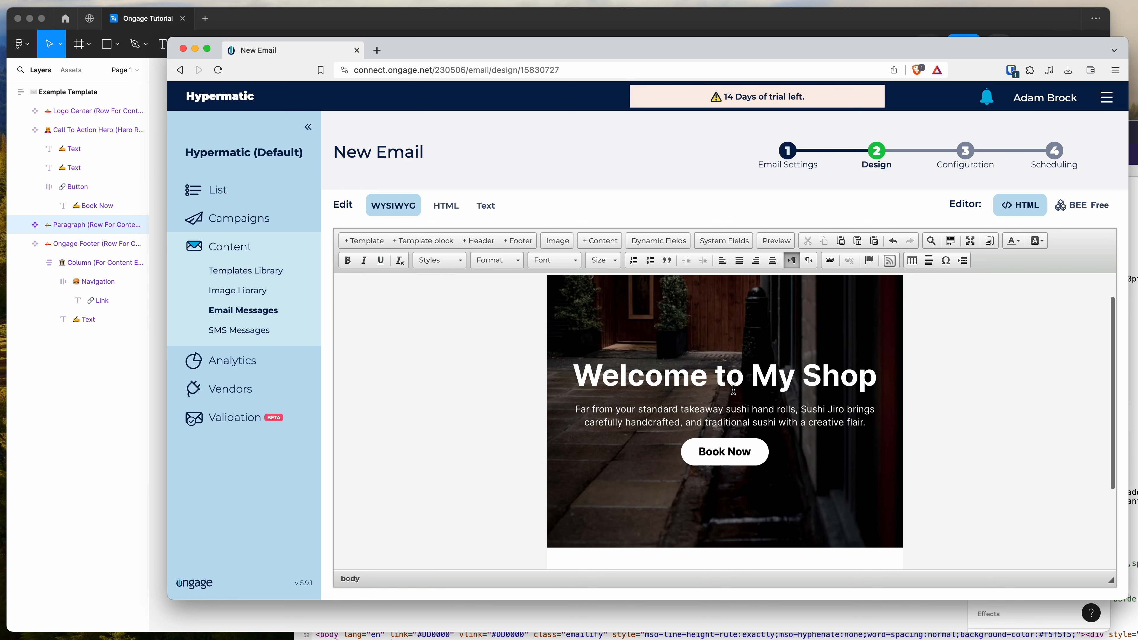
pyautogui.click(711, 378)
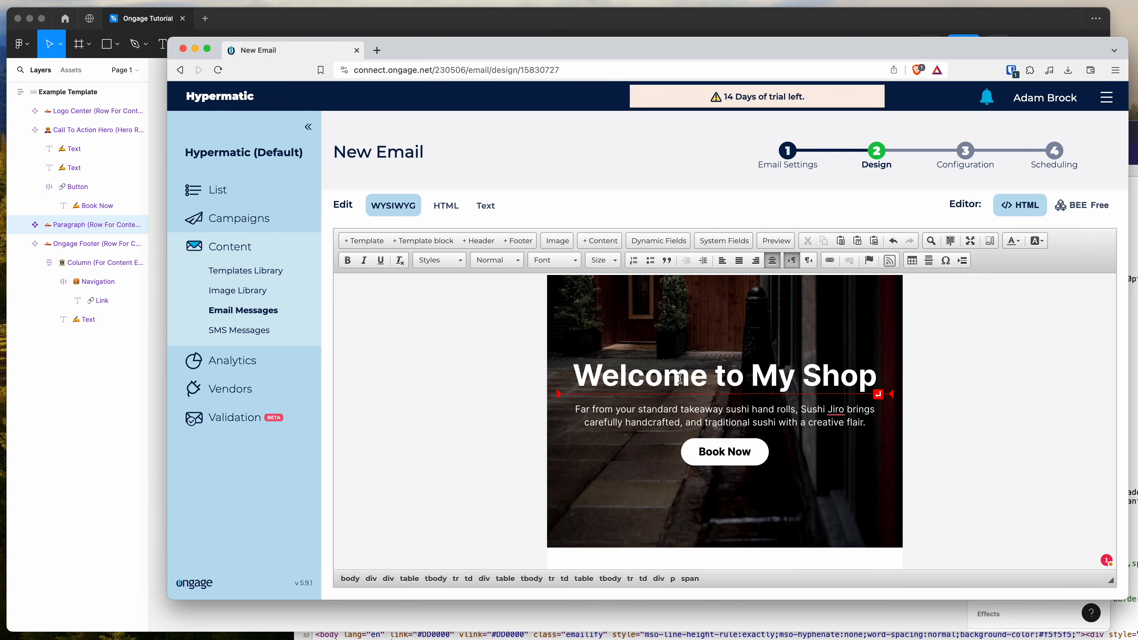
pyautogui.scroll(-1, 680, 379)
pyautogui.scroll(-3, 680, 379)
pyautogui.scroll(10, 680, 380)
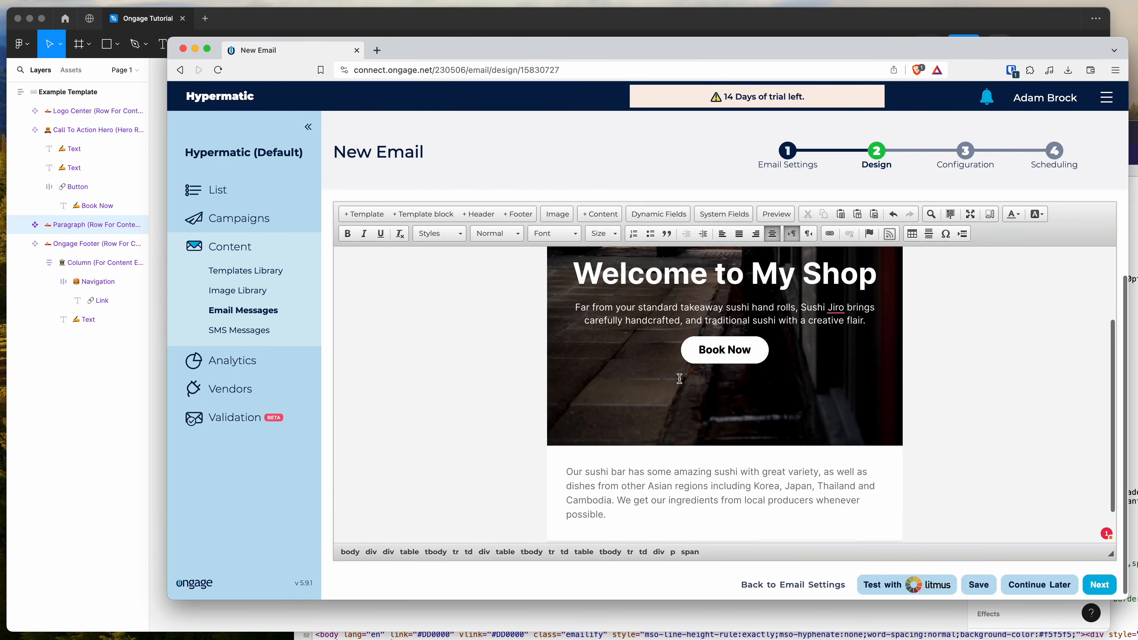
pyautogui.scroll(-1, 686, 373)
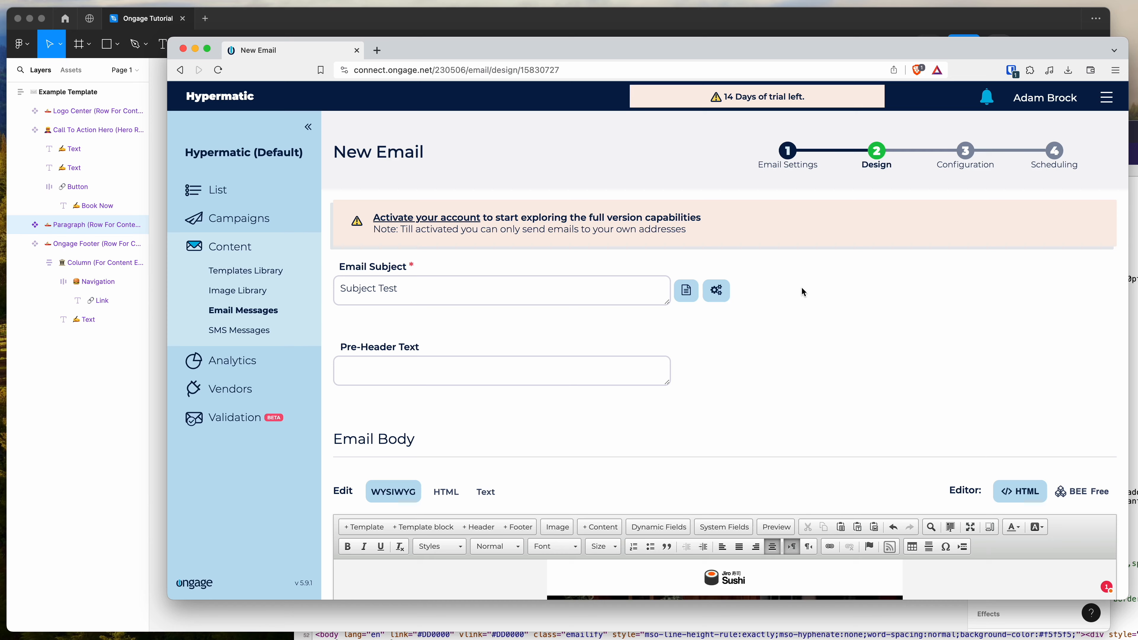
# Switch to Figma to view the original template beside its Emailify export settings, and return to the email's subject and pre-header fields in Ongage
pyautogui.click(134, 458)
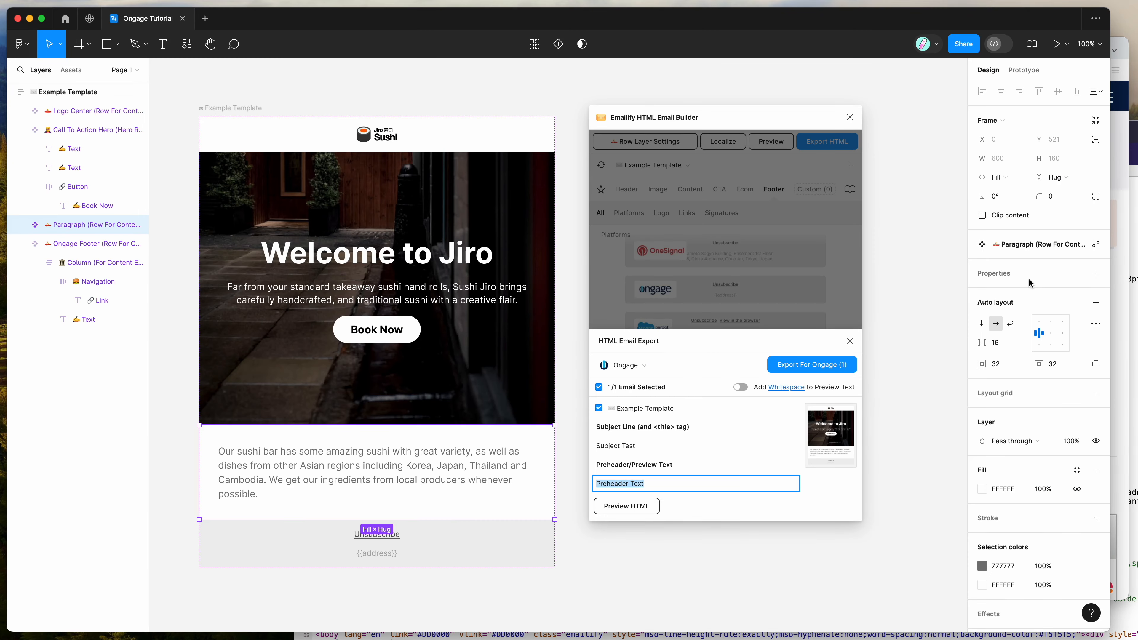
pyautogui.click(1128, 285)
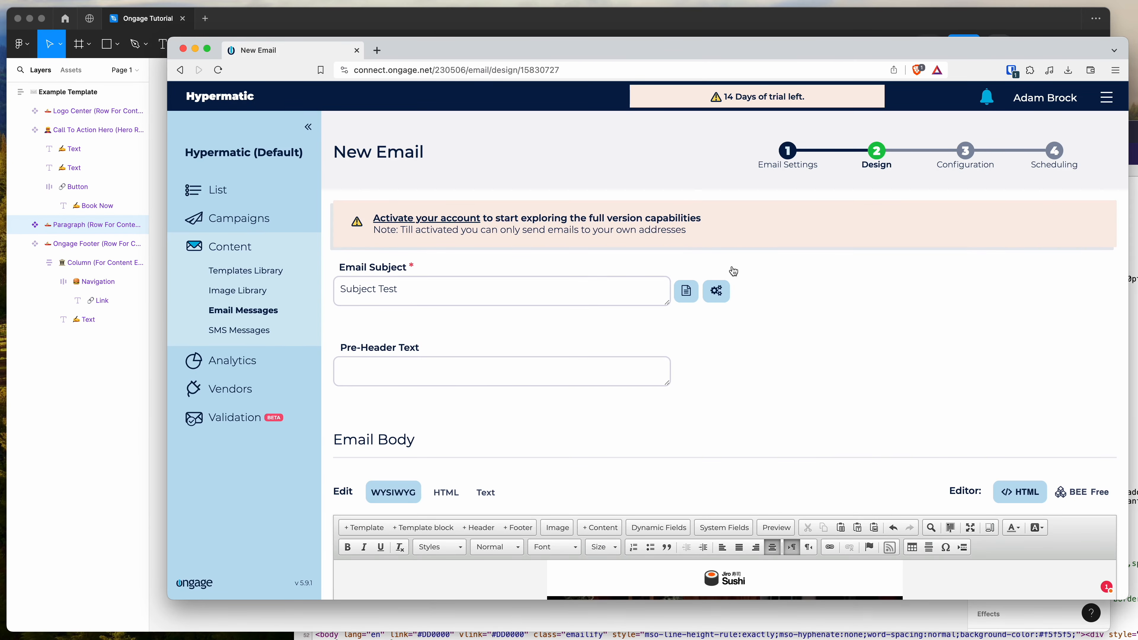
pyautogui.tripleClick(720, 265)
pyautogui.click(697, 195)
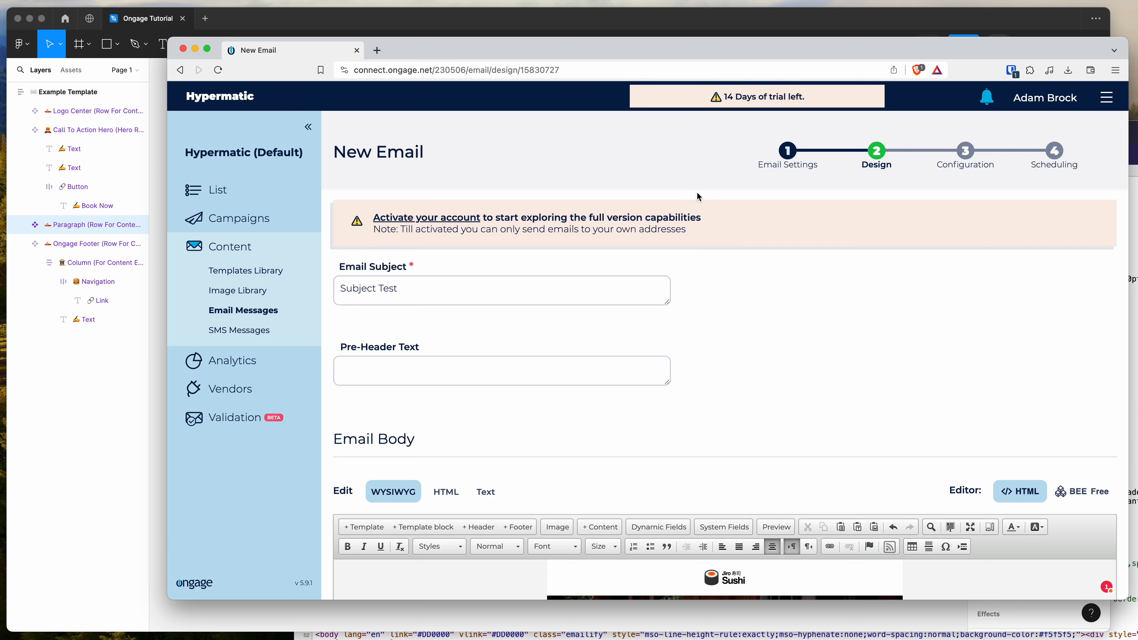